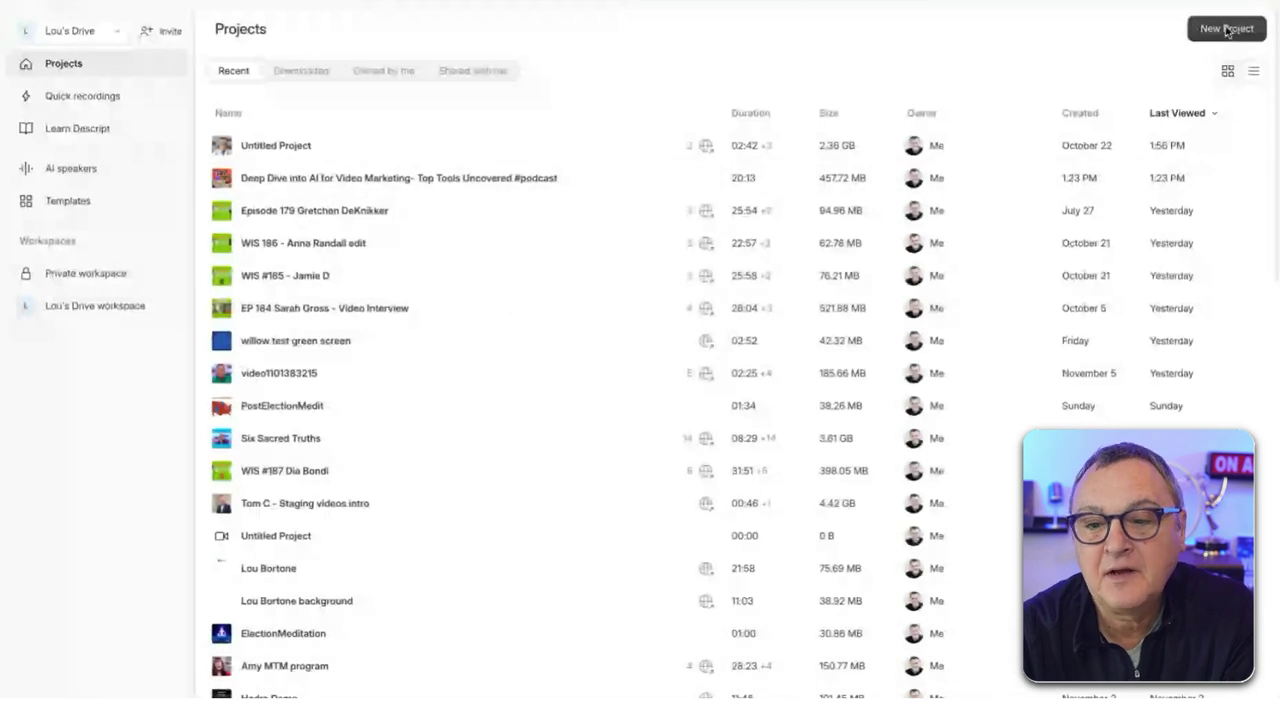
# Step: Open the Untitled Project with the doctor skit from the Projects page
pyautogui.doubleClick(268, 148)
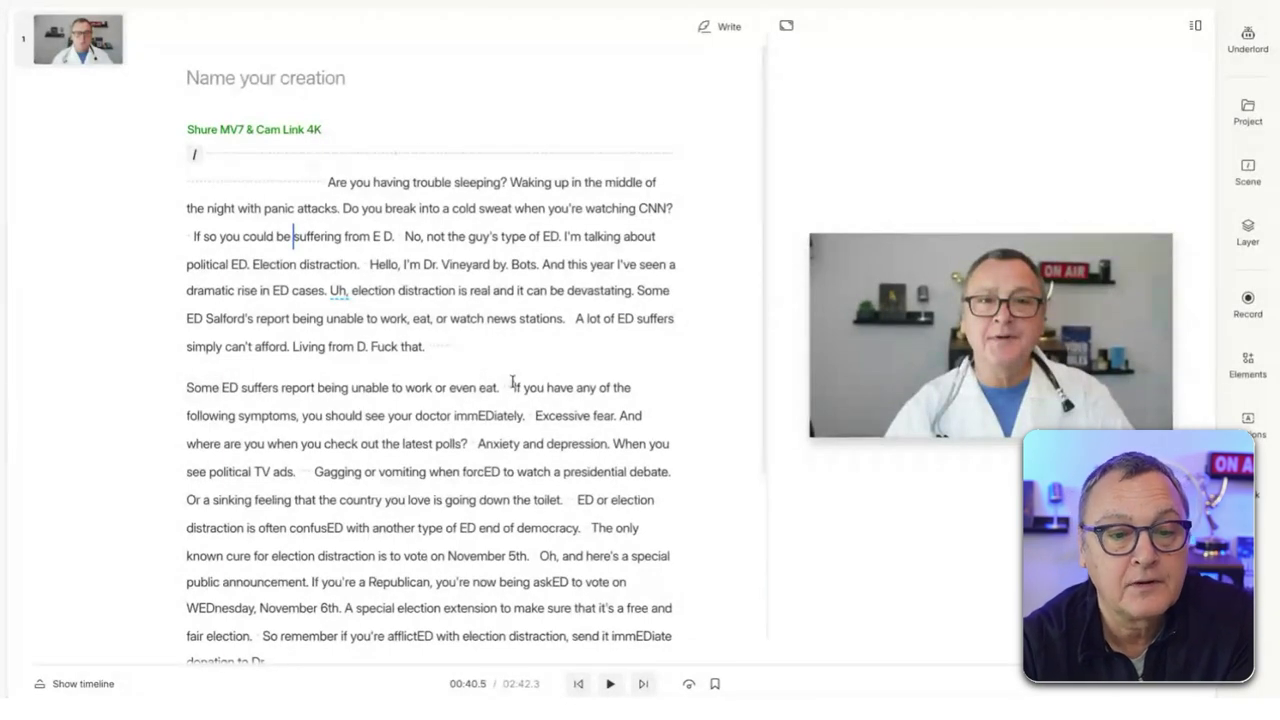
pyautogui.scroll(-3, 511, 382)
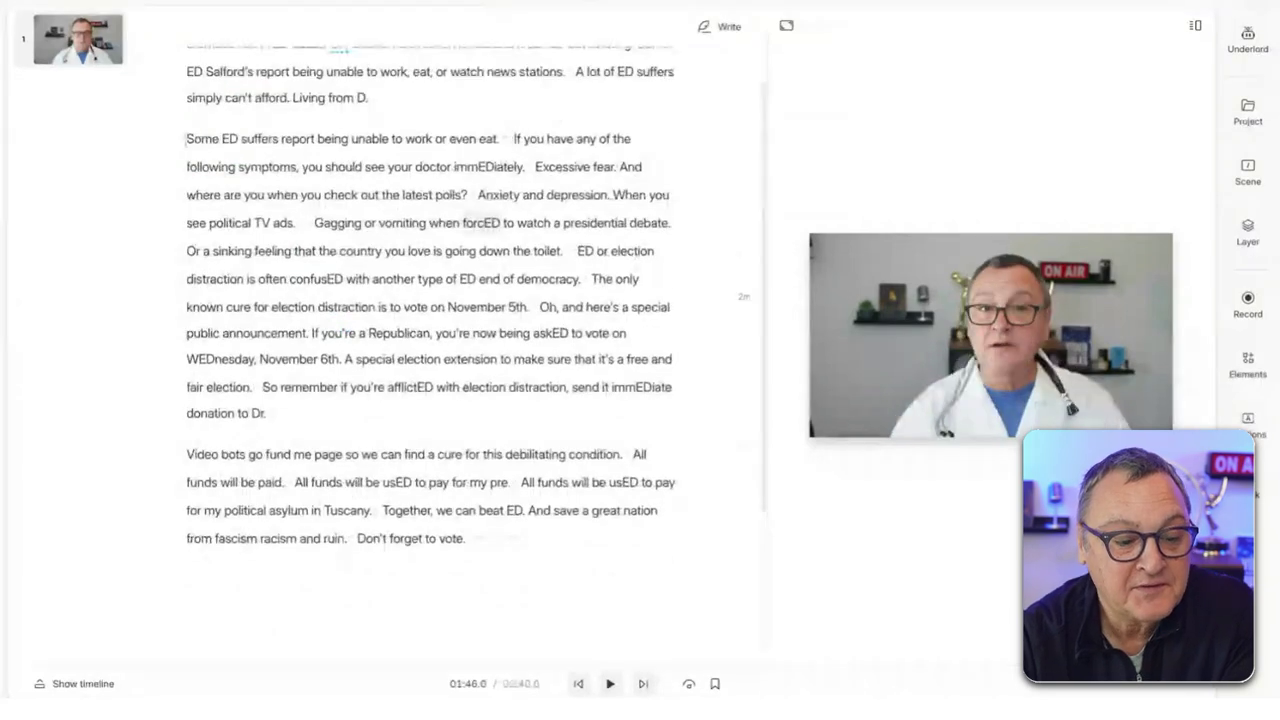
pyautogui.click(80, 684)
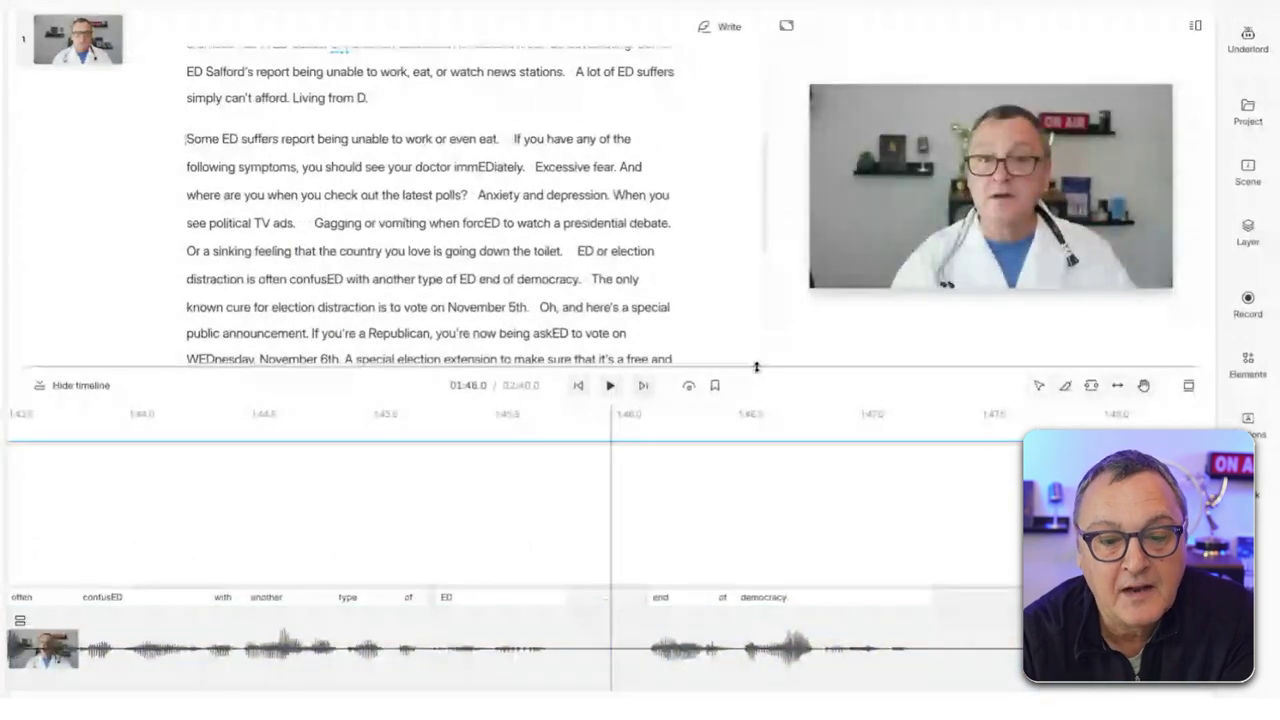
pyautogui.moveTo(756, 367); pyautogui.dragTo(751, 566)
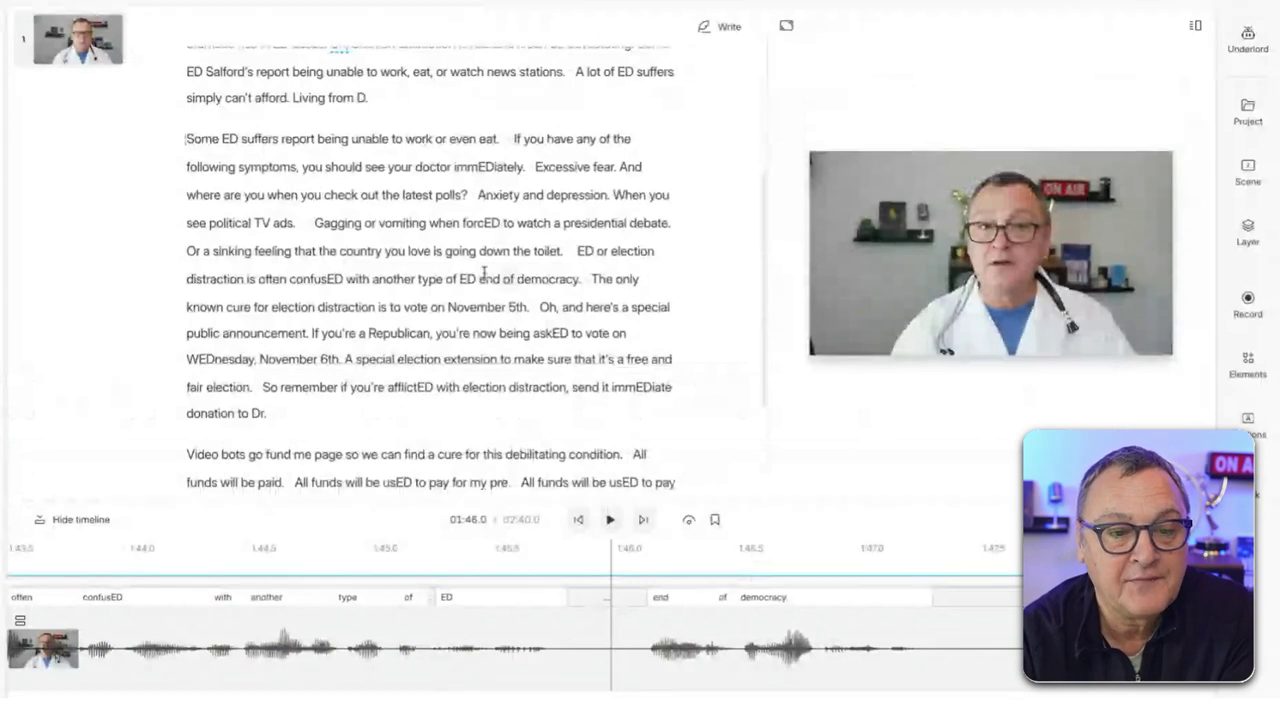
pyautogui.scroll(5, 484, 273)
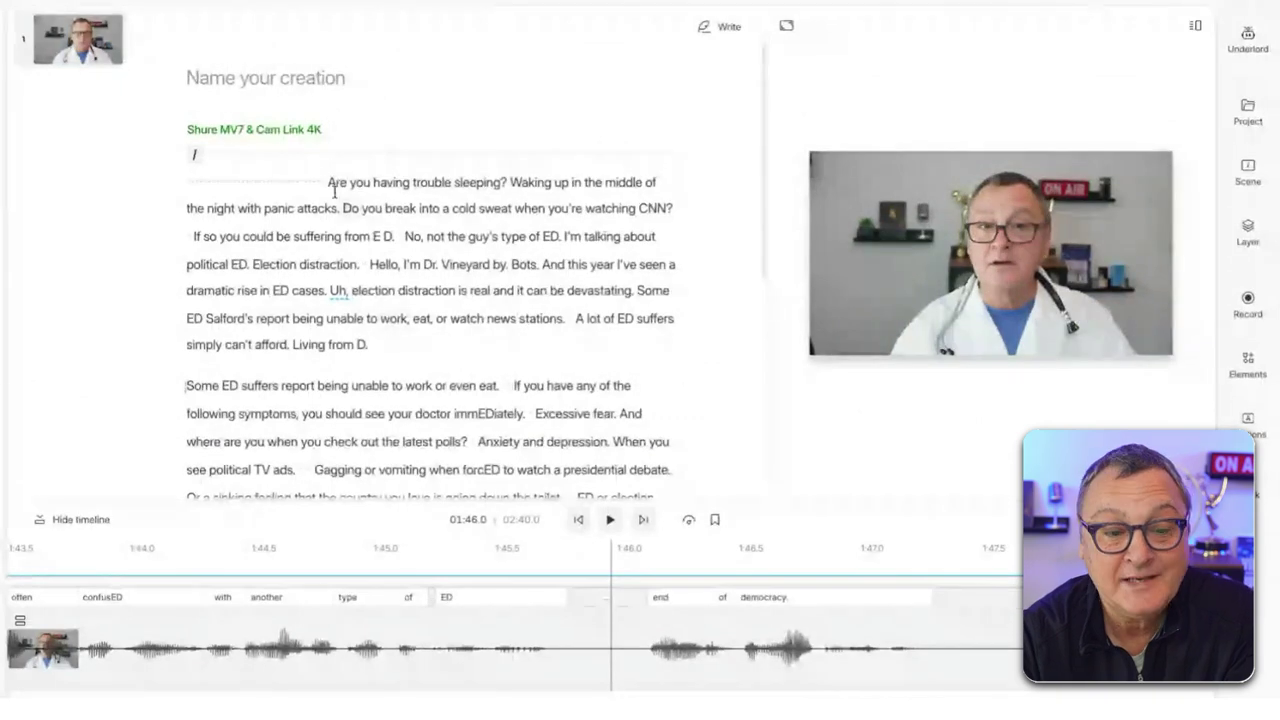
pyautogui.scroll(-1, 456, 372)
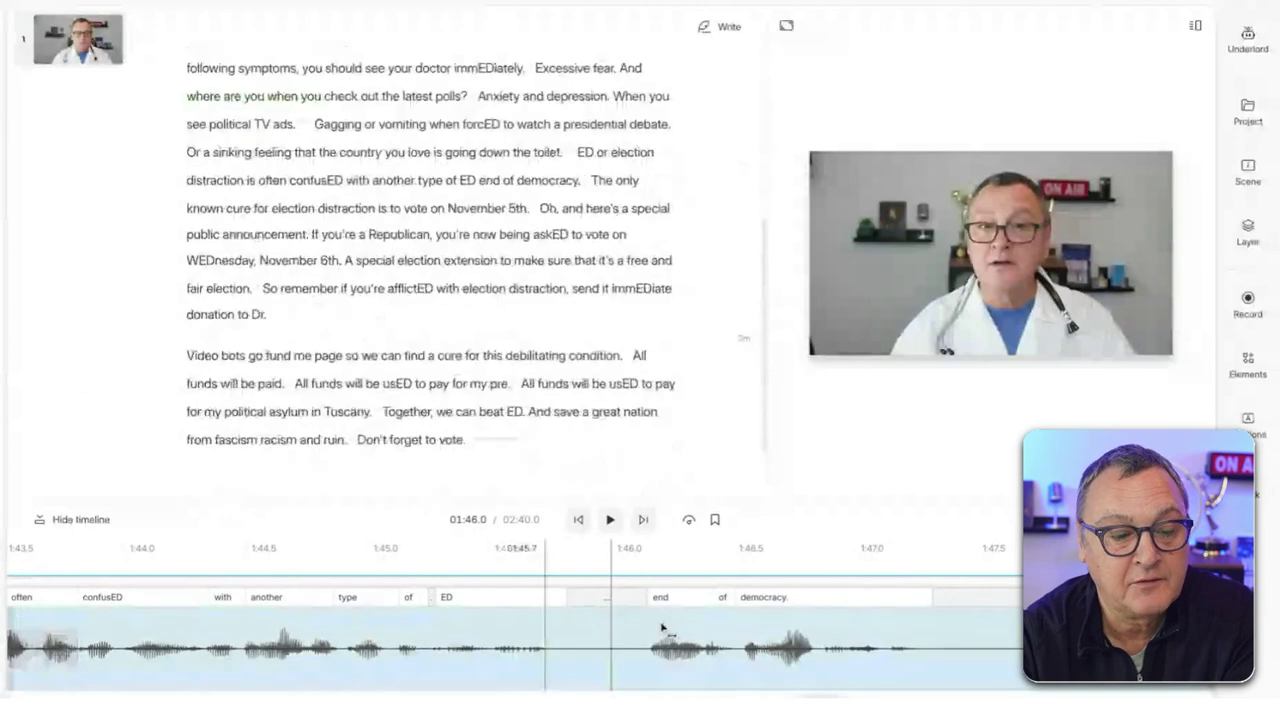
pyautogui.click(80, 519)
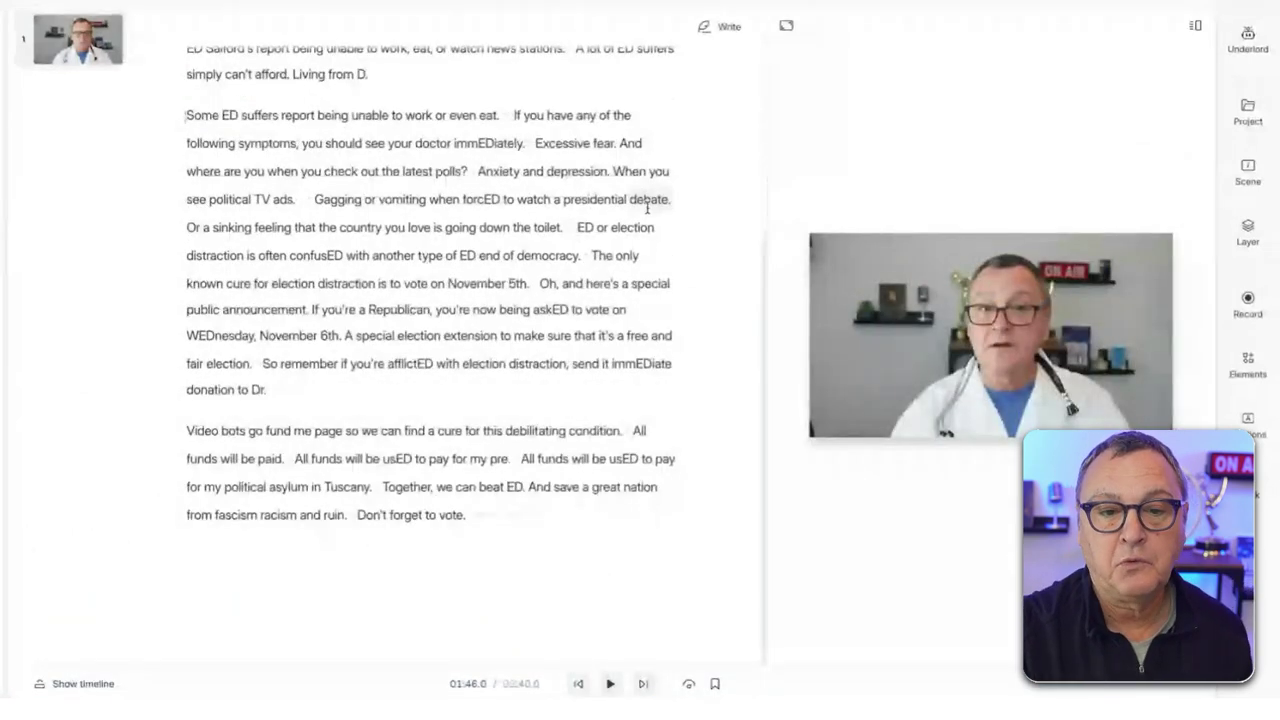
pyautogui.scroll(5, 648, 207)
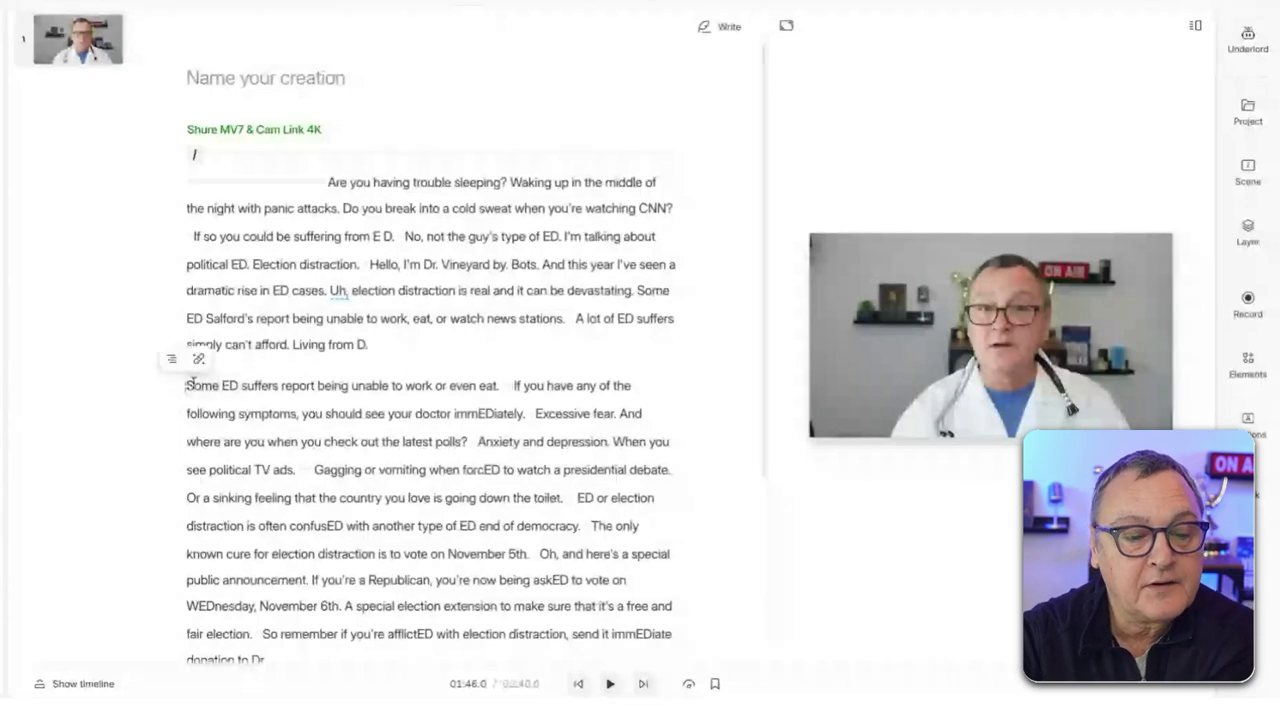
# Step: Strike out the repeated sentence 'Some ED suffers report being unable to work or even'
pyautogui.moveTo(187, 385); pyautogui.dragTo(429, 387)
pyautogui.rightClick(402, 388)
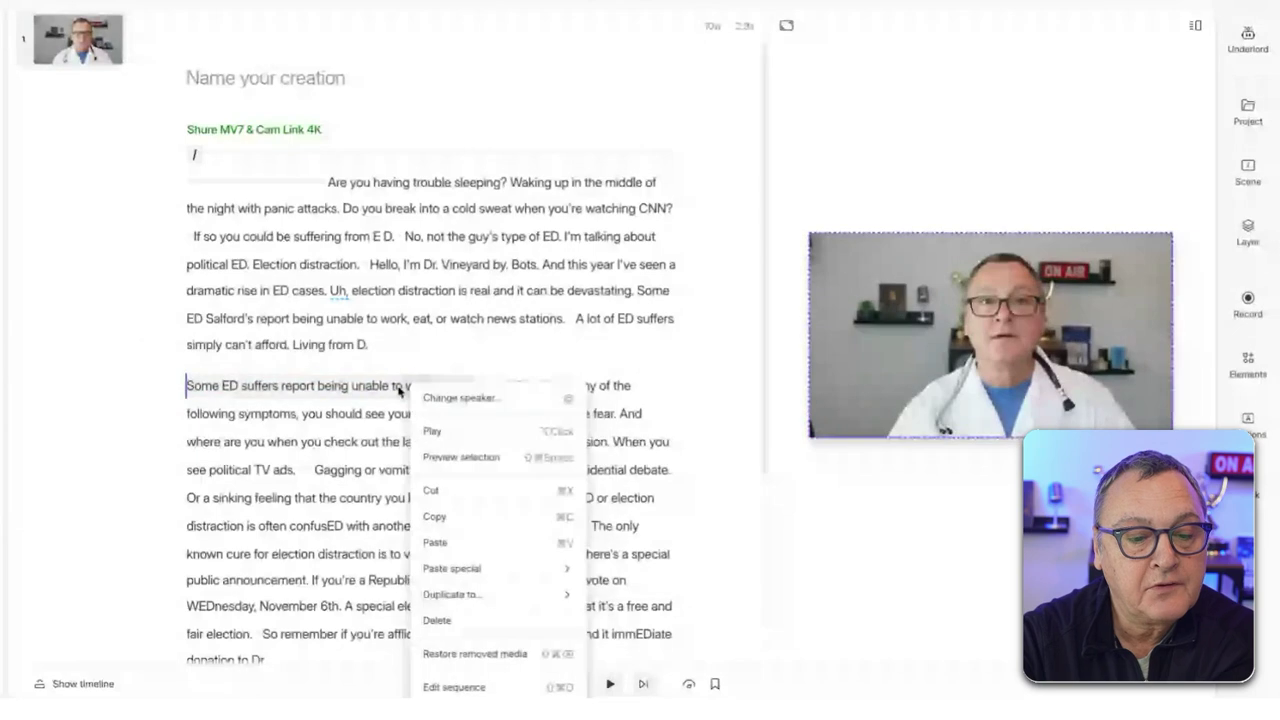
pyautogui.press('Escape')
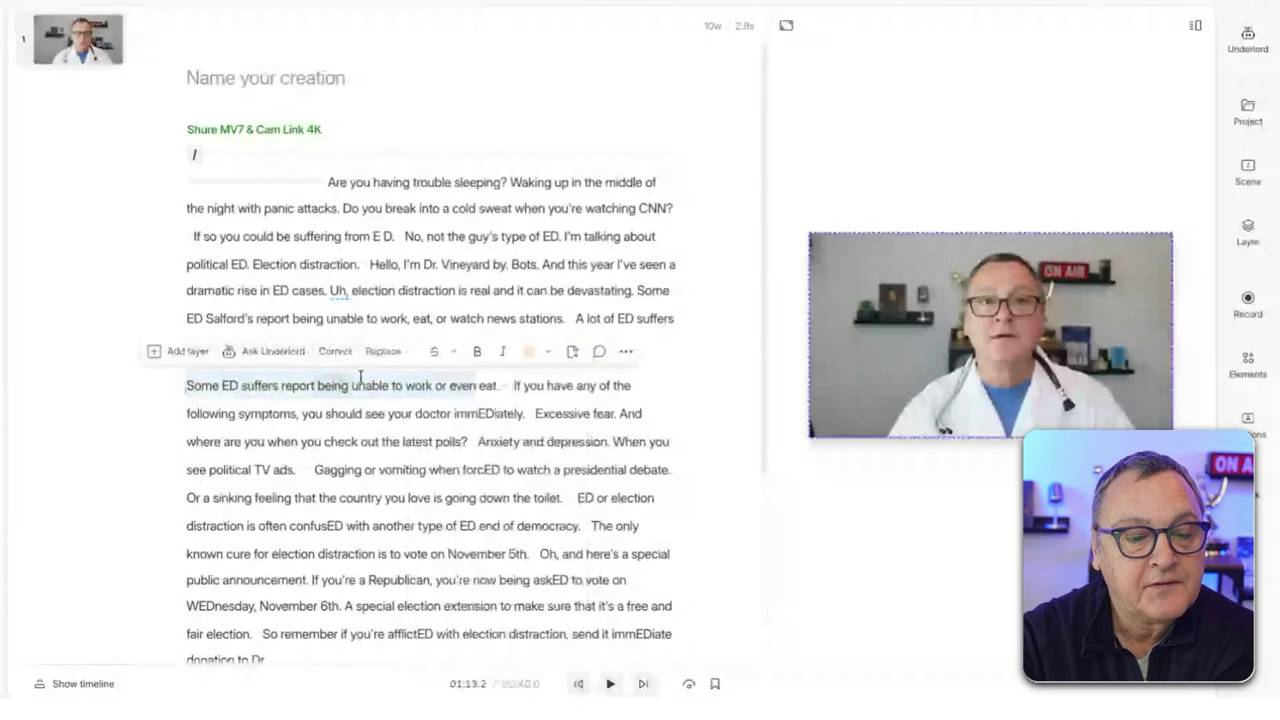
pyautogui.hotkey('ctrl', 'shift', 'x')
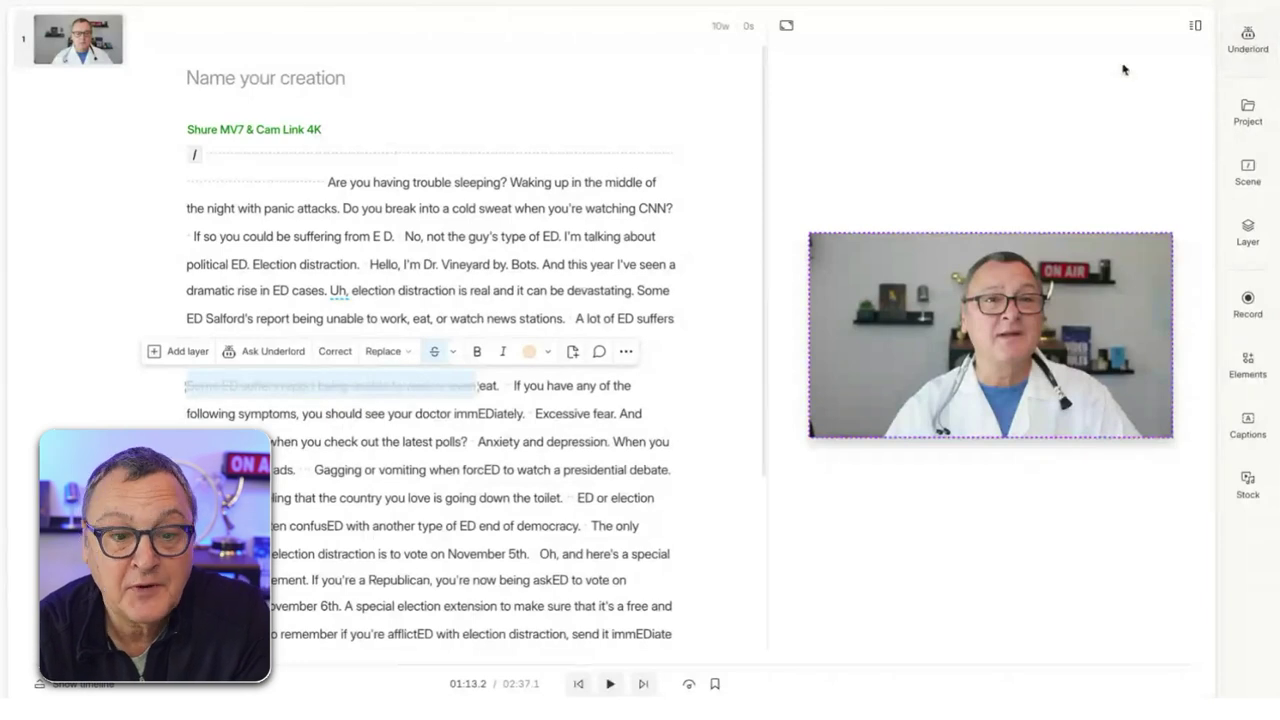
pyautogui.click(336, 181)
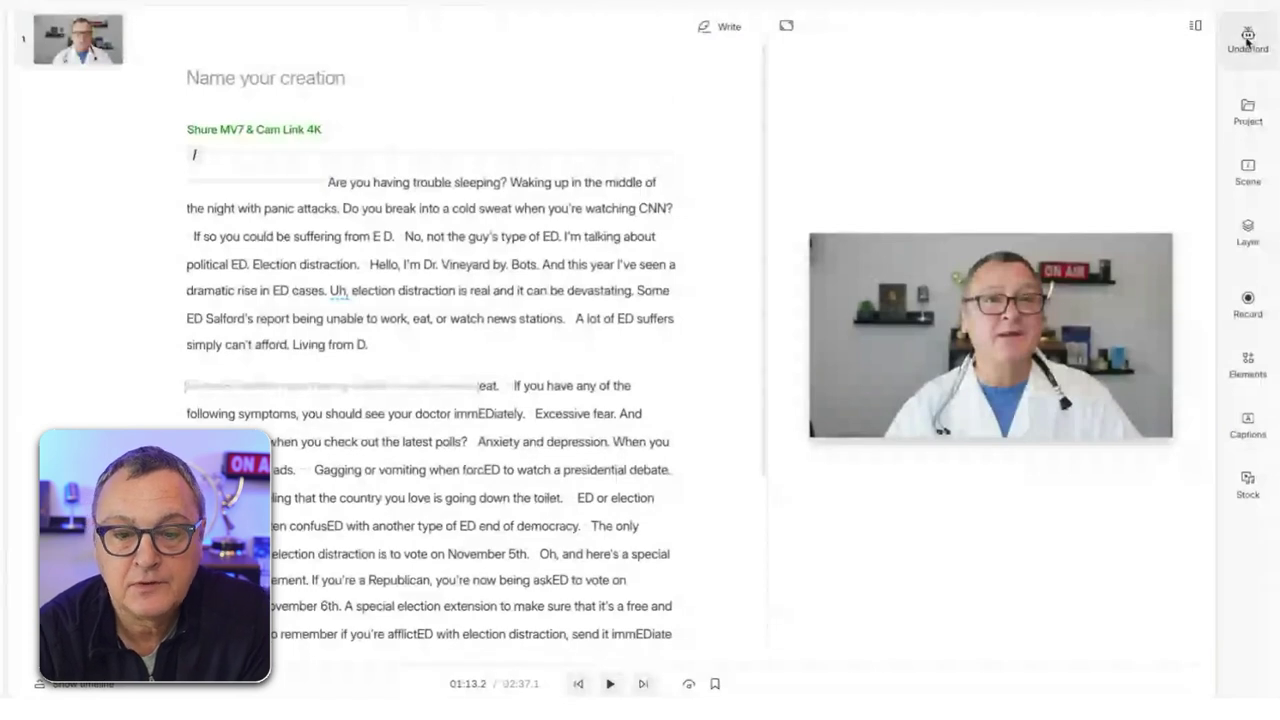
# Step: Show the Underlord AI tools in the right sidebar
pyautogui.click(1248, 38)
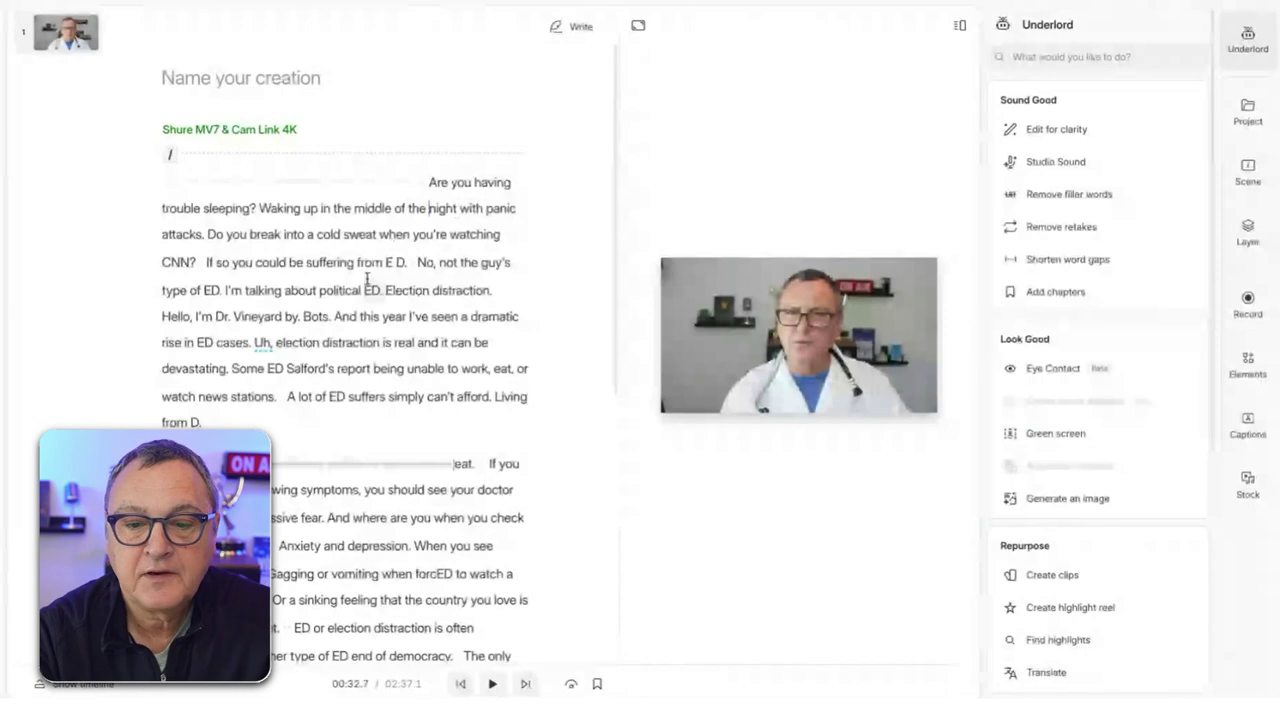
pyautogui.click(663, 346)
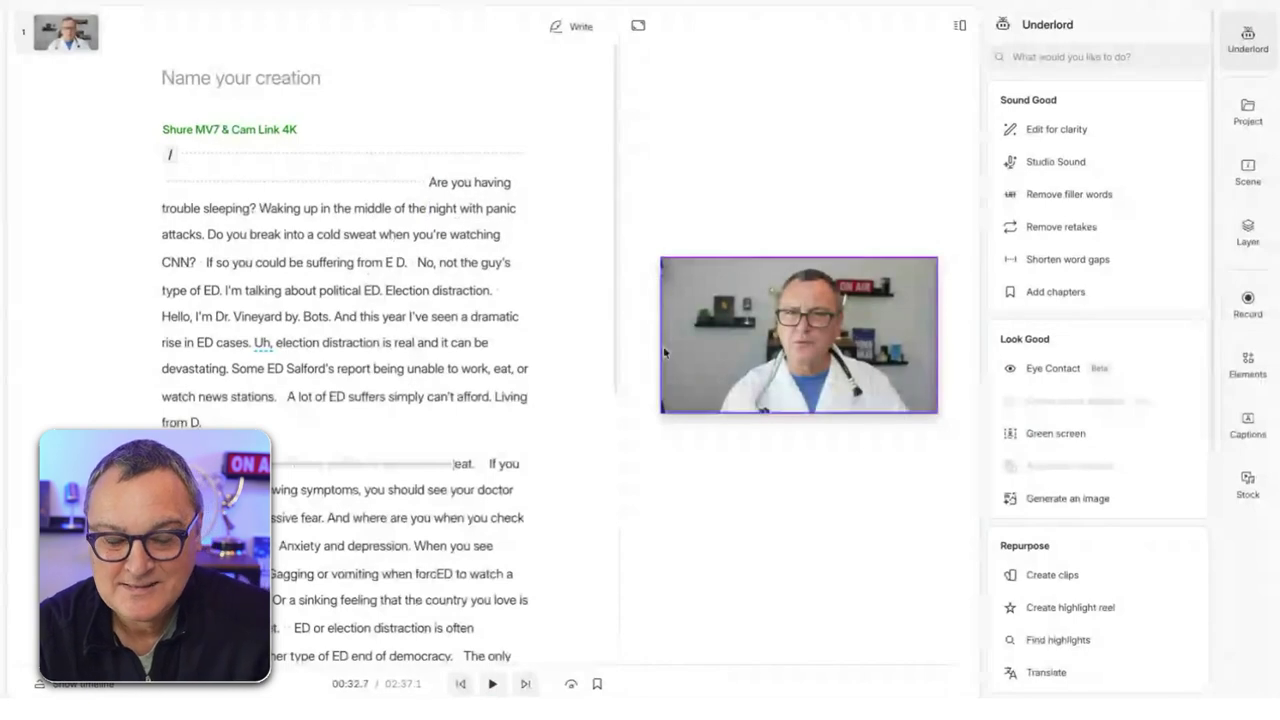
pyautogui.press('Escape')
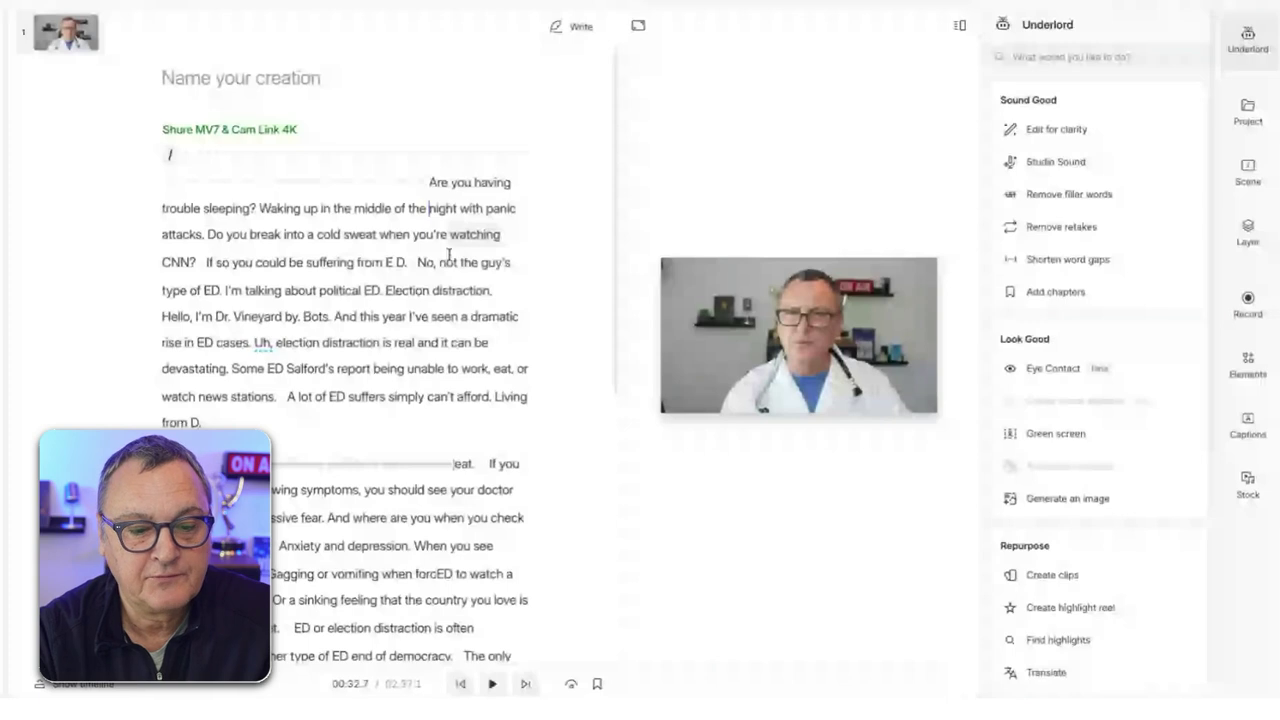
pyautogui.scroll(-8, 450, 256)
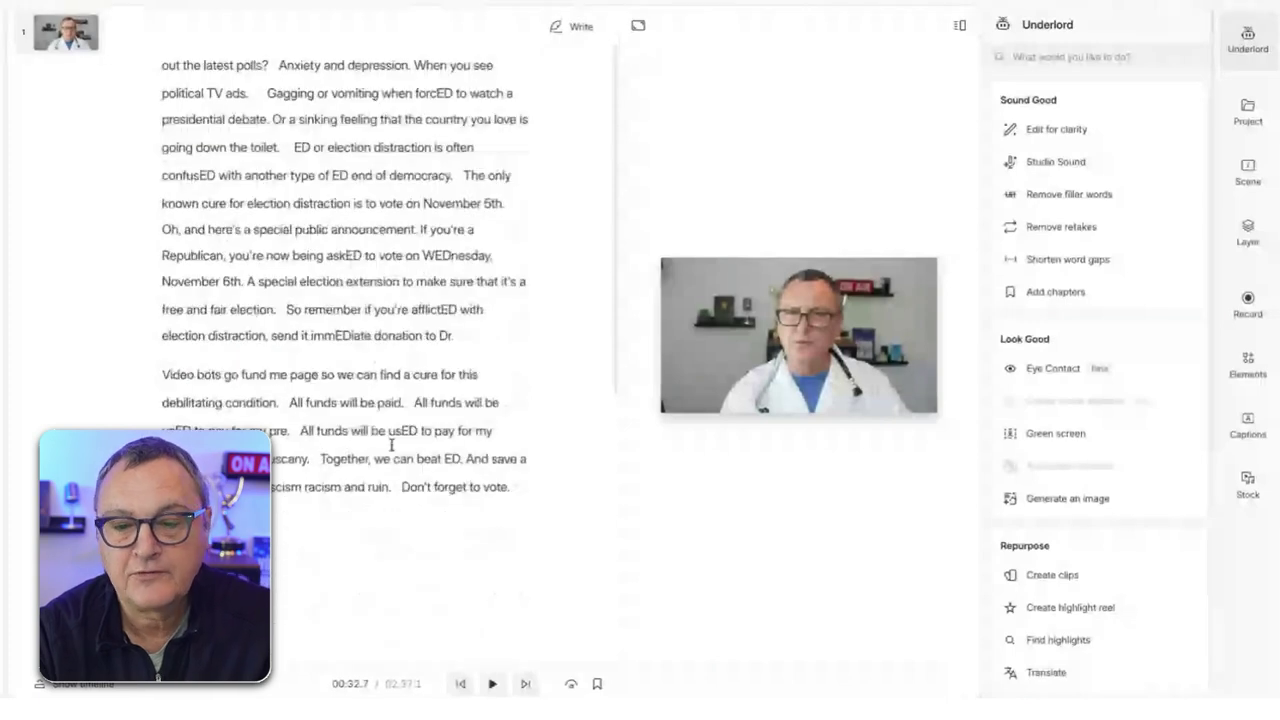
pyautogui.scroll(8, 391, 300)
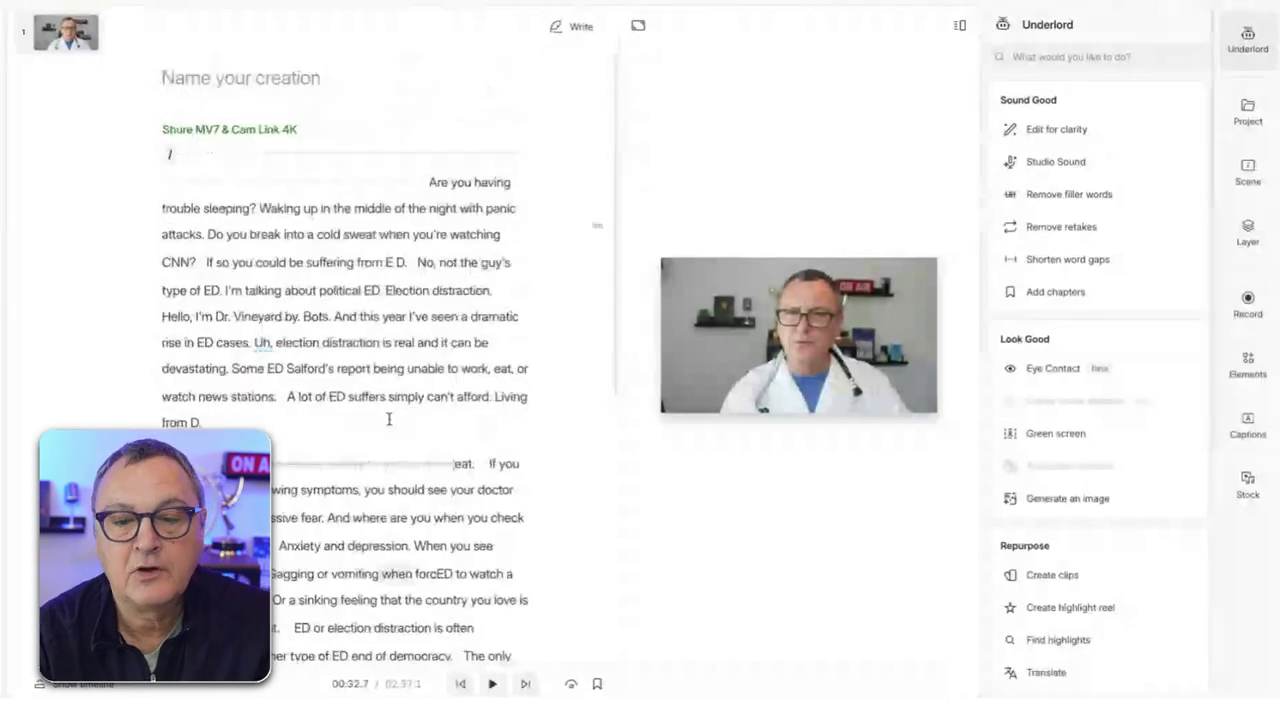
# Step: Delete the blank gap before 'Are you having trouble sleeping?'
pyautogui.click(267, 154)
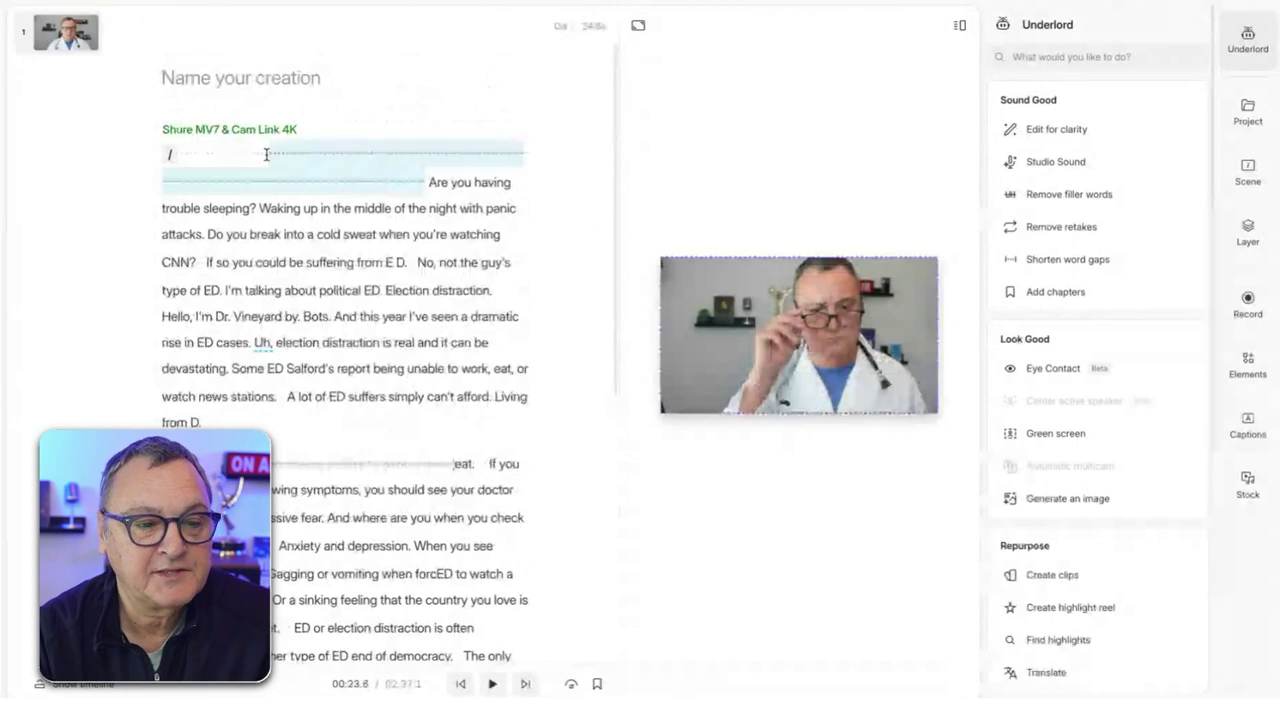
pyautogui.click(432, 178)
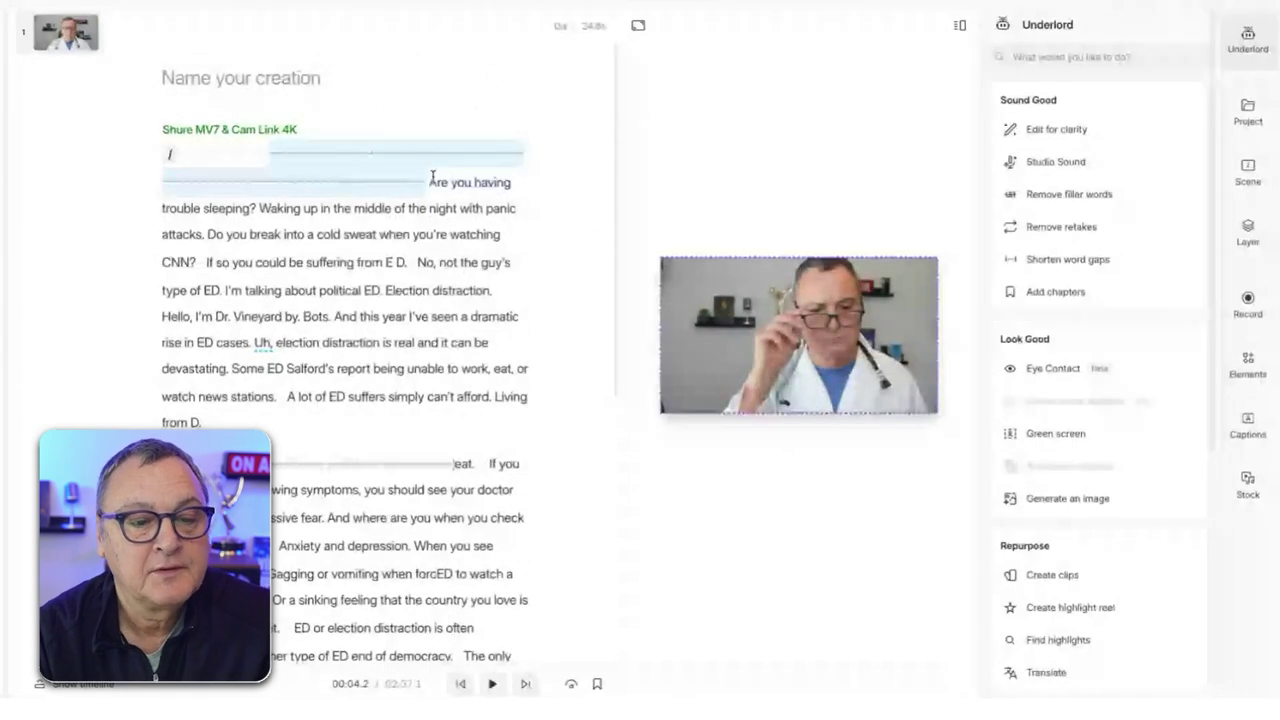
pyautogui.press('Delete')
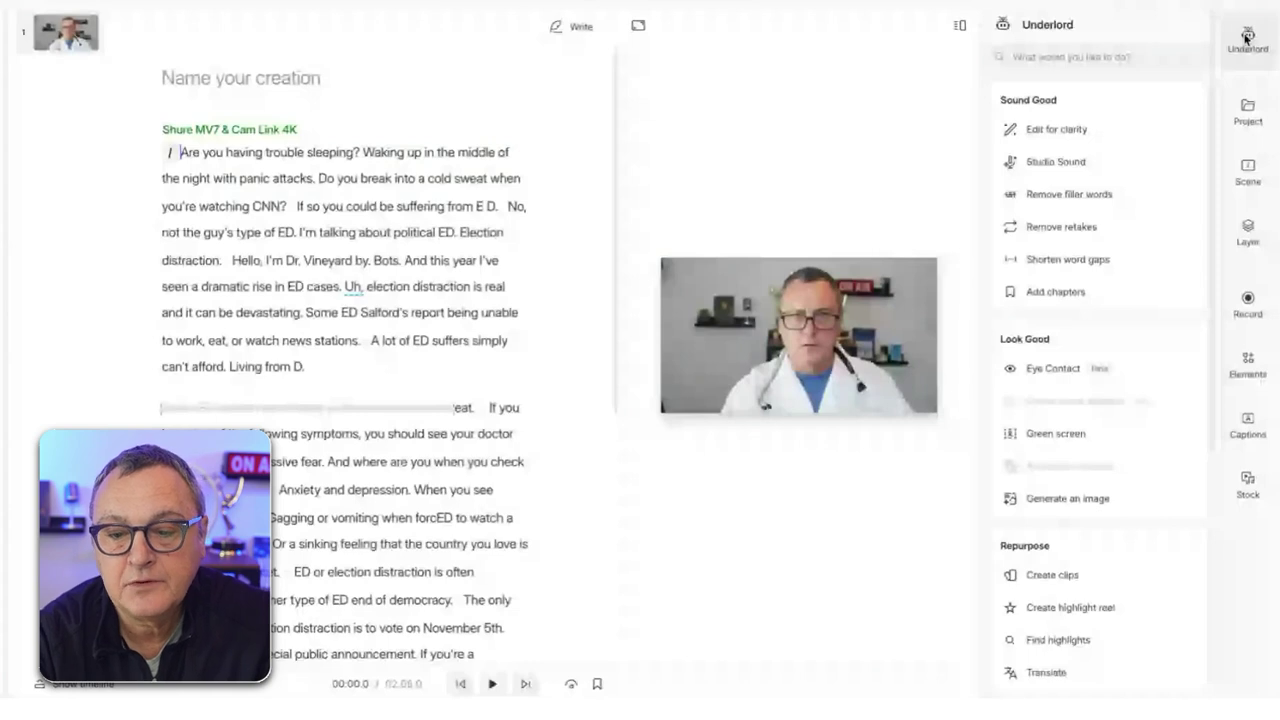
pyautogui.scroll(-4, 1073, 428)
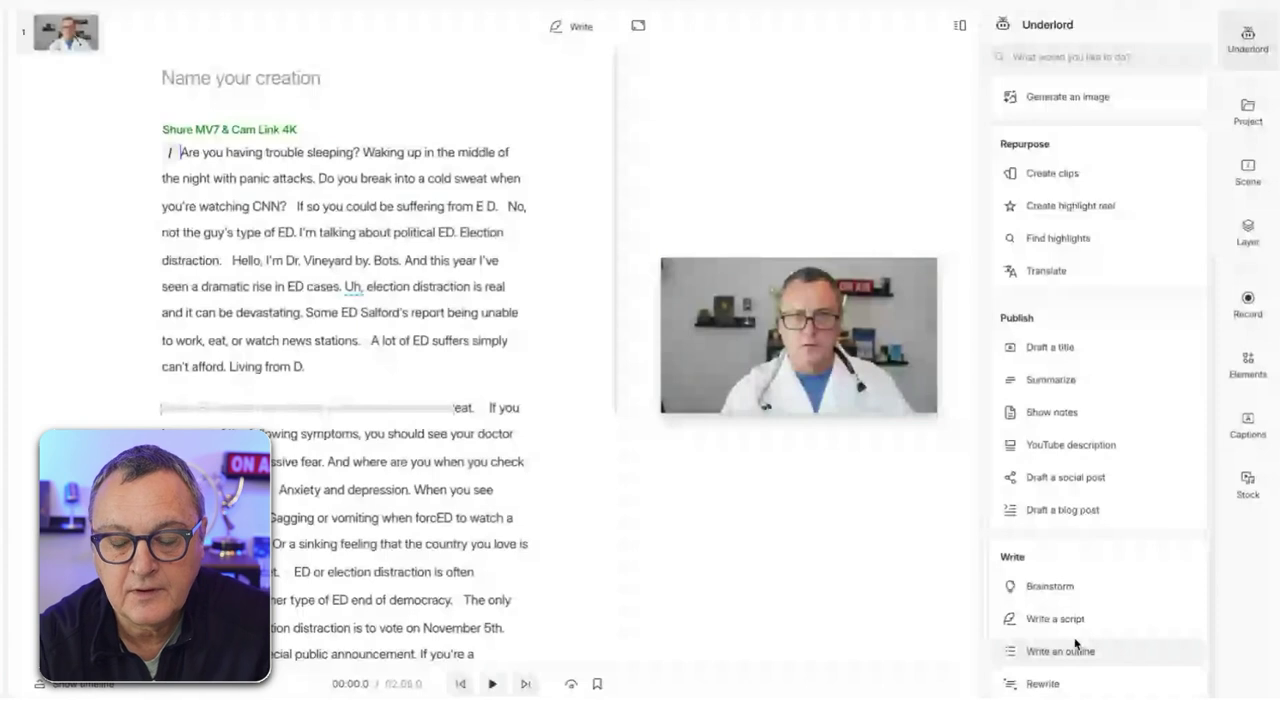
pyautogui.moveTo(1060, 651)
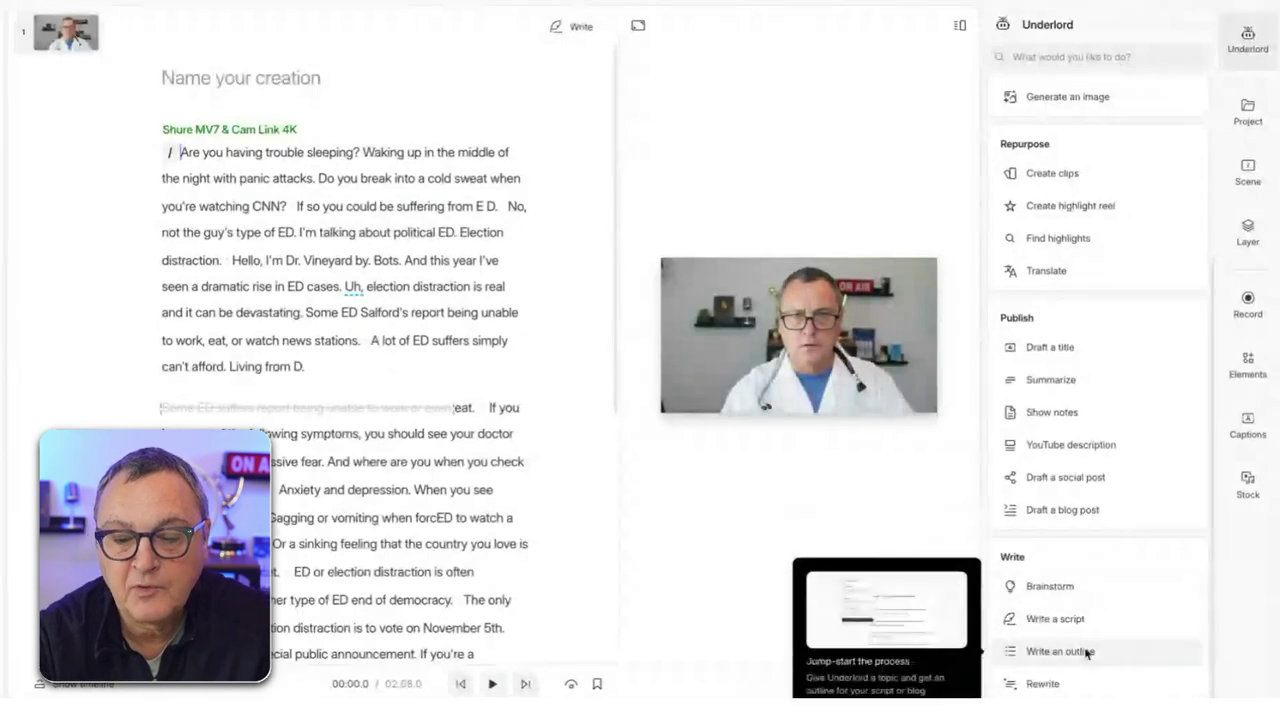
pyautogui.scroll(5, 1088, 653)
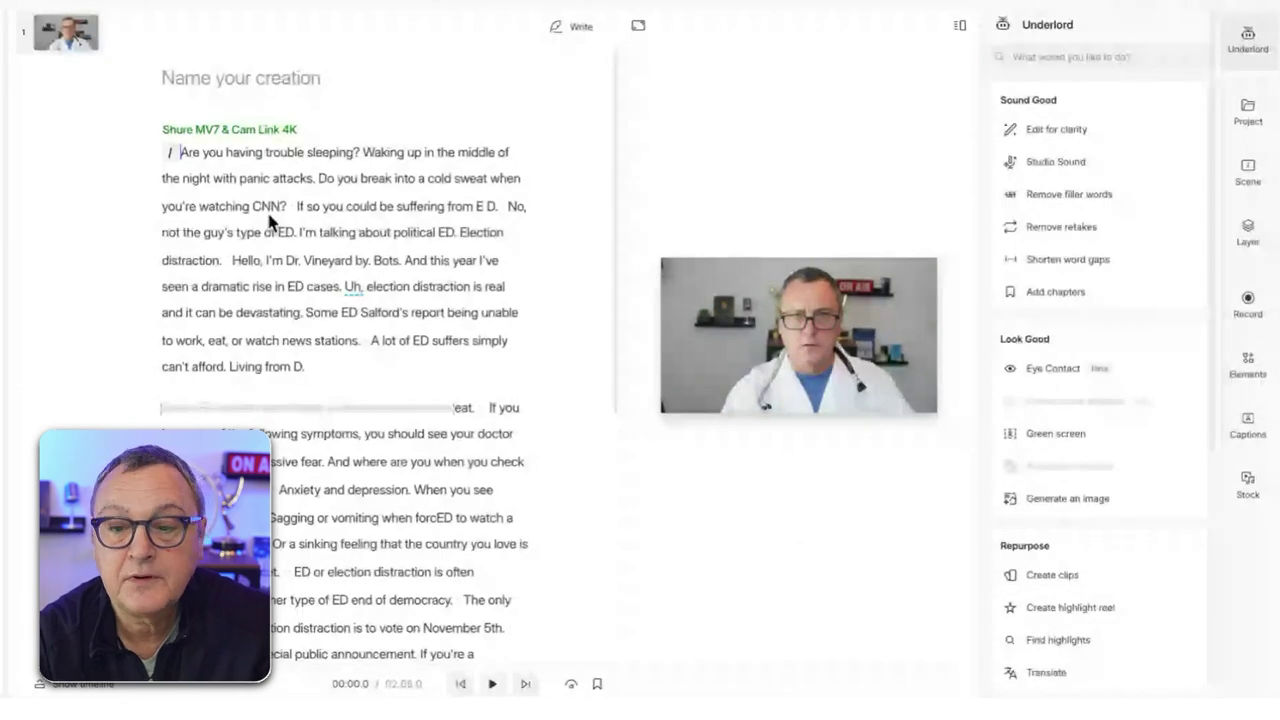
# Step: Enable Studio Sound on the skit audio and play the opening to hear it
pyautogui.click(1247, 40)
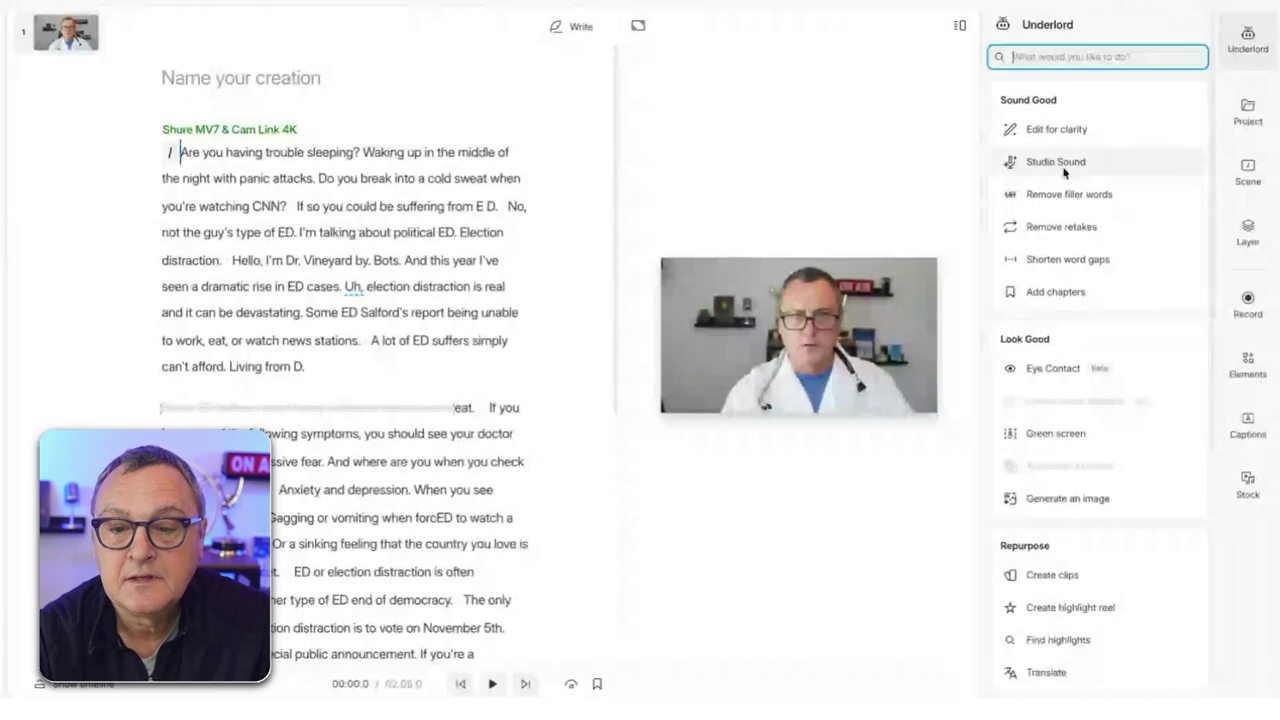
pyautogui.click(1063, 165)
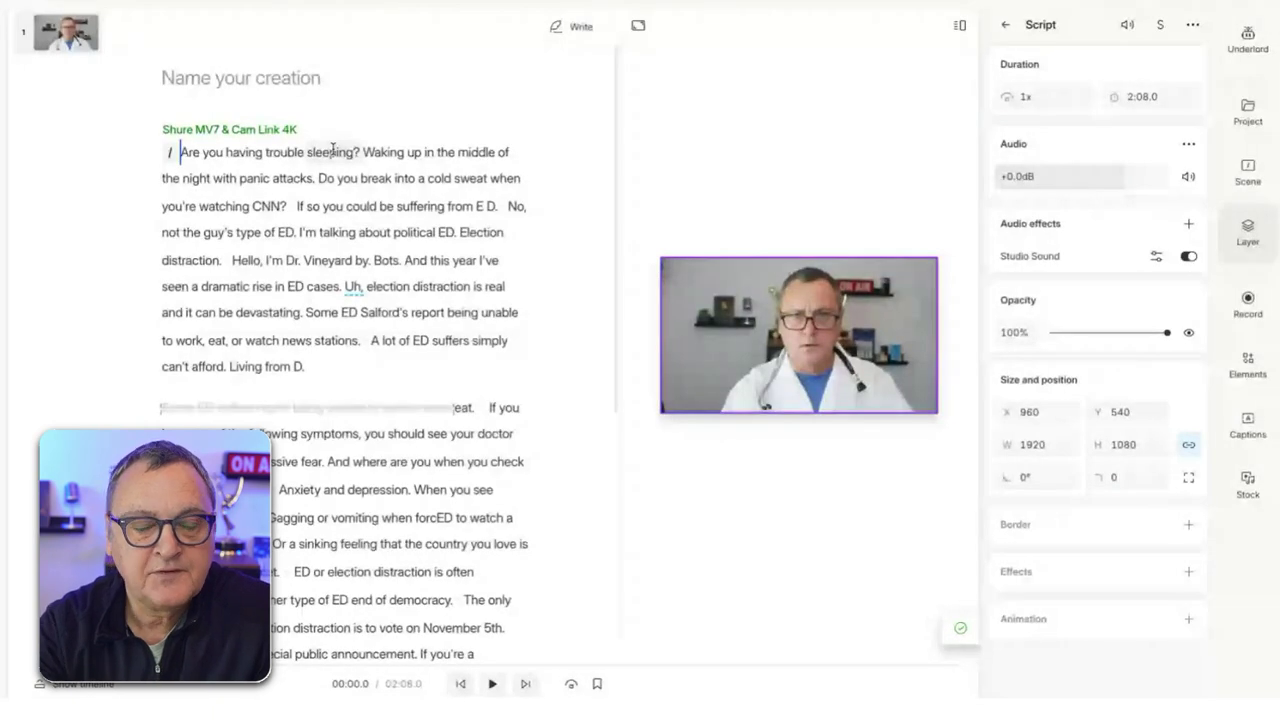
pyautogui.press('space')
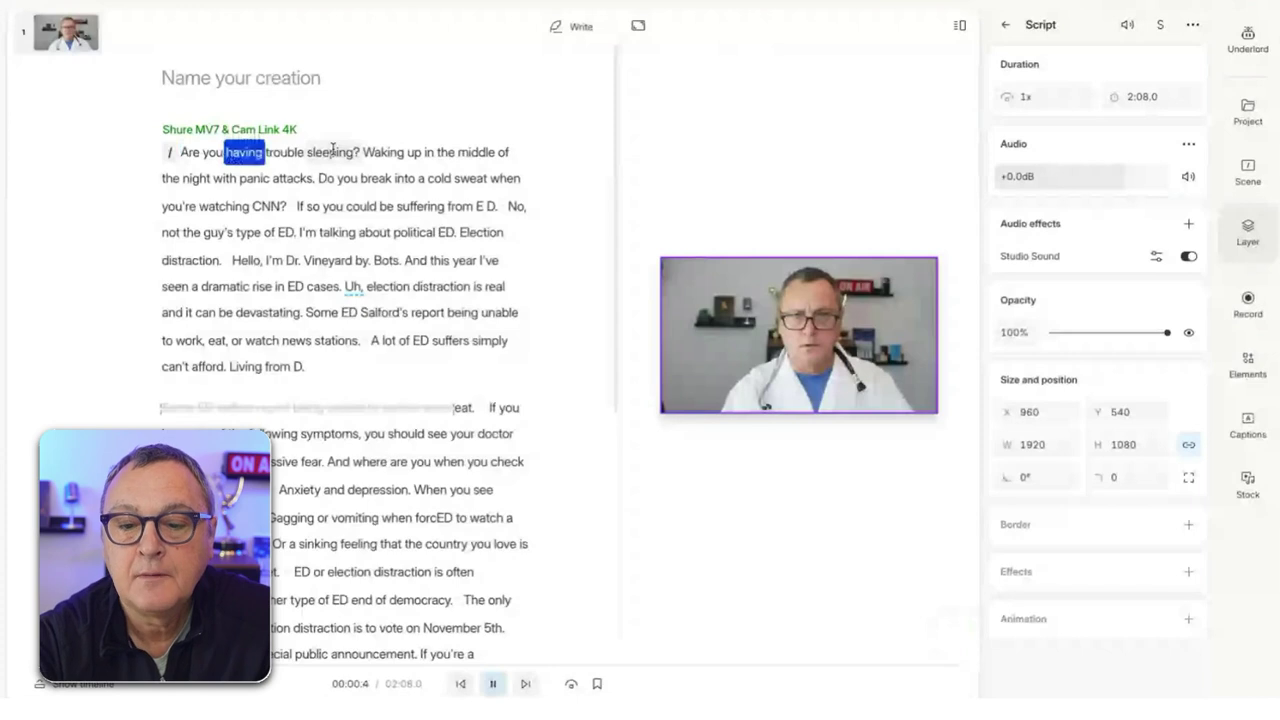
pyautogui.click(333, 151)
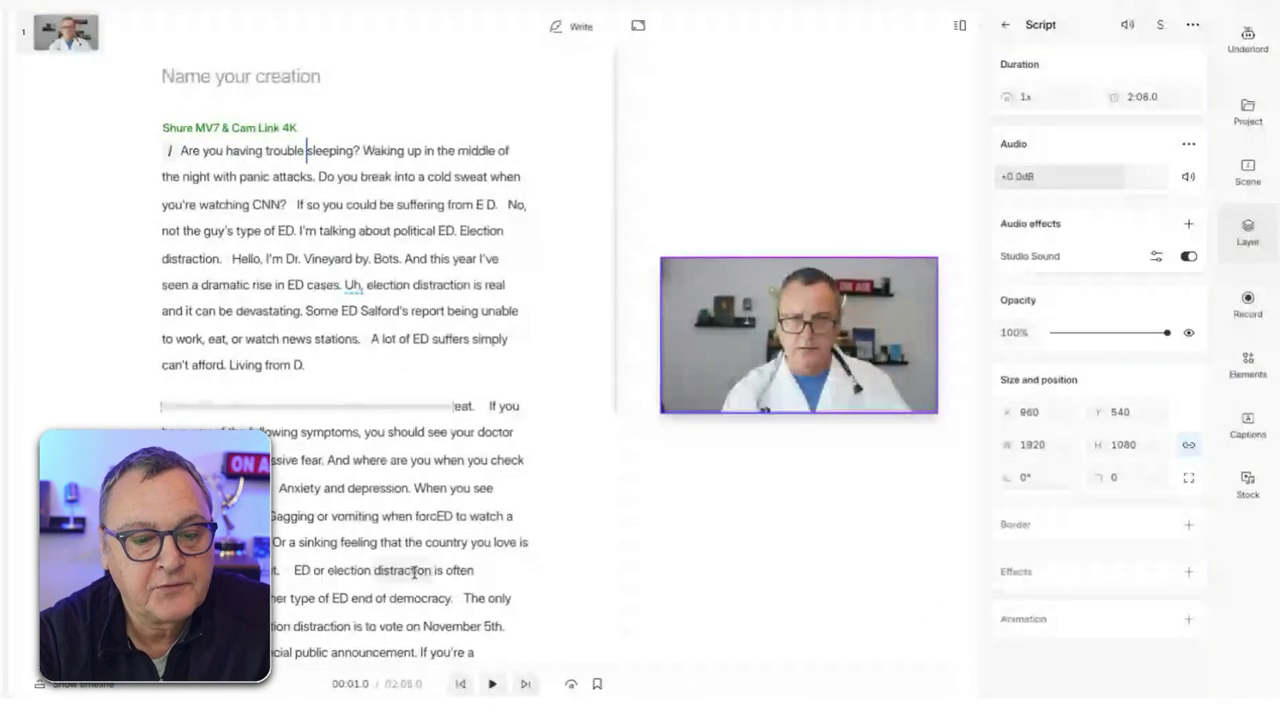
pyautogui.scroll(-1, 413, 572)
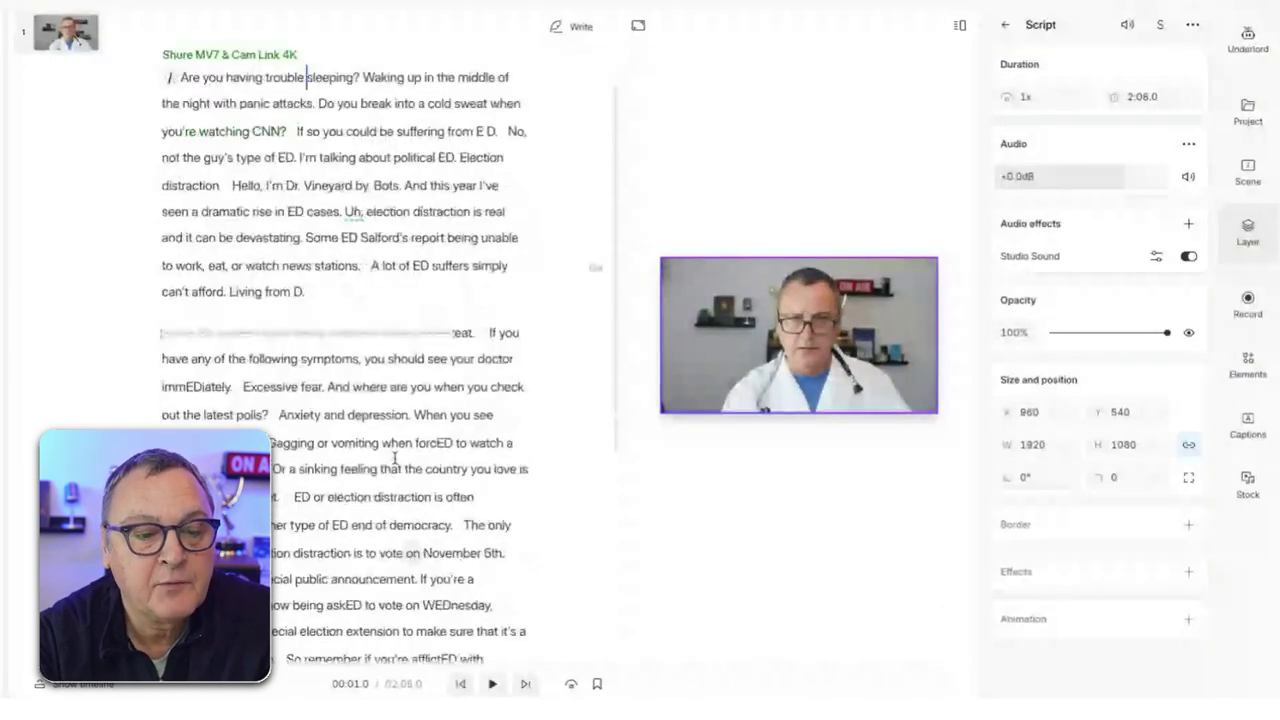
pyautogui.scroll(1, 394, 458)
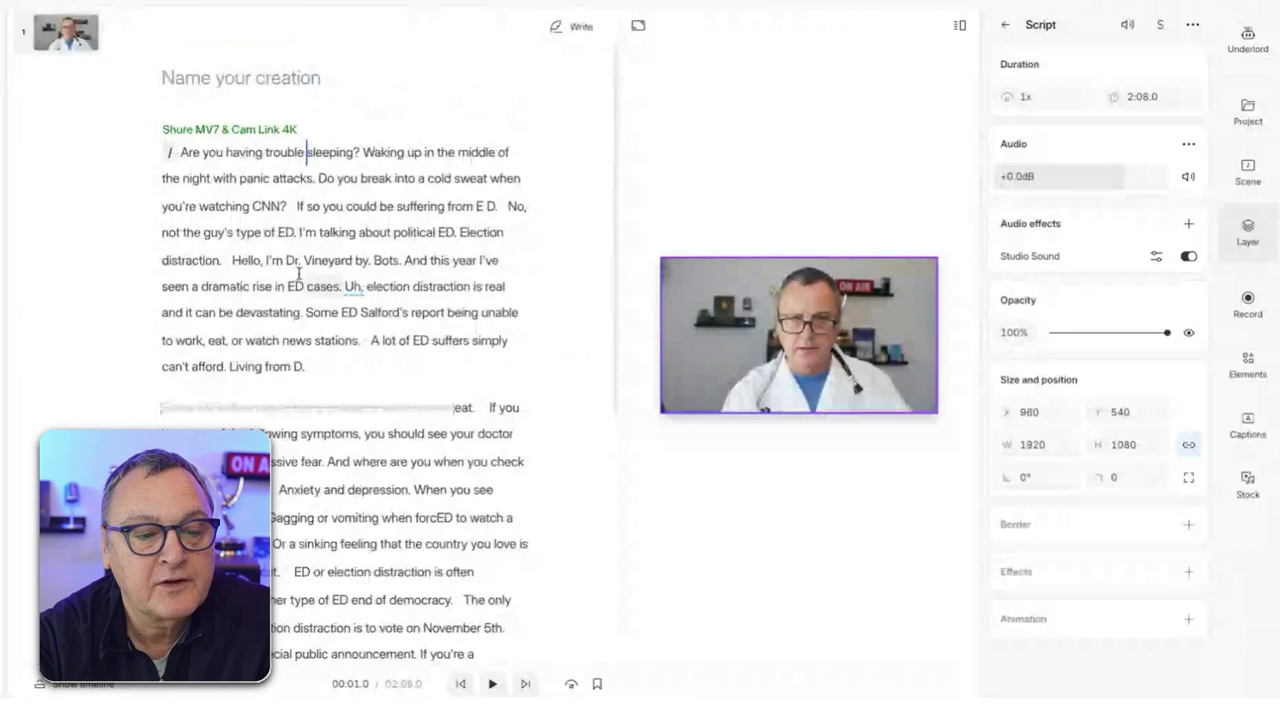
pyautogui.click(346, 288)
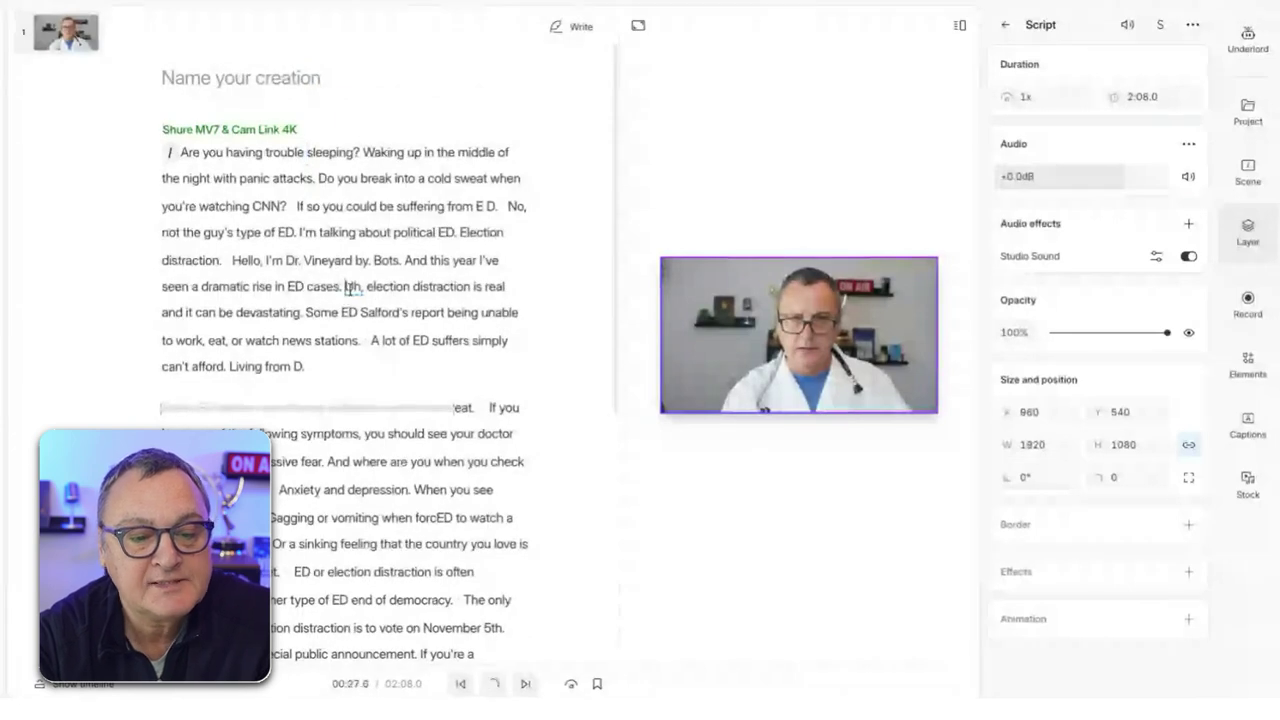
pyautogui.scroll(-3, 350, 288)
pyautogui.scroll(-3, 352, 297)
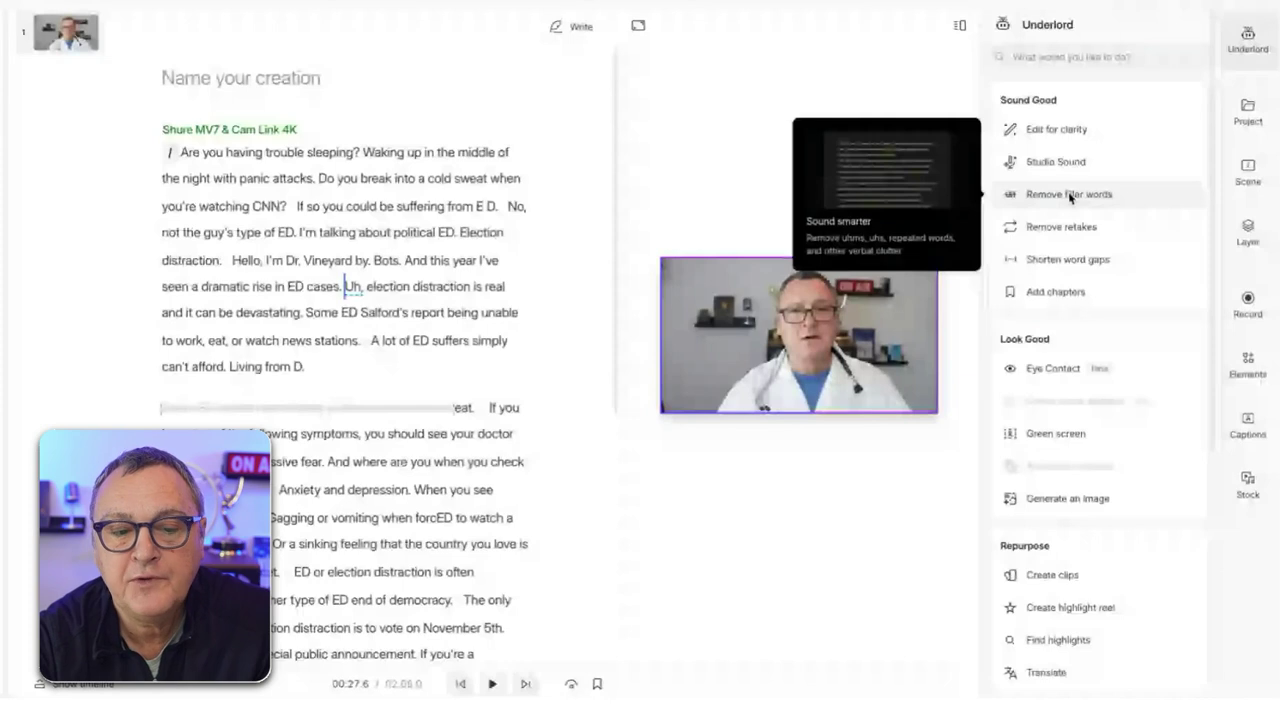
# Step: Remove all filler words, including 'Uh,', and review the edited transcript lines
pyautogui.click(1062, 201)
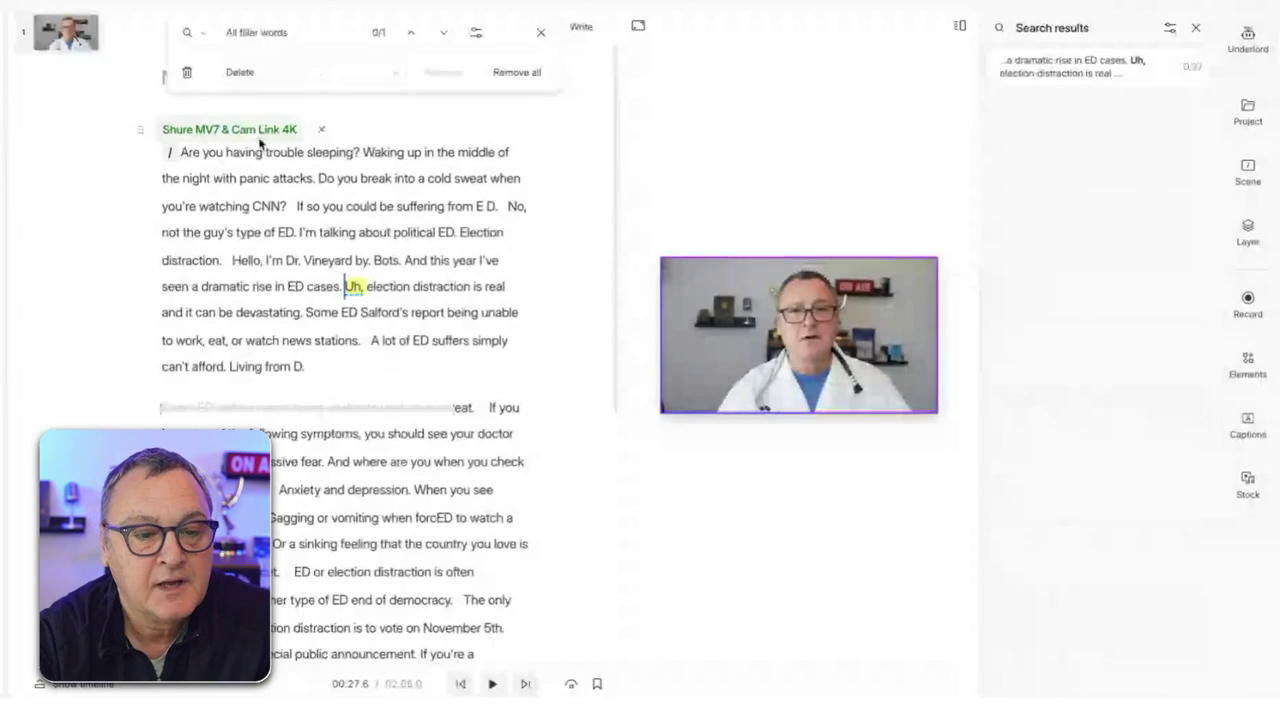
pyautogui.scroll(-5, 405, 400)
pyautogui.scroll(-3, 405, 500)
pyautogui.scroll(5, 405, 500)
pyautogui.scroll(3, 390, 450)
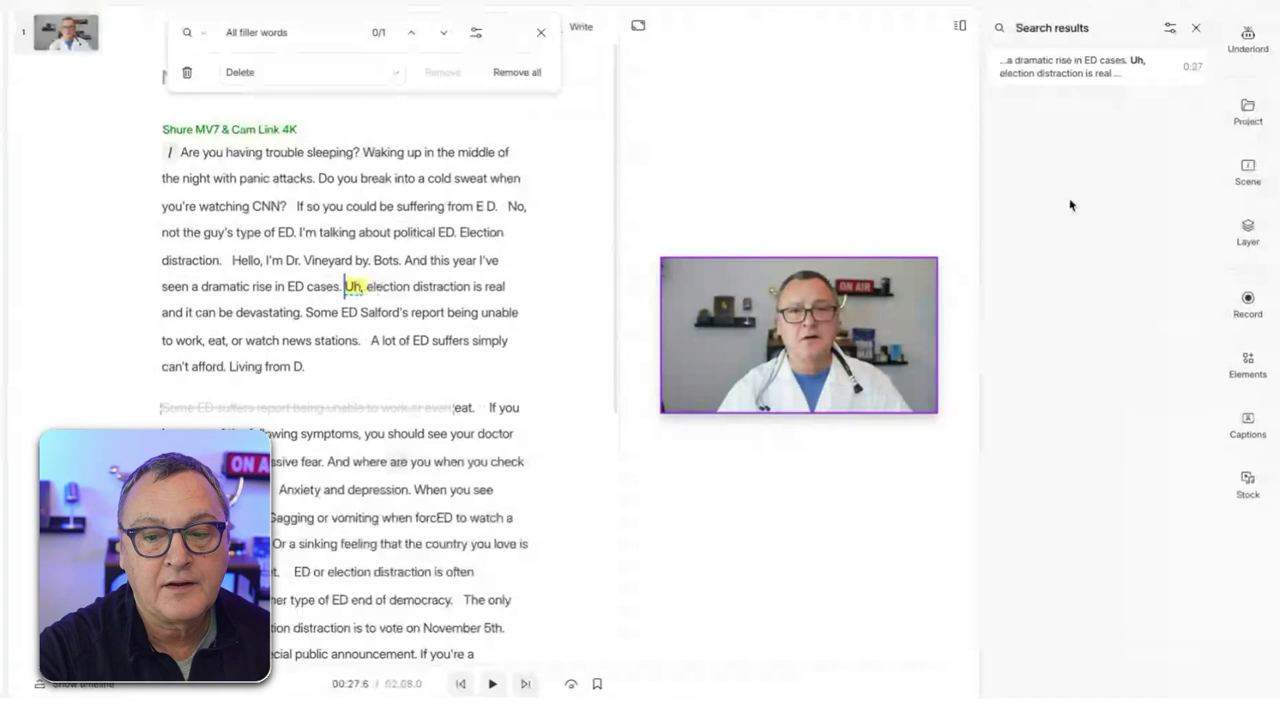
pyautogui.click(517, 72)
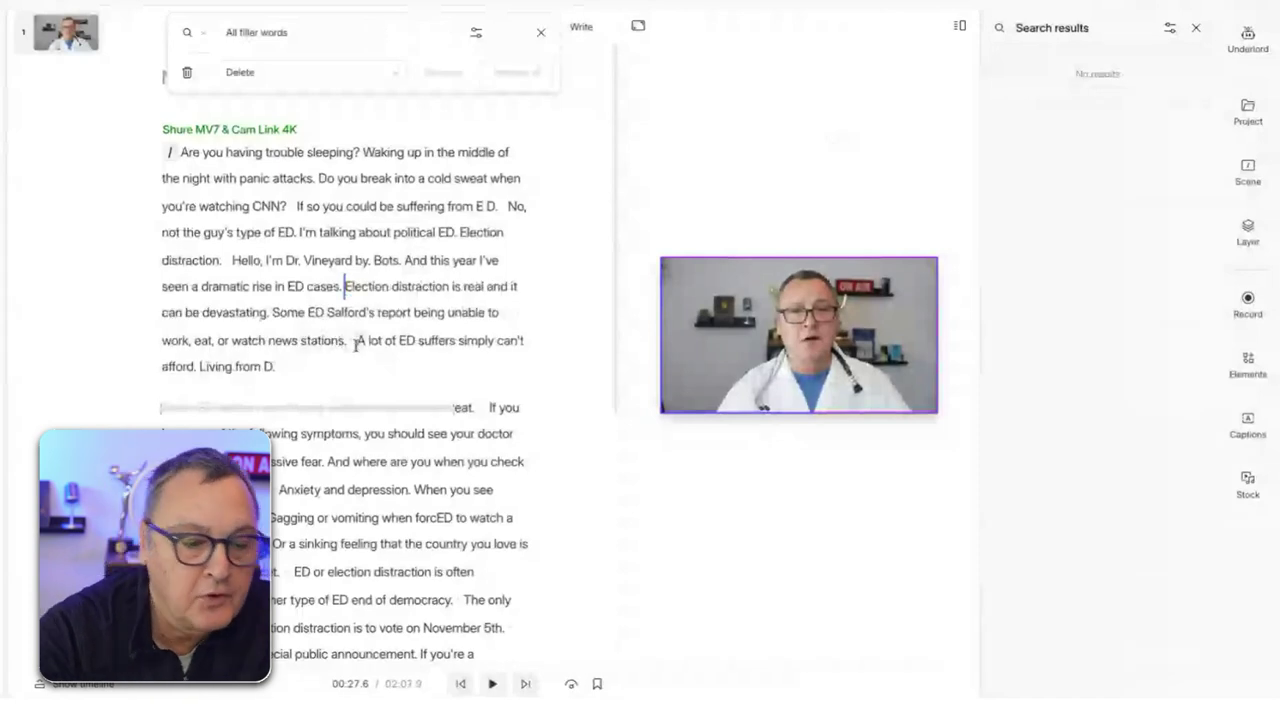
pyautogui.scroll(-3, 380, 430)
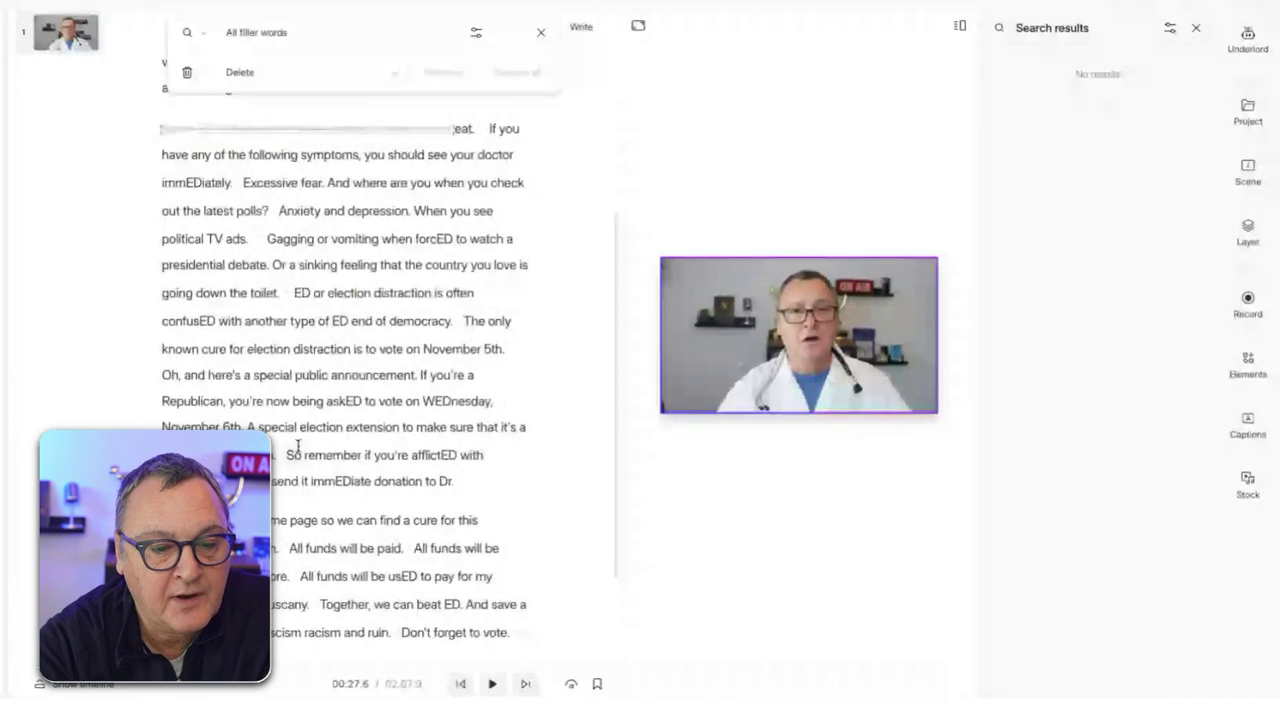
pyautogui.scroll(1, 298, 448)
pyautogui.scroll(1, 318, 348)
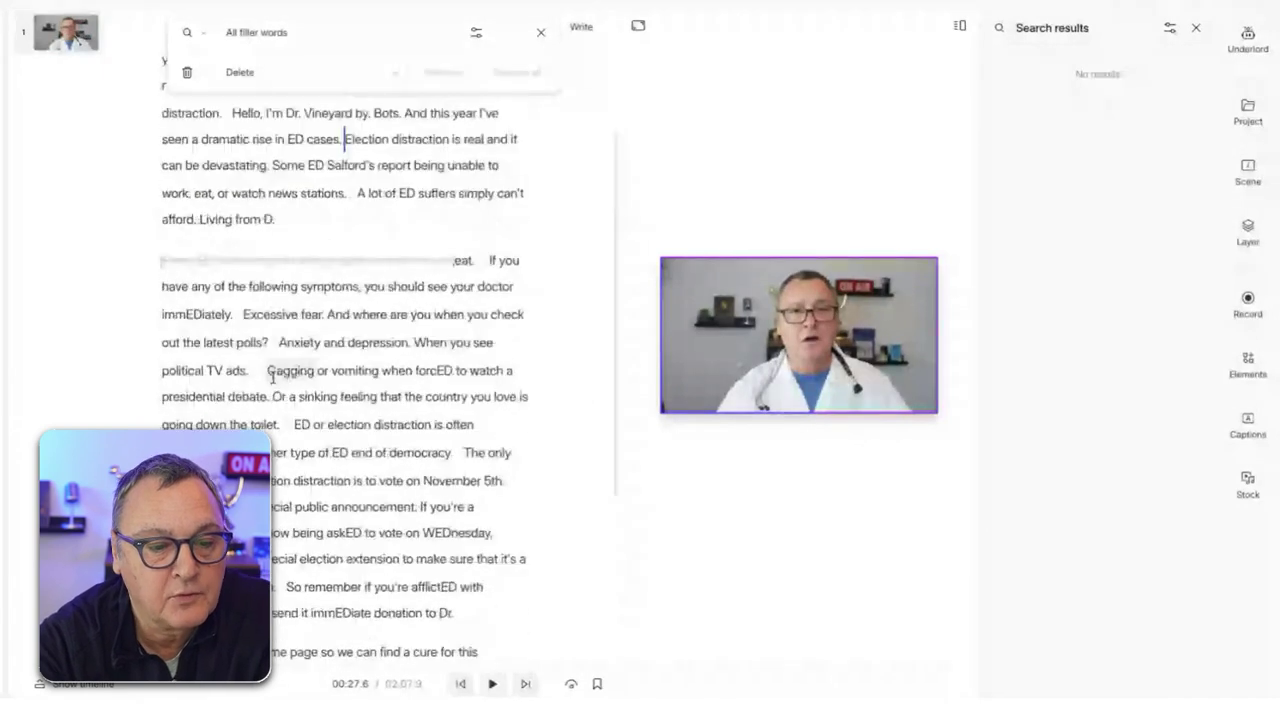
pyautogui.click(262, 370)
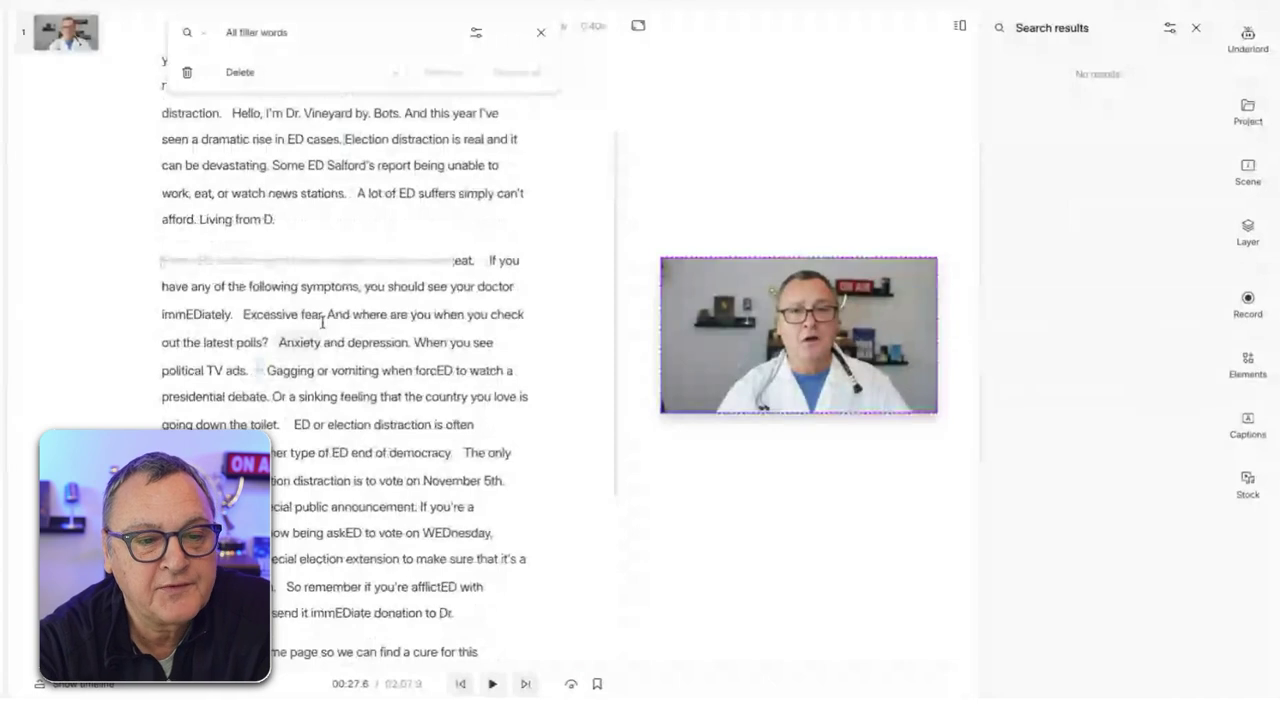
pyautogui.scroll(2, 322, 320)
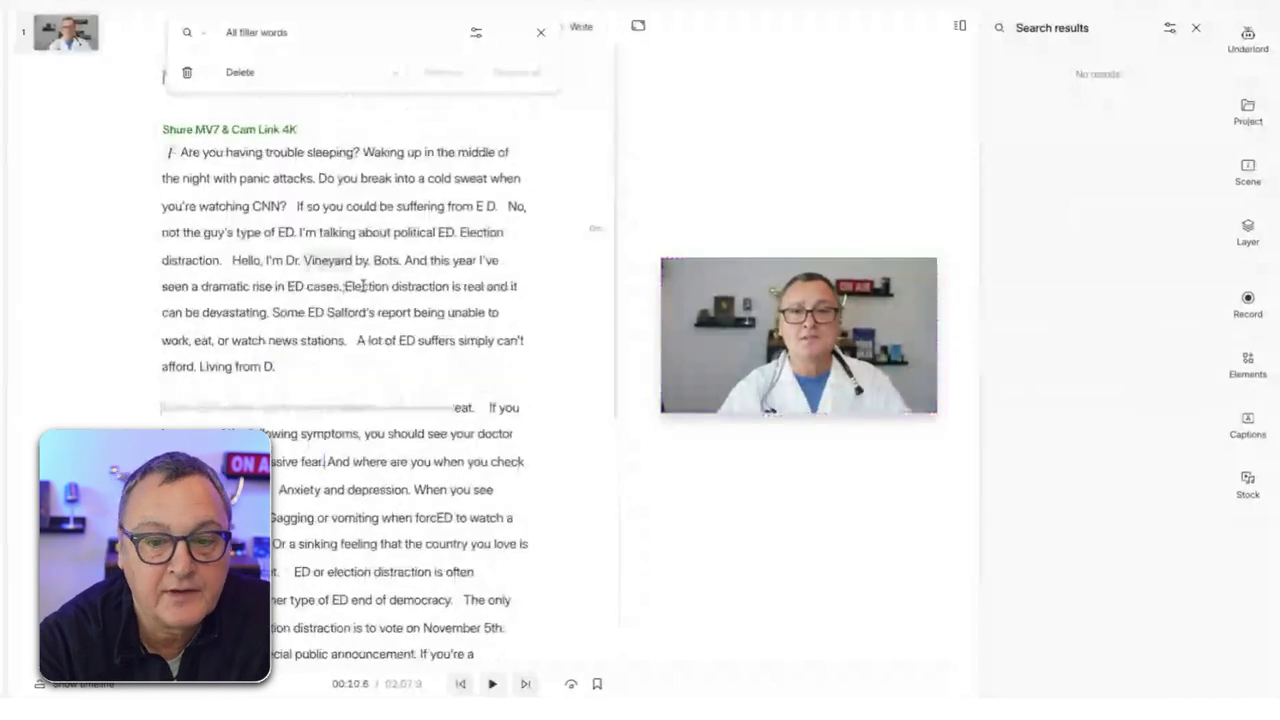
pyautogui.click(272, 312)
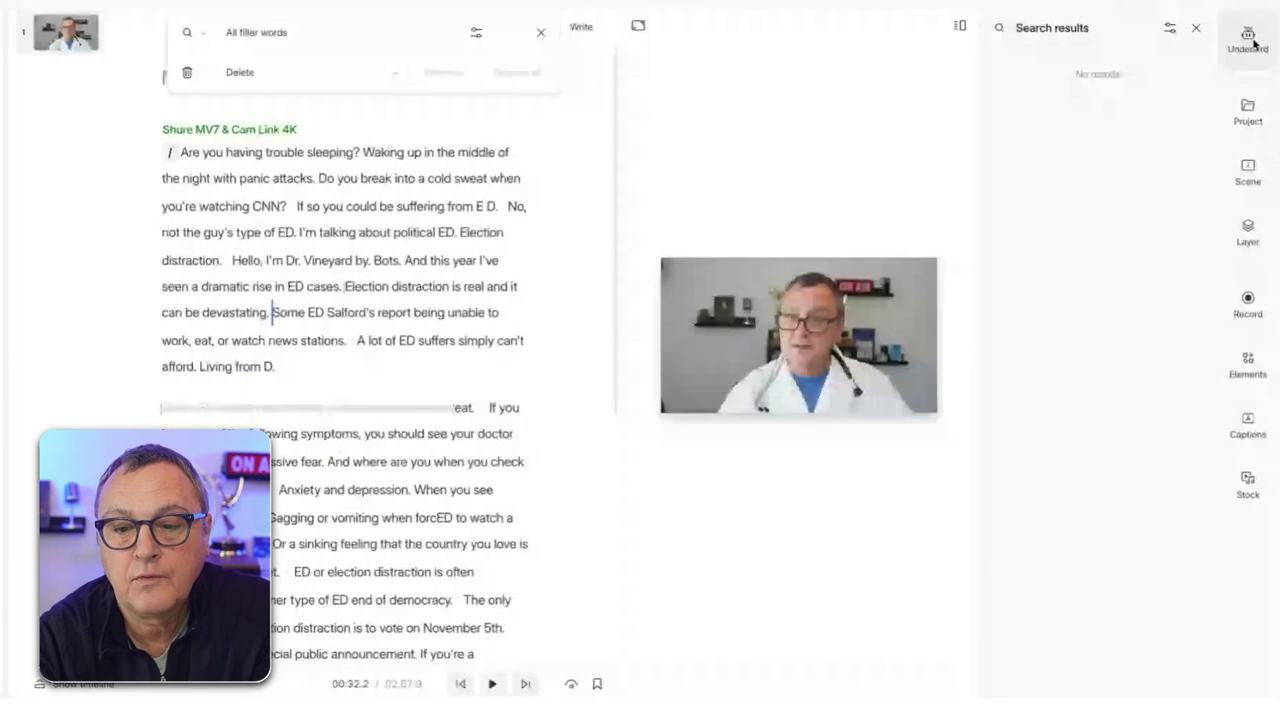
# Step: Find the word gaps longer than 1 second and remove both
pyautogui.click(1248, 40)
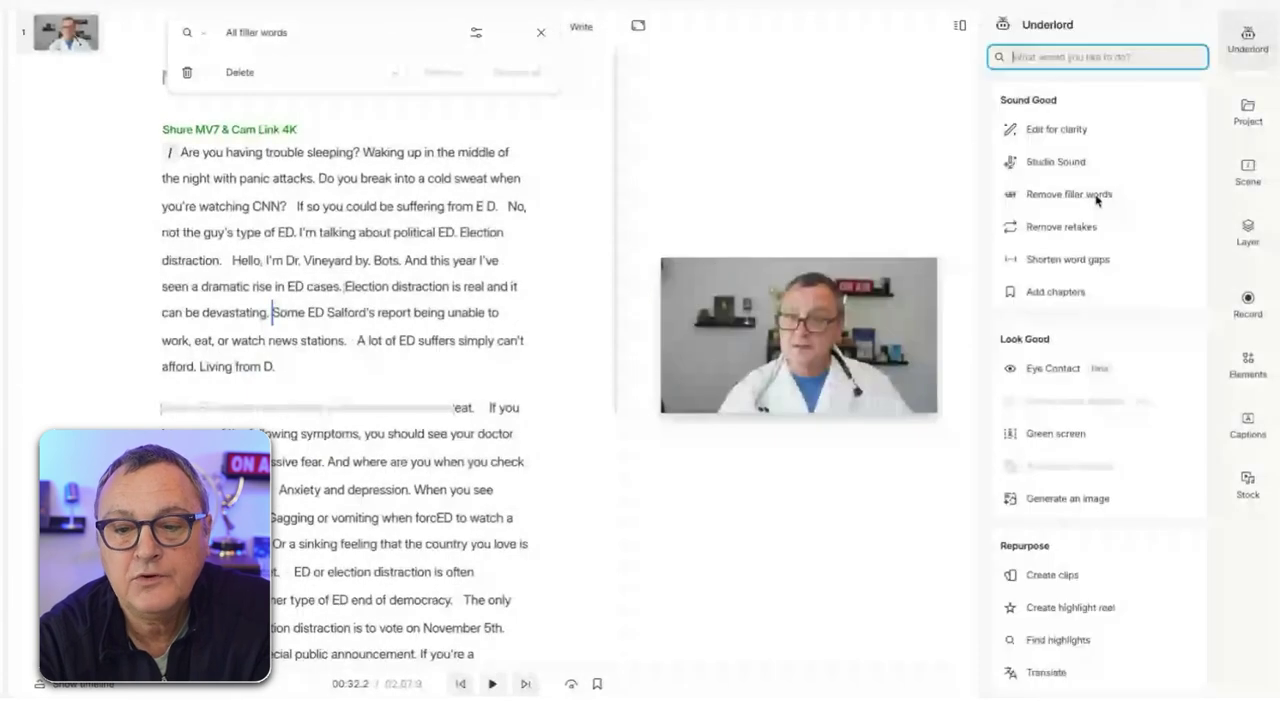
pyautogui.click(1066, 258)
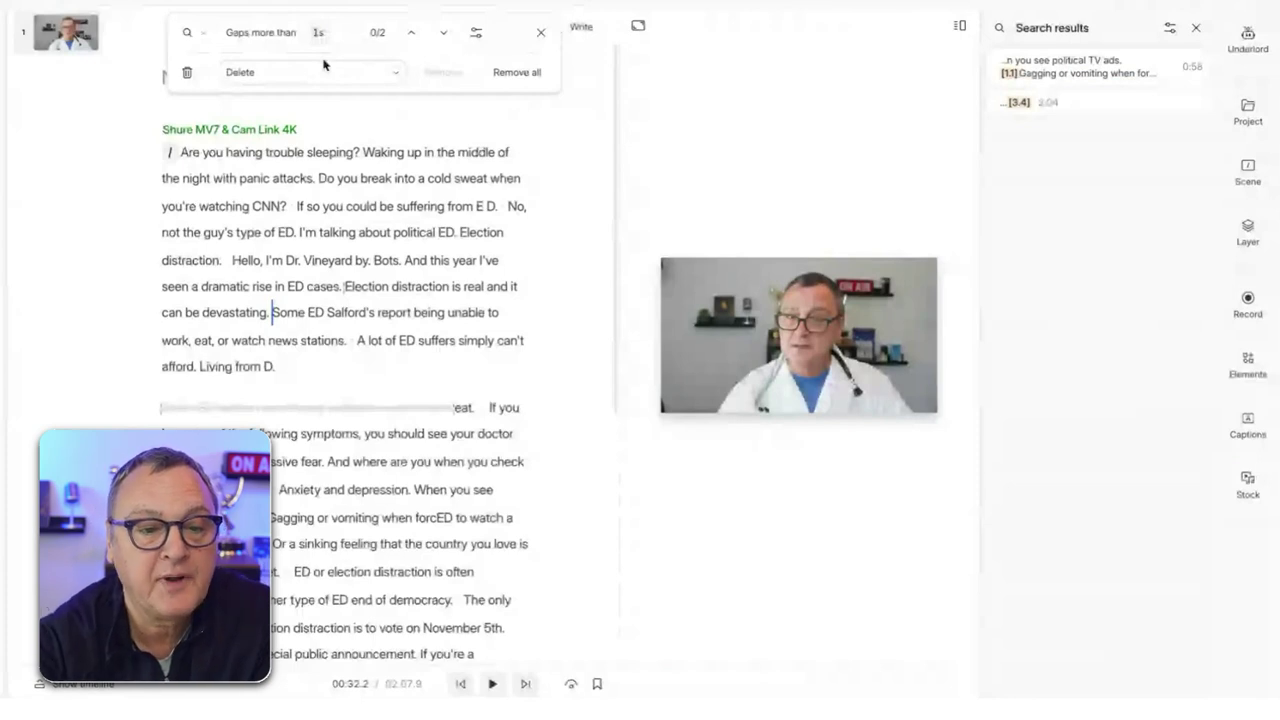
pyautogui.click(476, 32)
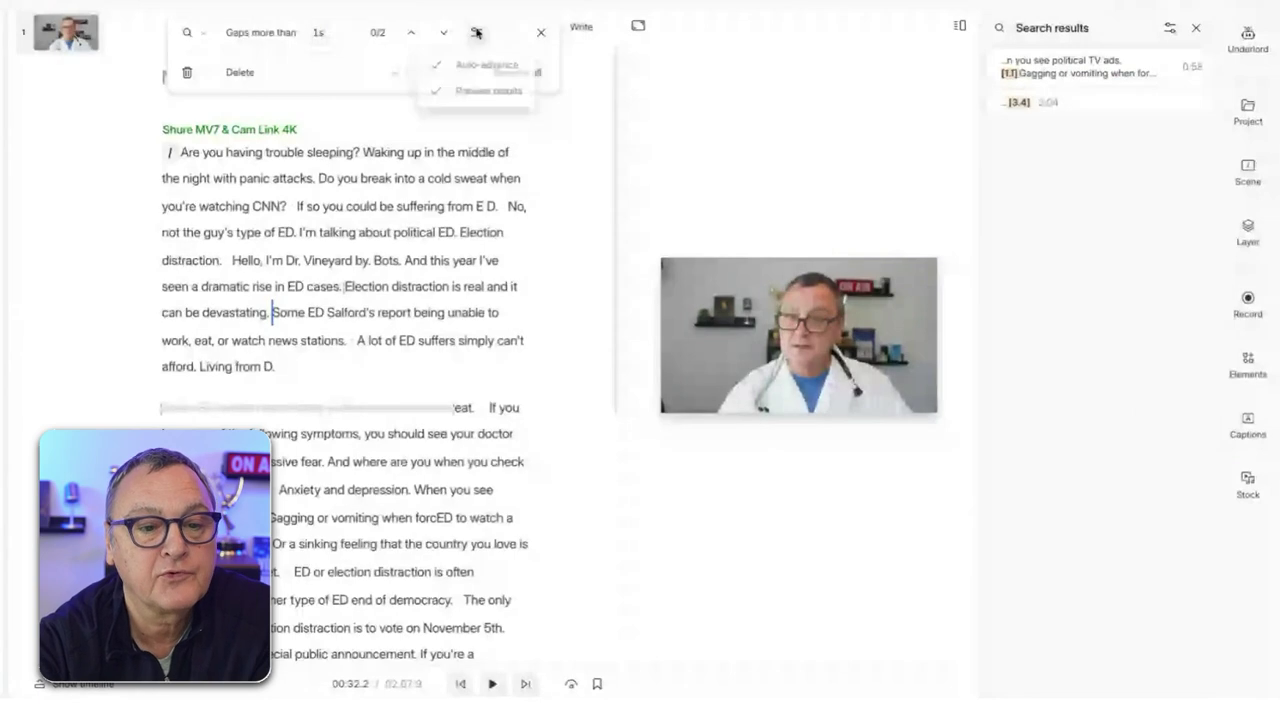
pyautogui.click(414, 508)
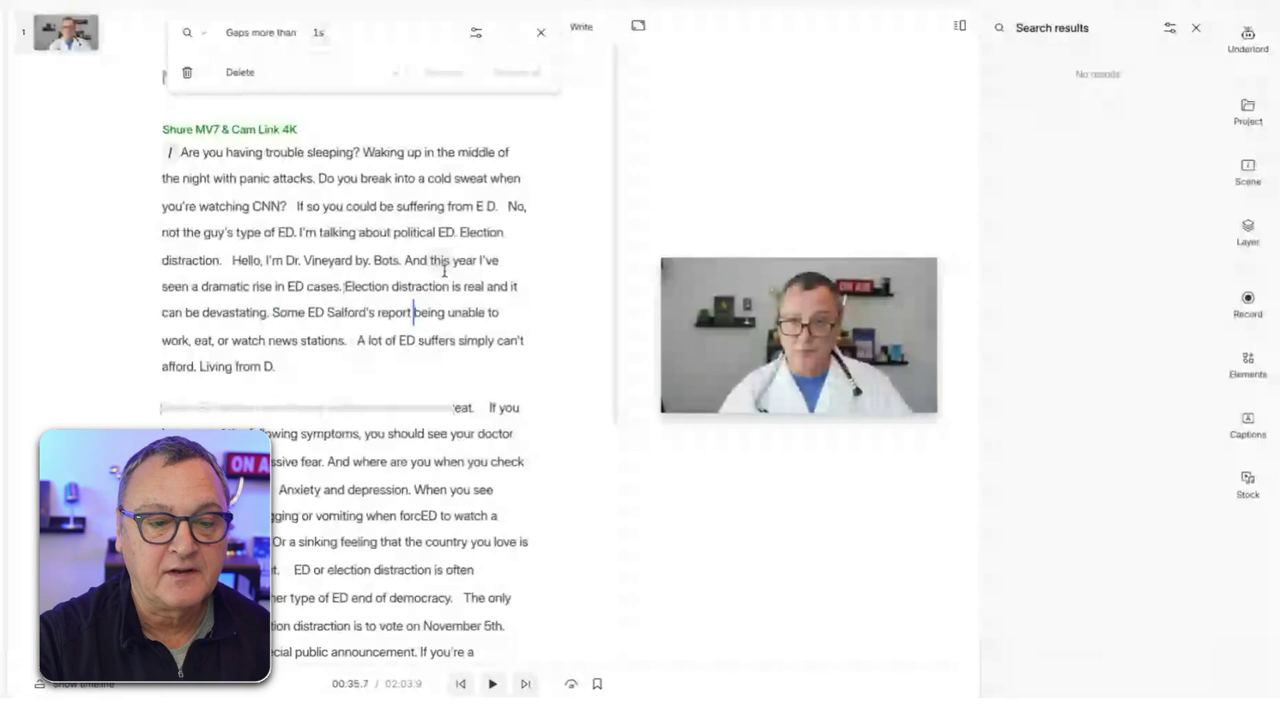
pyautogui.click(1248, 37)
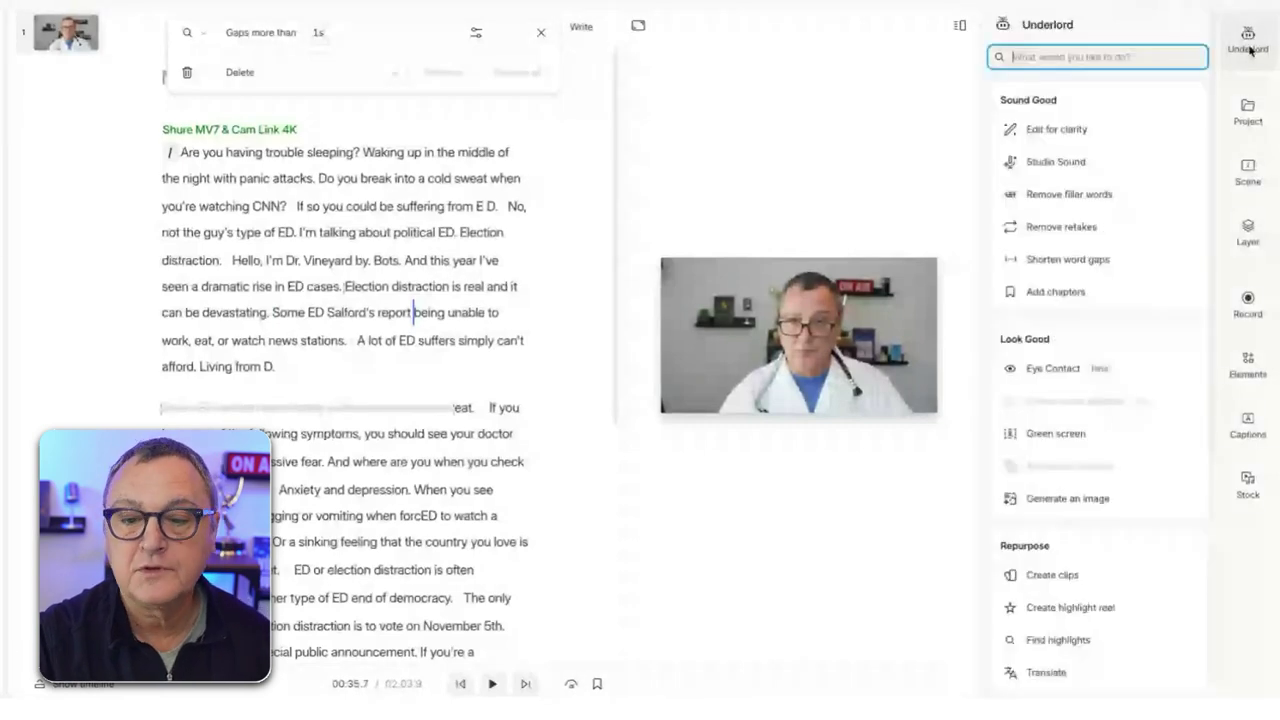
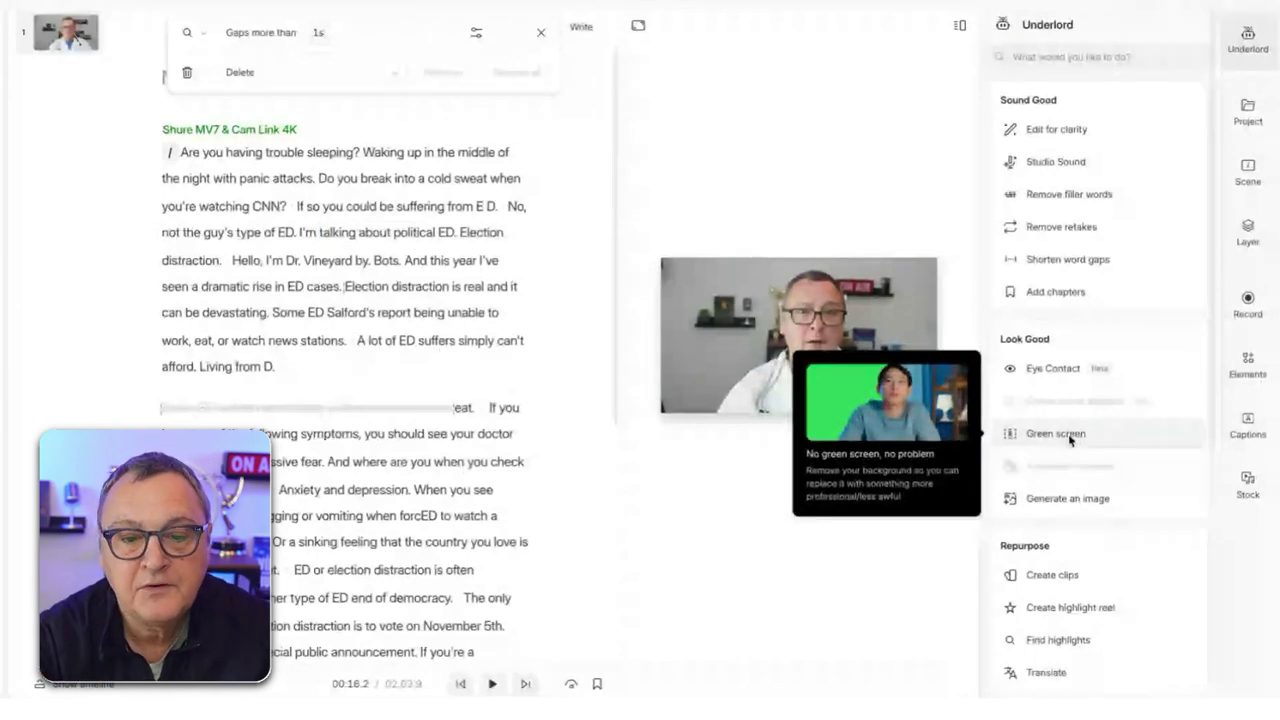
# Step: Apply Green screen to the doctor's talking-head clip so he stands on black
pyautogui.click(760, 320)
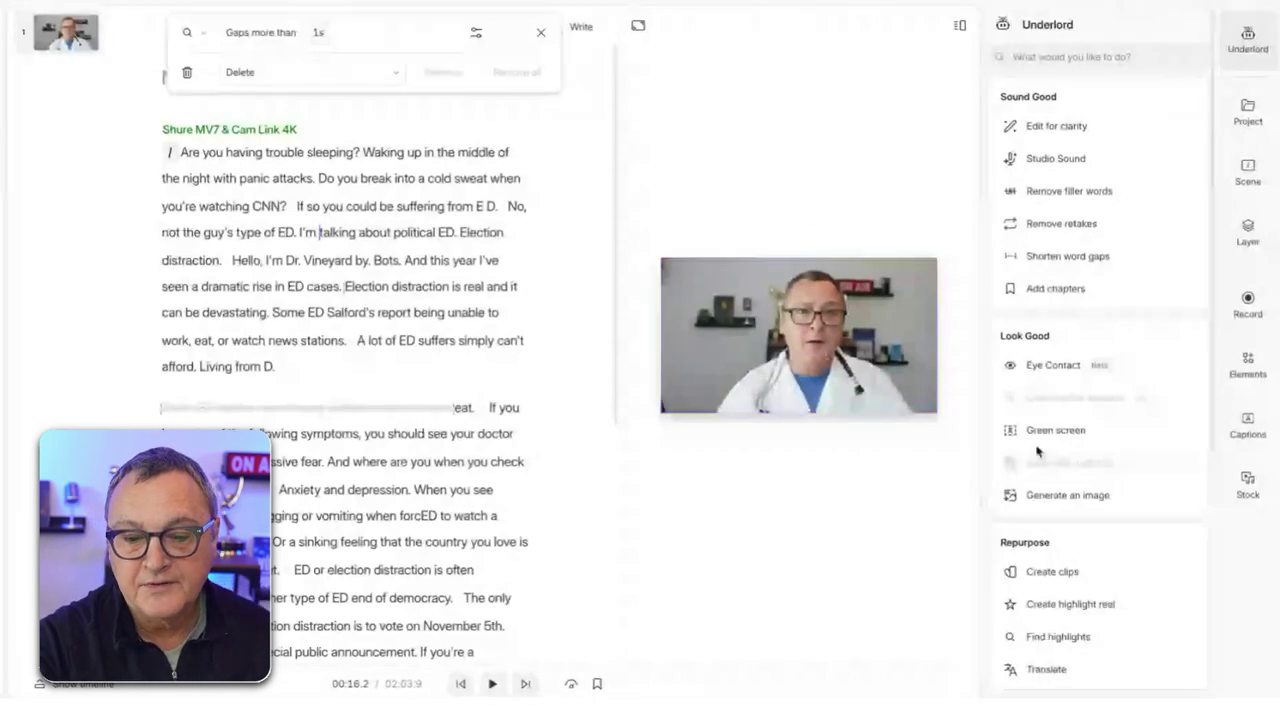
pyautogui.moveTo(1056, 431)
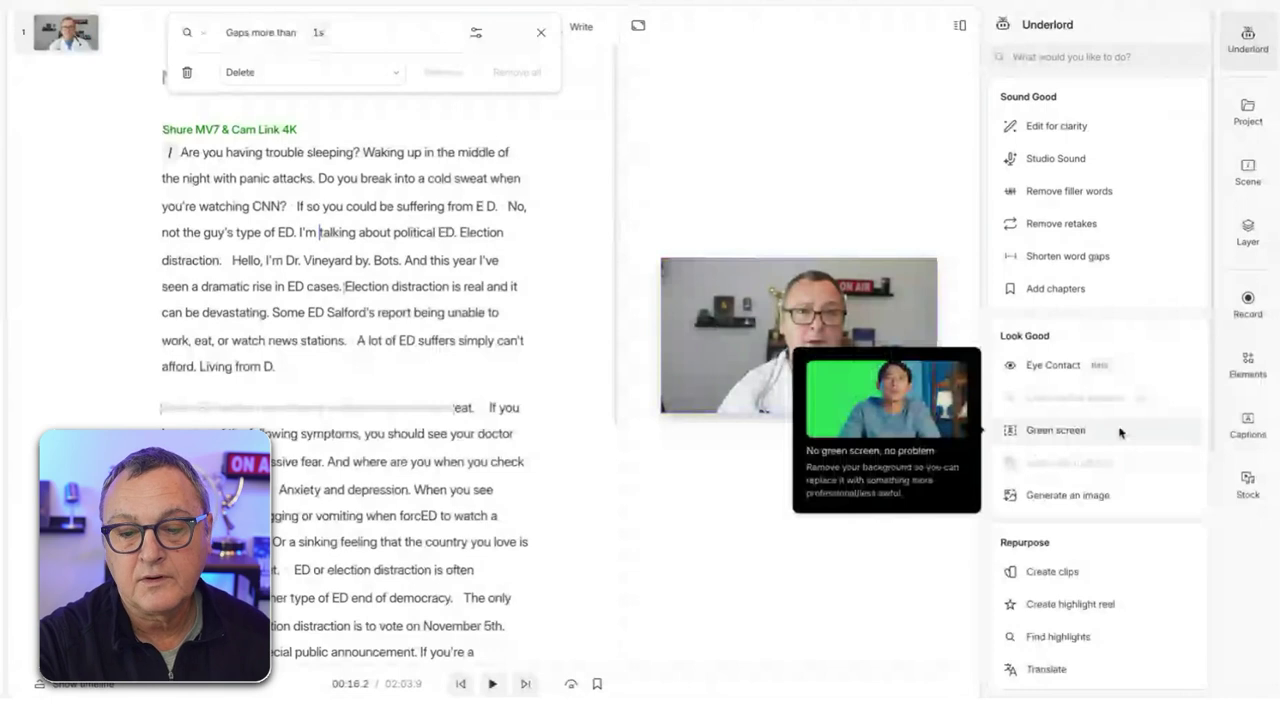
pyautogui.click(1120, 432)
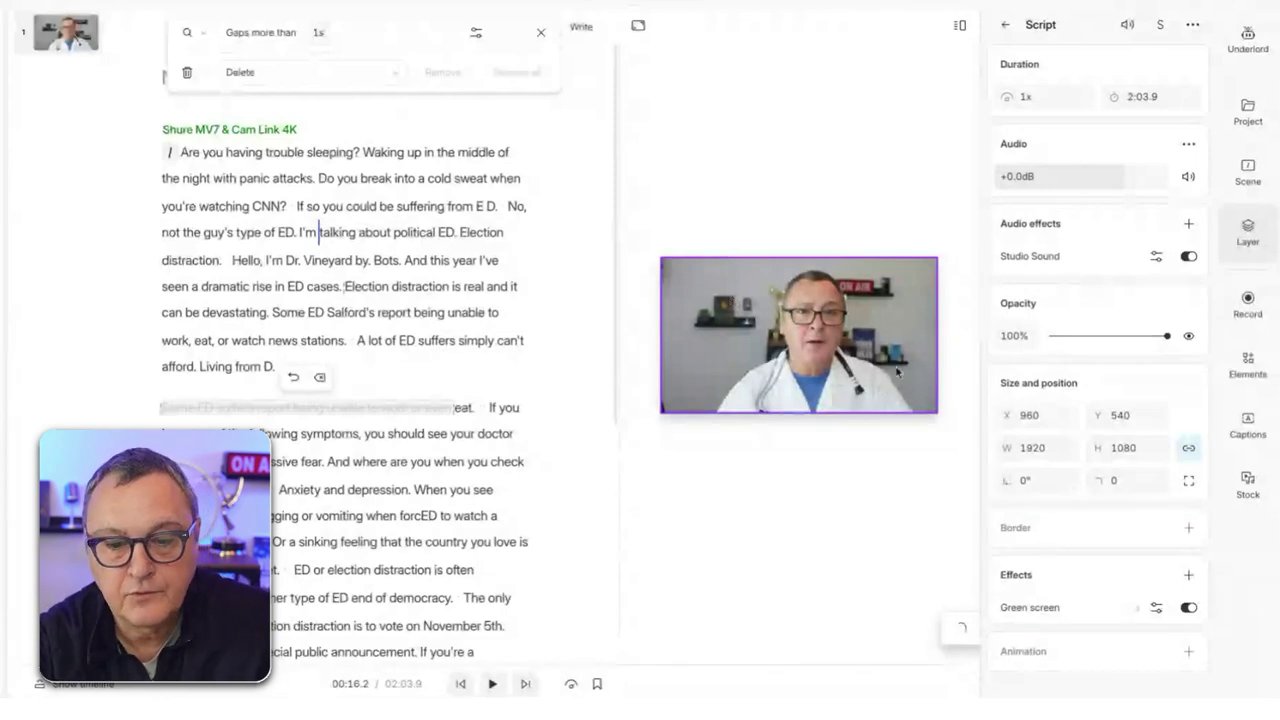
pyautogui.click(1247, 172)
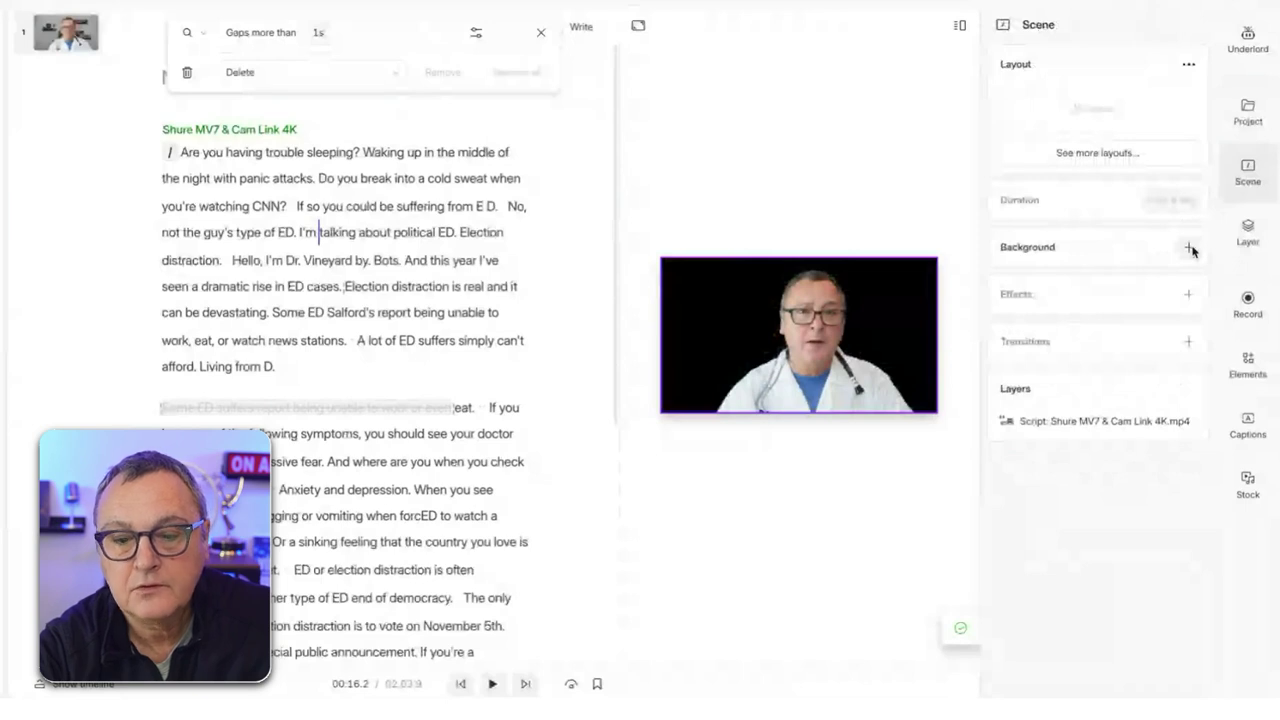
pyautogui.click(1189, 247)
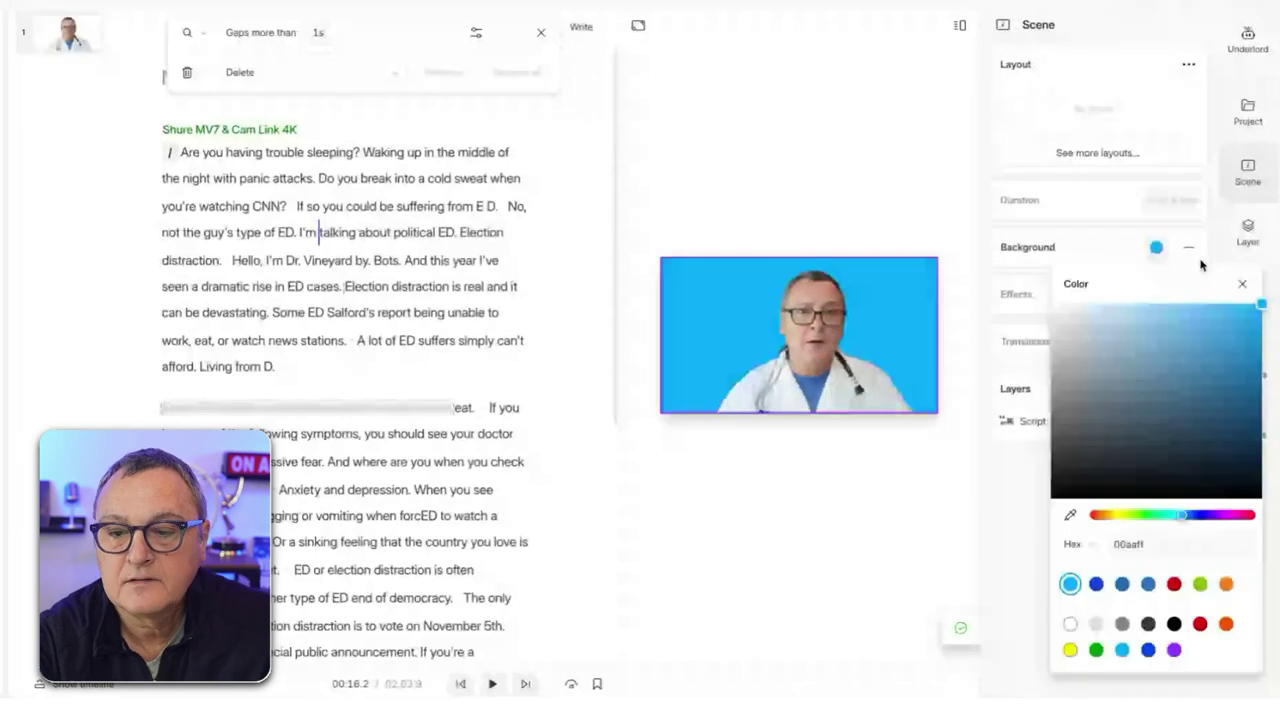
pyautogui.click(1245, 284)
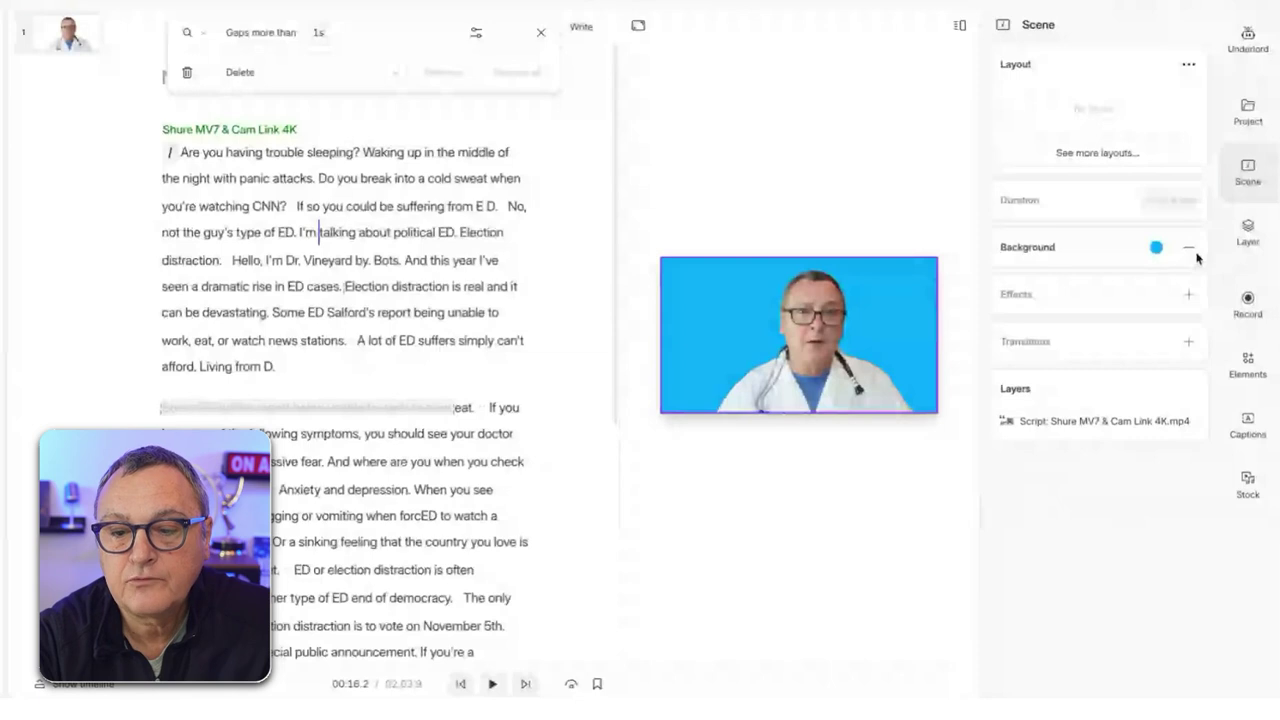
pyautogui.click(1189, 247)
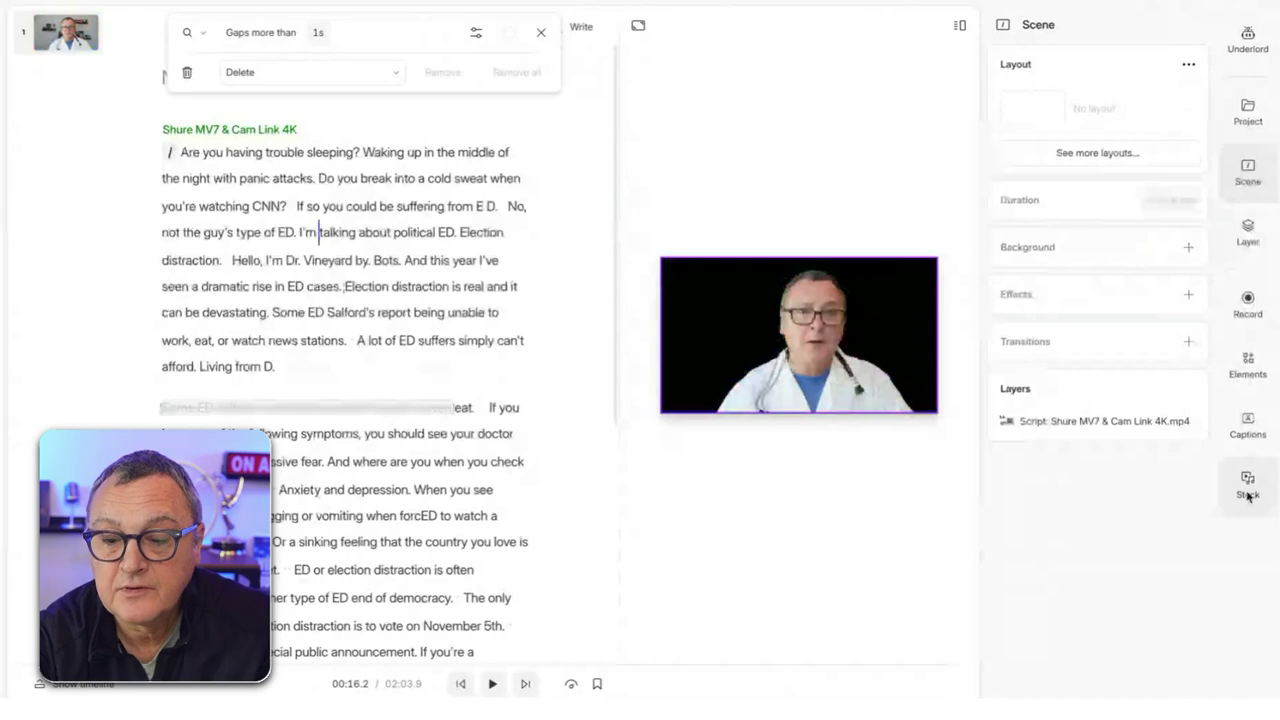
# Step: Show all stock images and search the library for 'medical'
pyautogui.click(1248, 490)
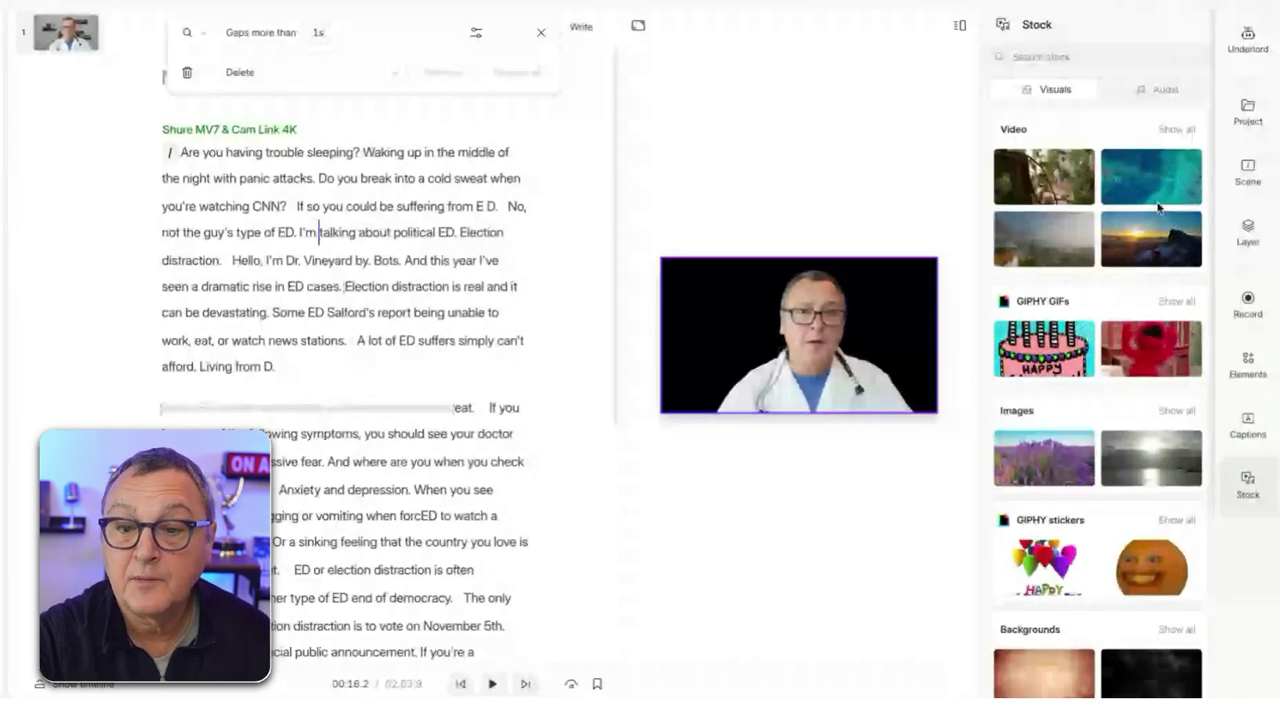
pyautogui.scroll(-1, 1100, 300)
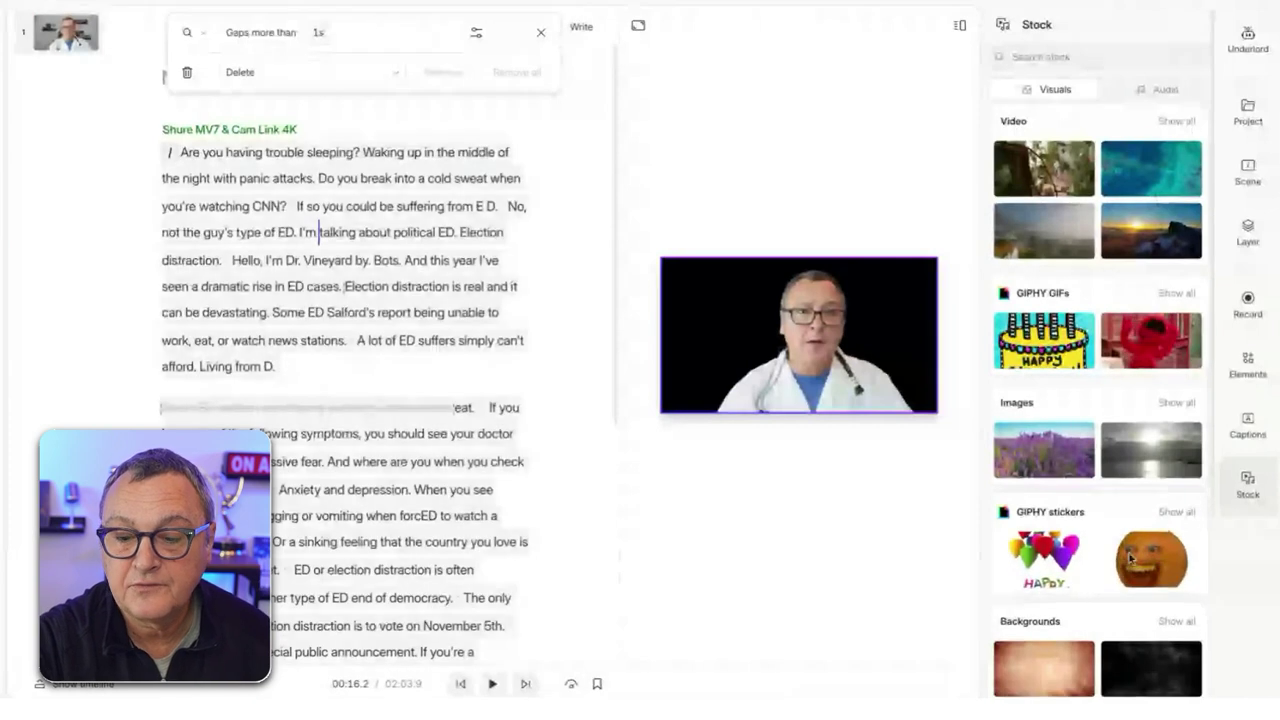
pyautogui.scroll(1, 1128, 556)
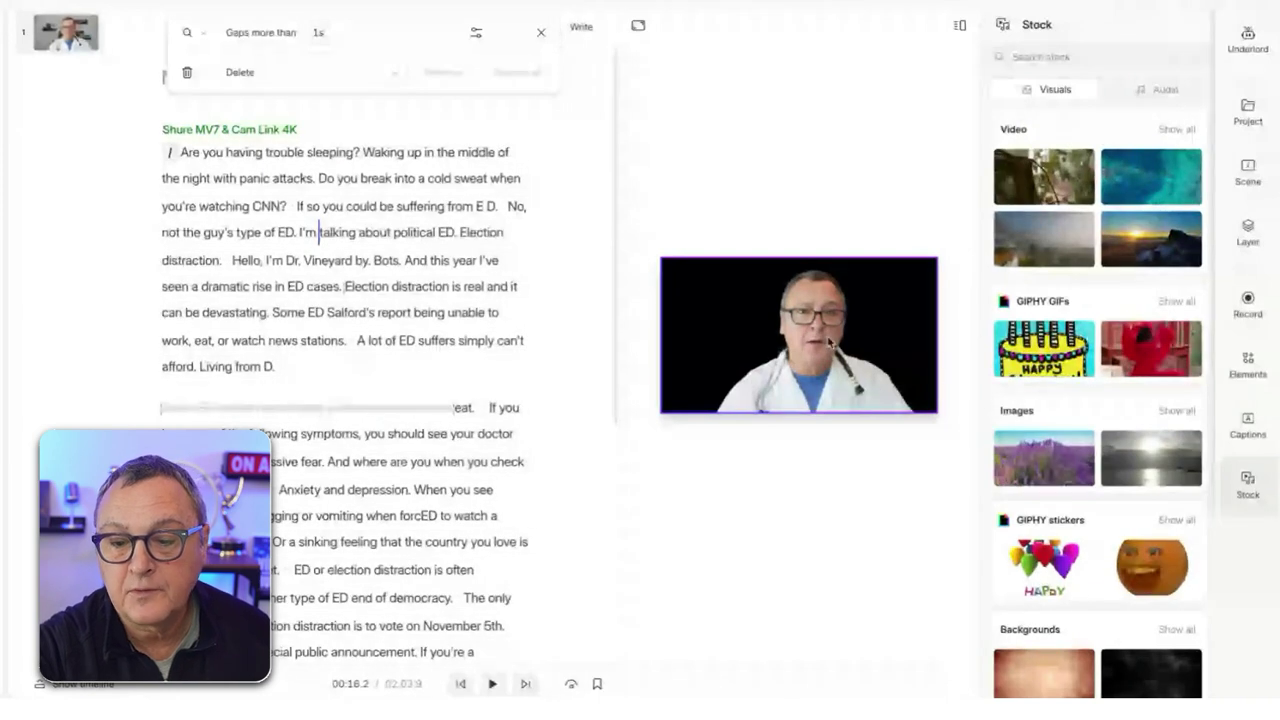
pyautogui.click(1182, 411)
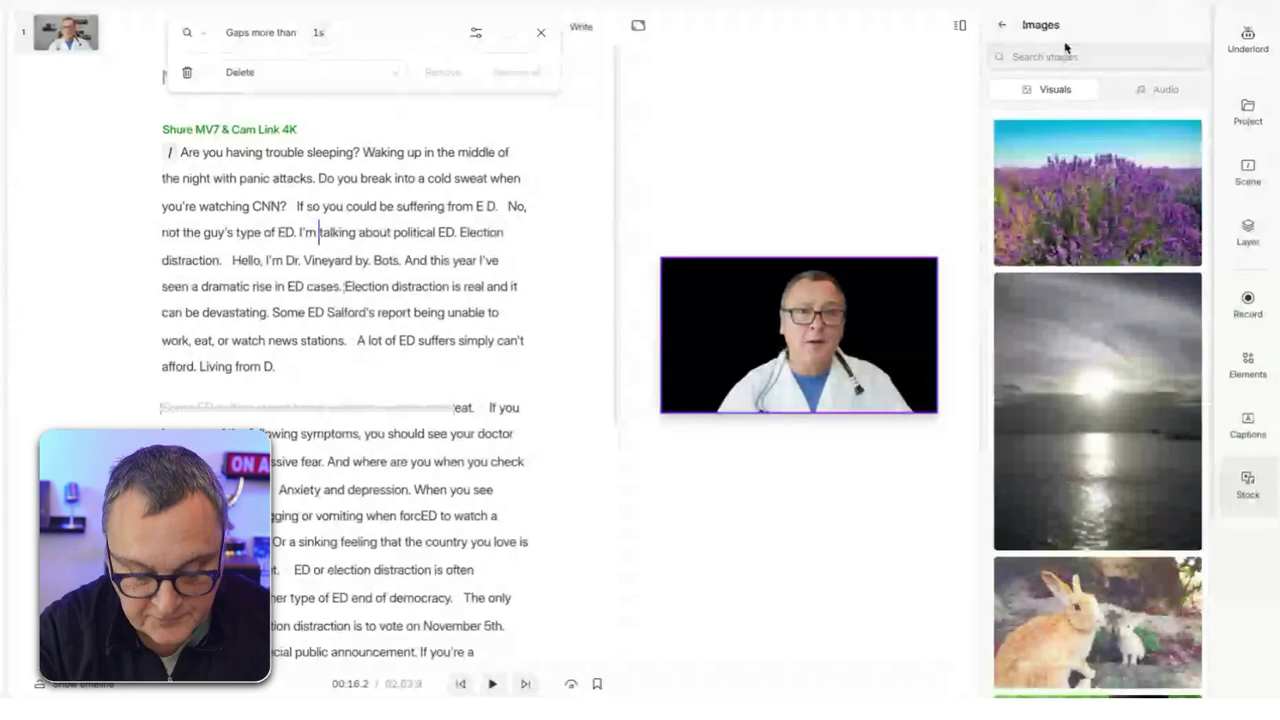
pyautogui.click(1066, 56)
pyautogui.write('med')
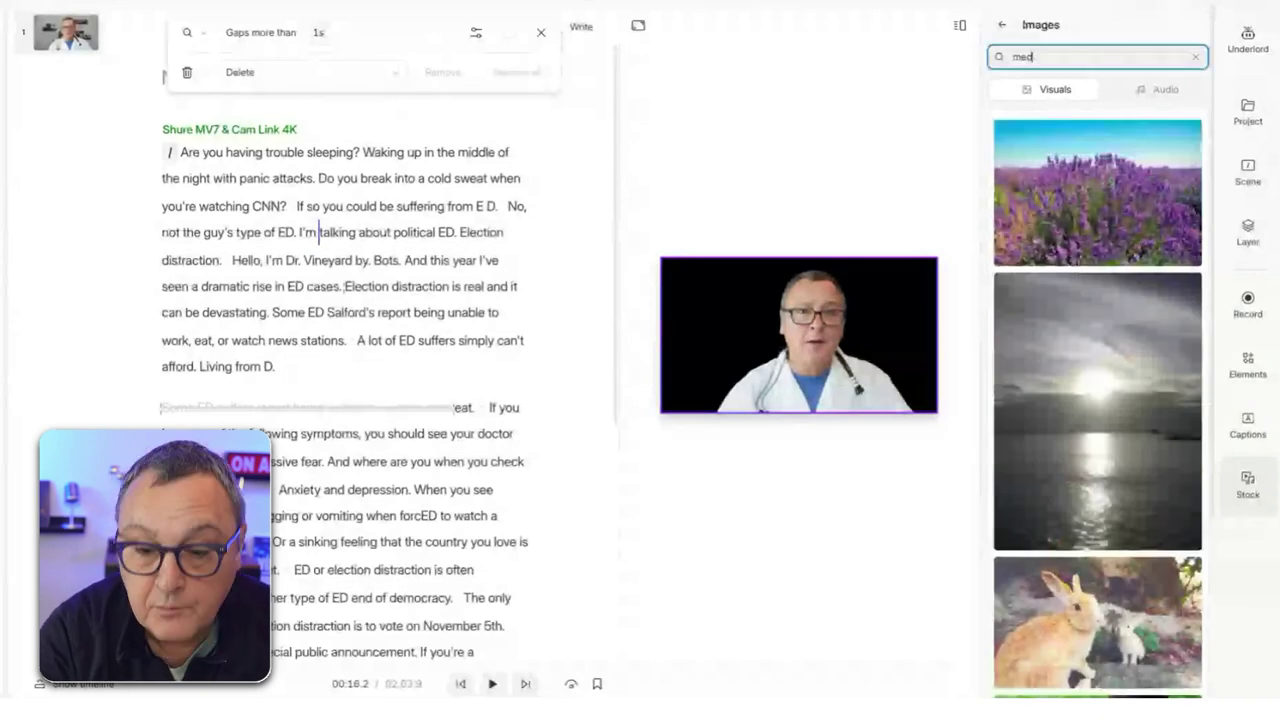
pyautogui.write('ical')
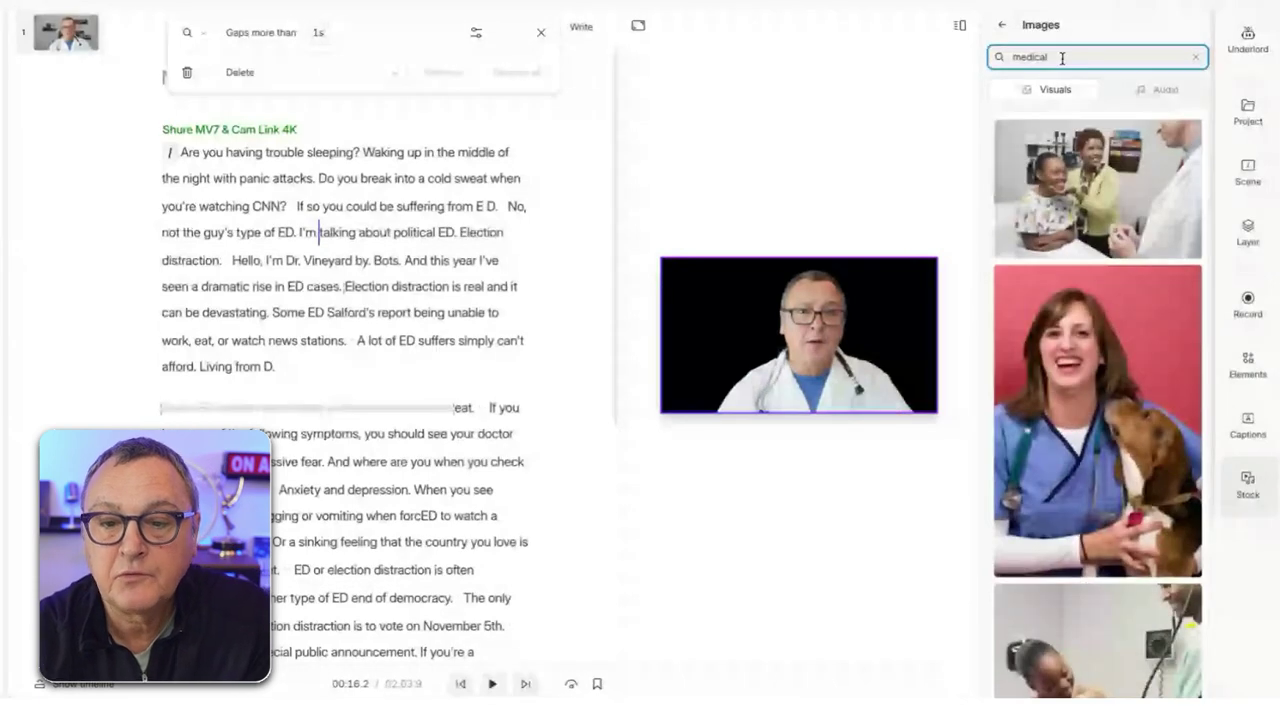
pyautogui.write('doc')
pyautogui.press('BackSpace')
pyautogui.press('BackSpace')
pyautogui.press('BackSpace')
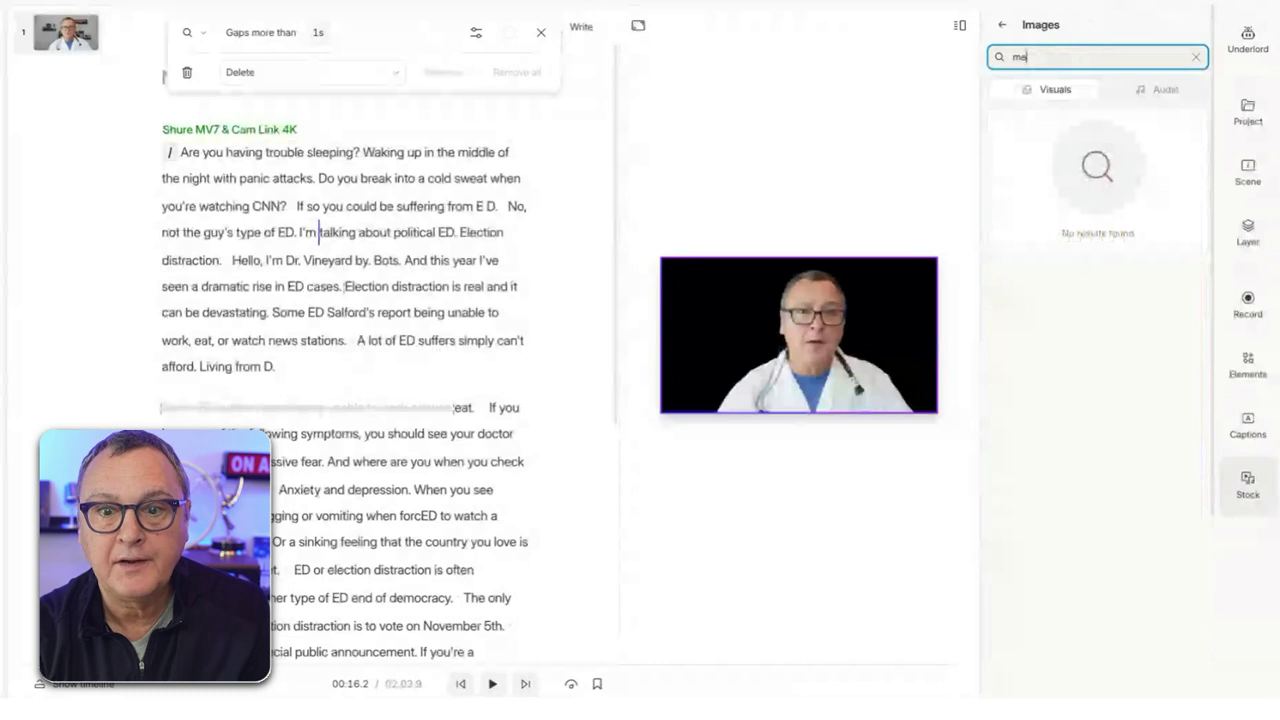
pyautogui.press('BackSpace')
pyautogui.press('BackSpace')
pyautogui.write('d')
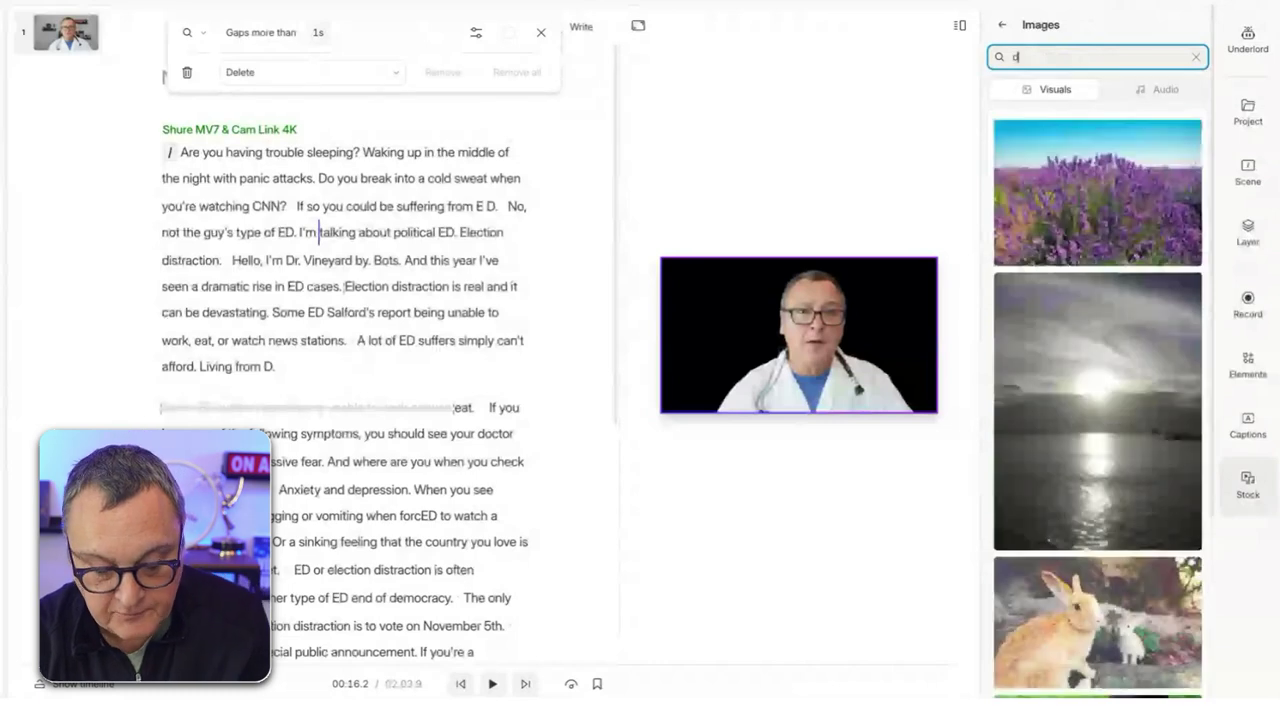
pyautogui.write('octor ')
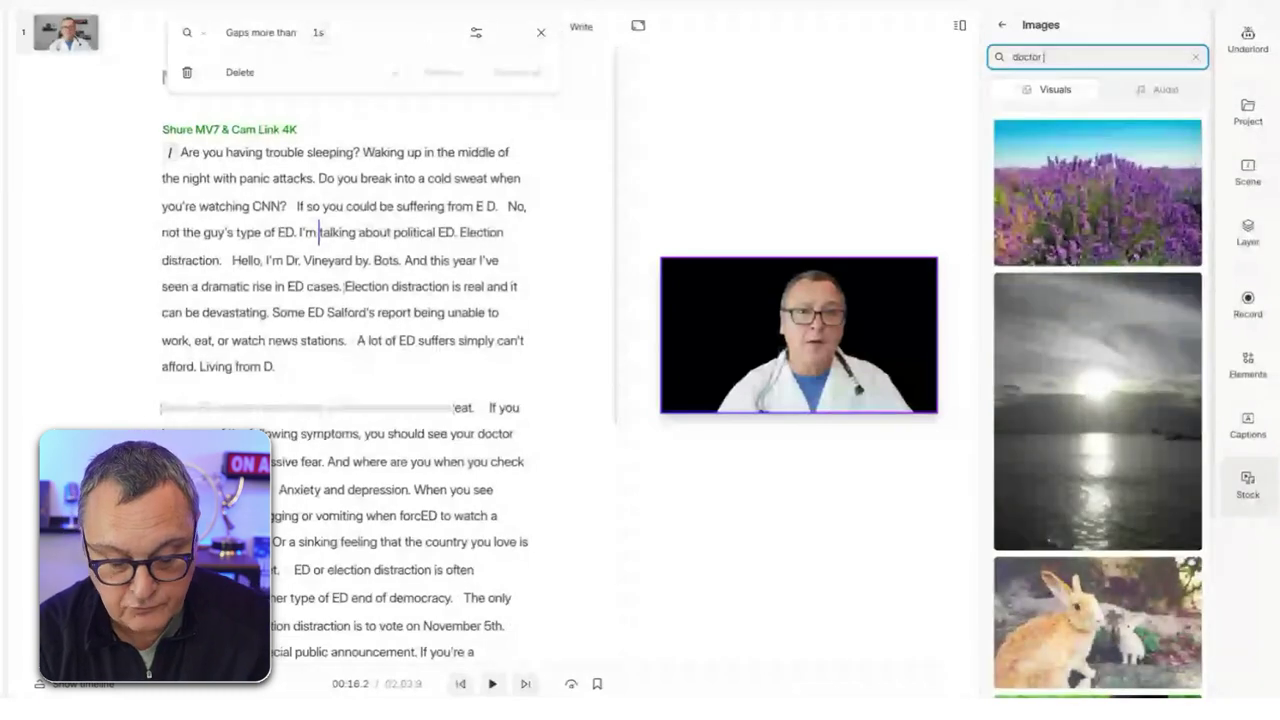
pyautogui.write('office interior')
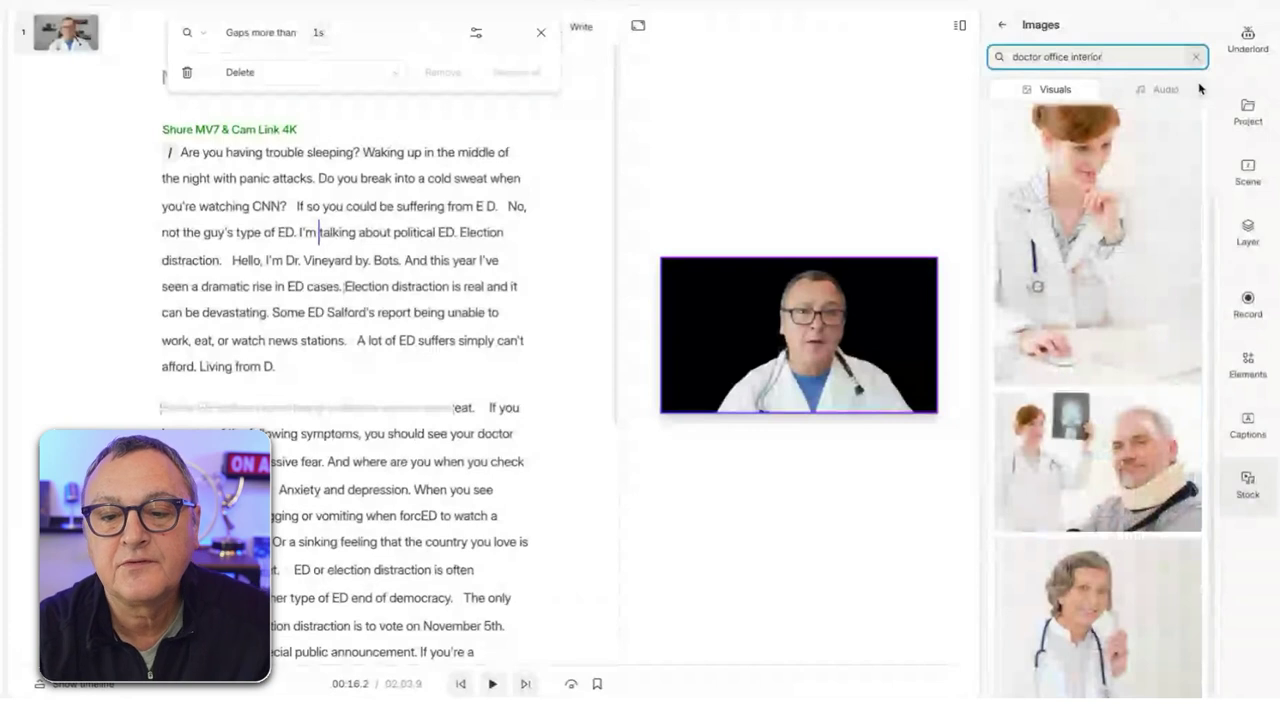
pyautogui.write('medical')
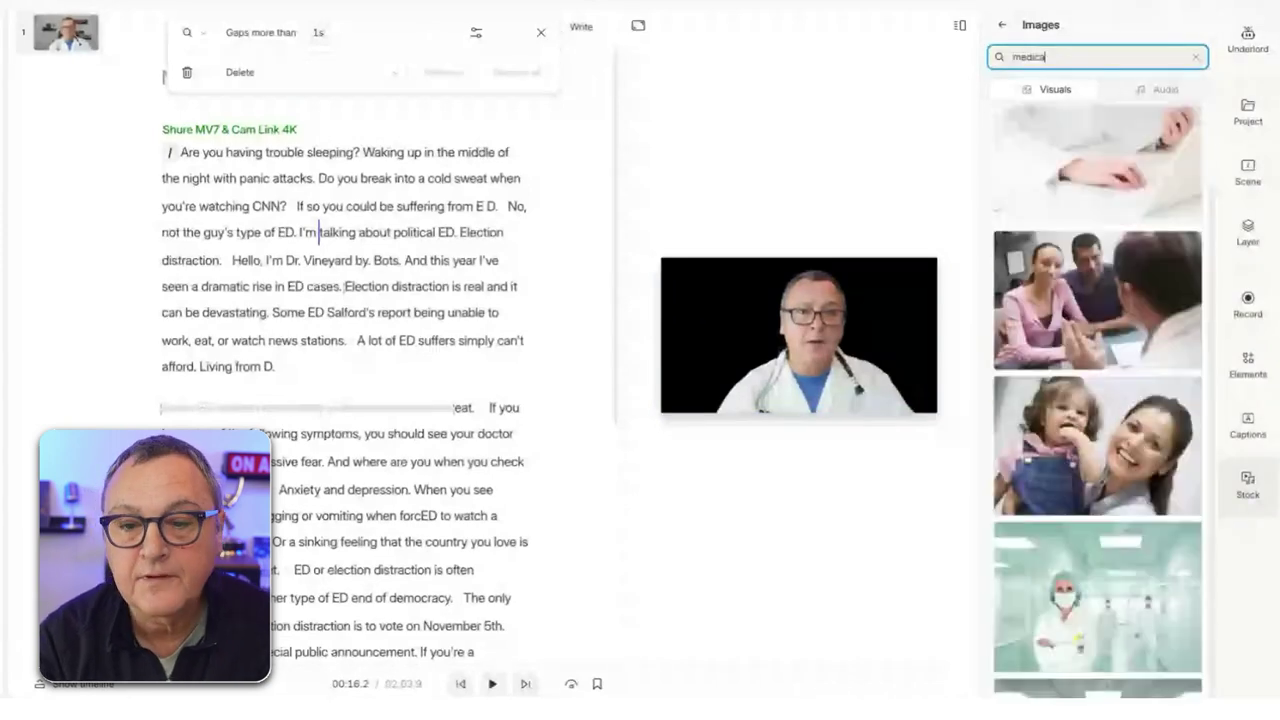
pyautogui.scroll(-5, 1100, 400)
pyautogui.scroll(-5, 1100, 400)
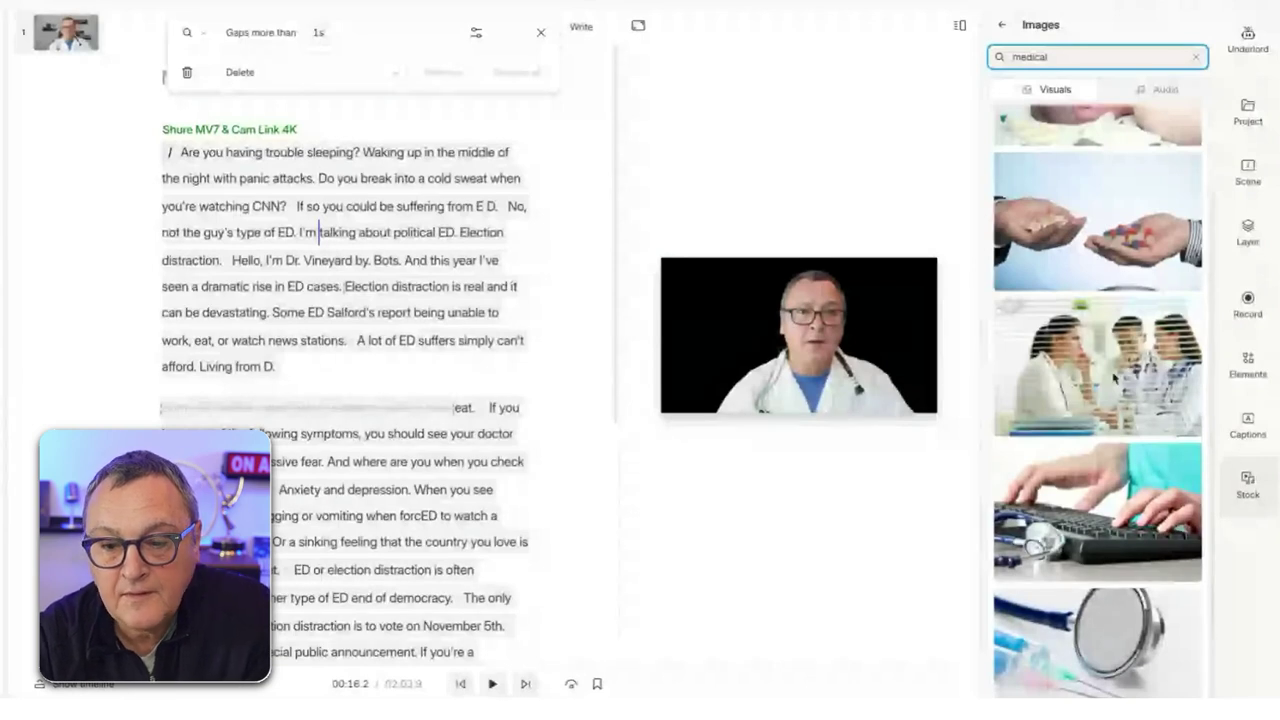
# Step: Add the three-doctors stock image, enlarge it to fill the frame, and send it behind the doctor
pyautogui.click(1114, 378)
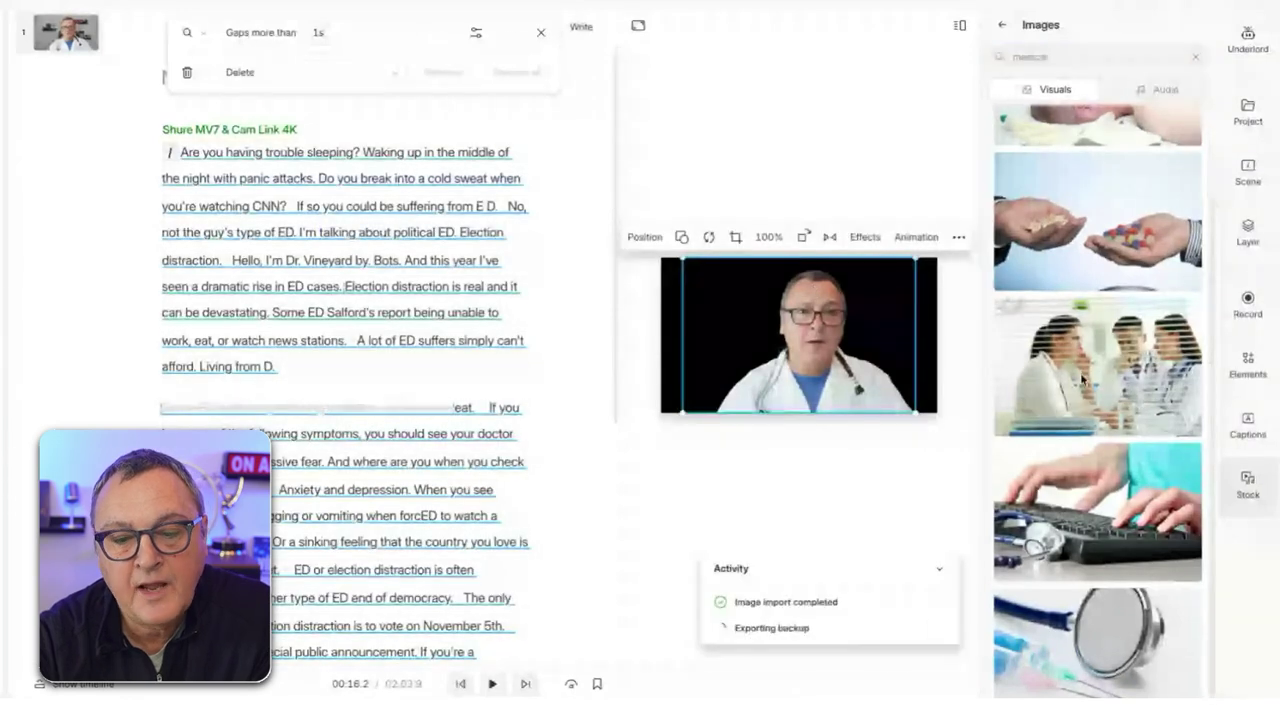
pyautogui.moveTo(685, 410)
pyautogui.mouseDown()
pyautogui.moveTo(716, 436)
pyautogui.moveTo(662, 439)
pyautogui.mouseUp()
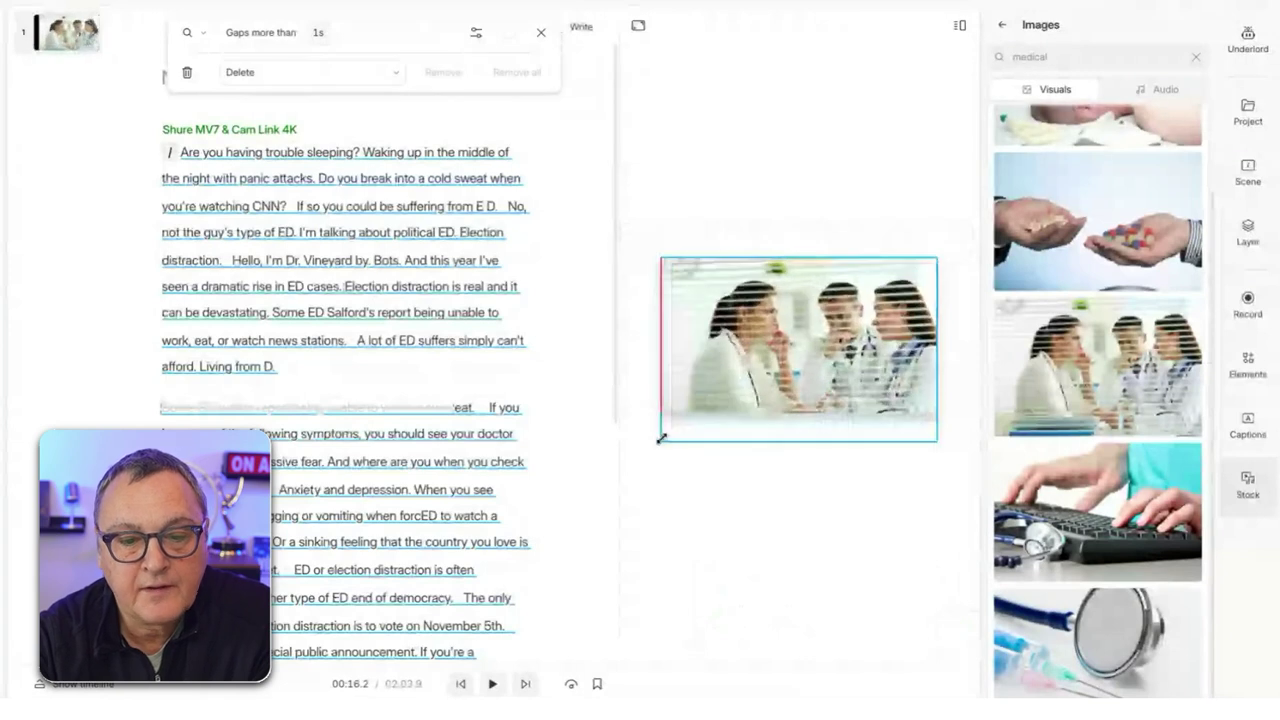
pyautogui.rightClick(767, 353)
pyautogui.moveTo(820, 327)
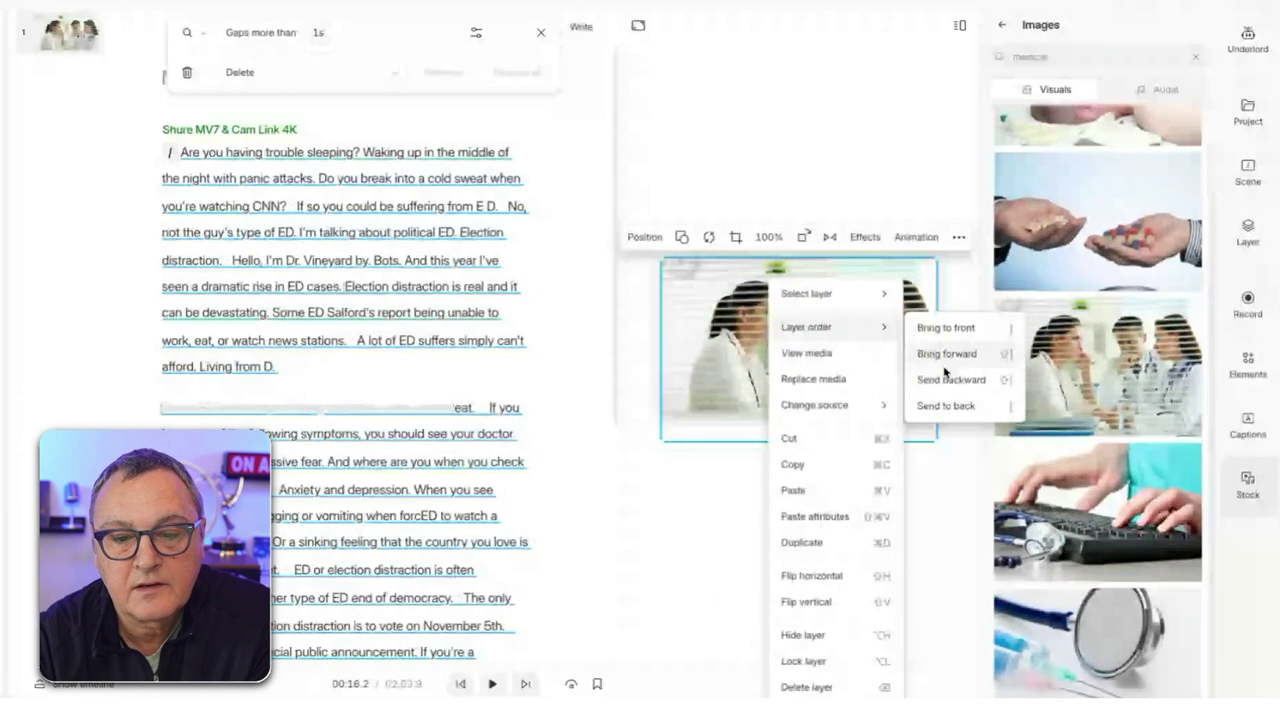
pyautogui.click(945, 355)
# Step: Nudge the doctor video up and left, then undo to remove the stock image
pyautogui.click(856, 203)
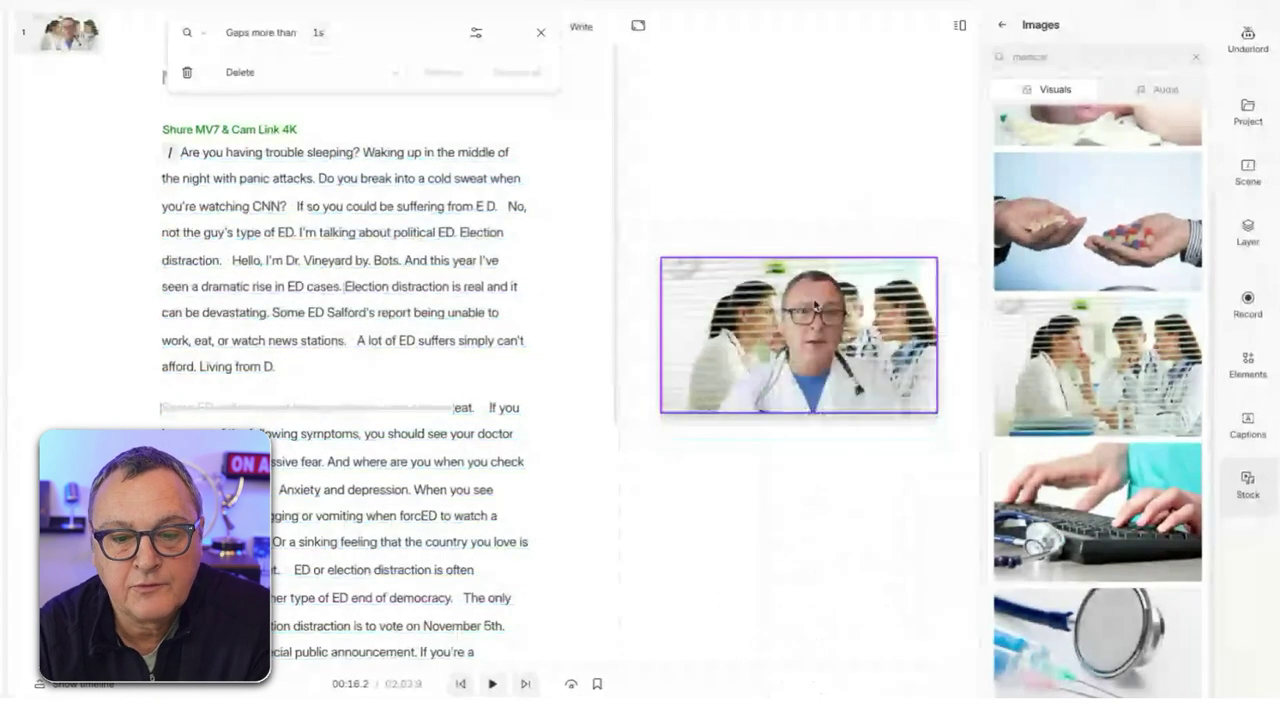
pyautogui.press('Up')
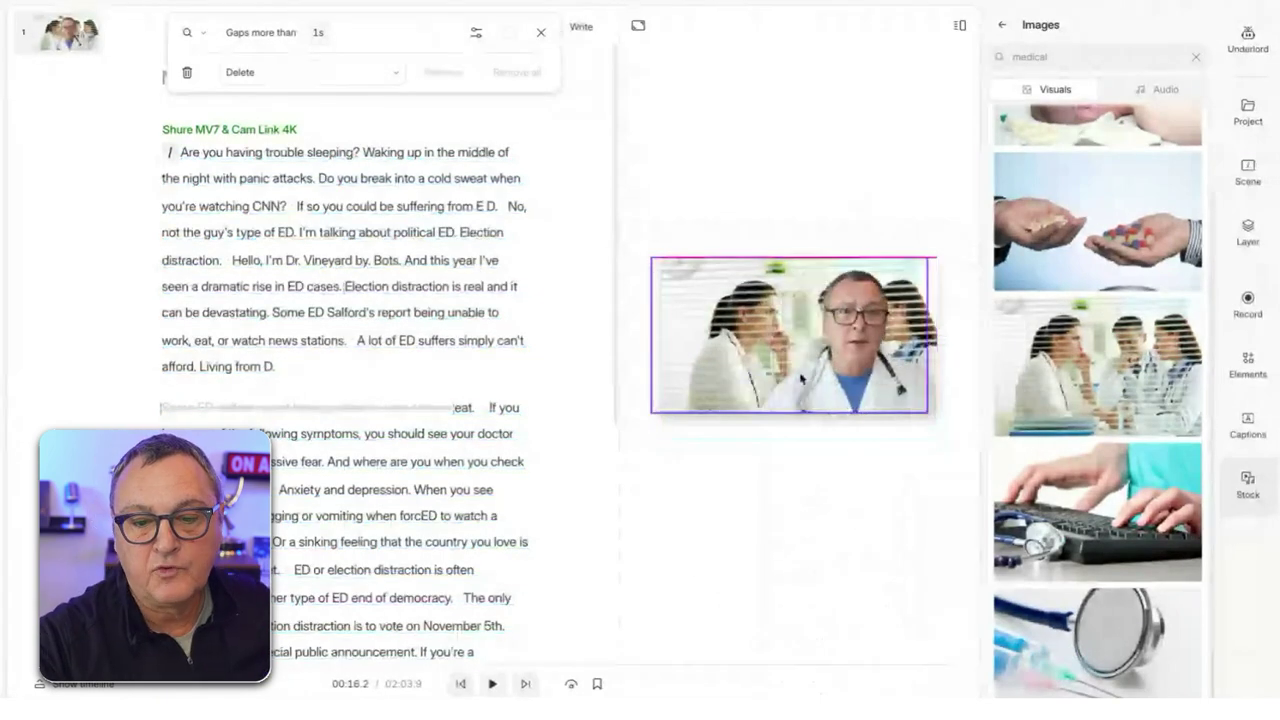
pyautogui.press('Up')
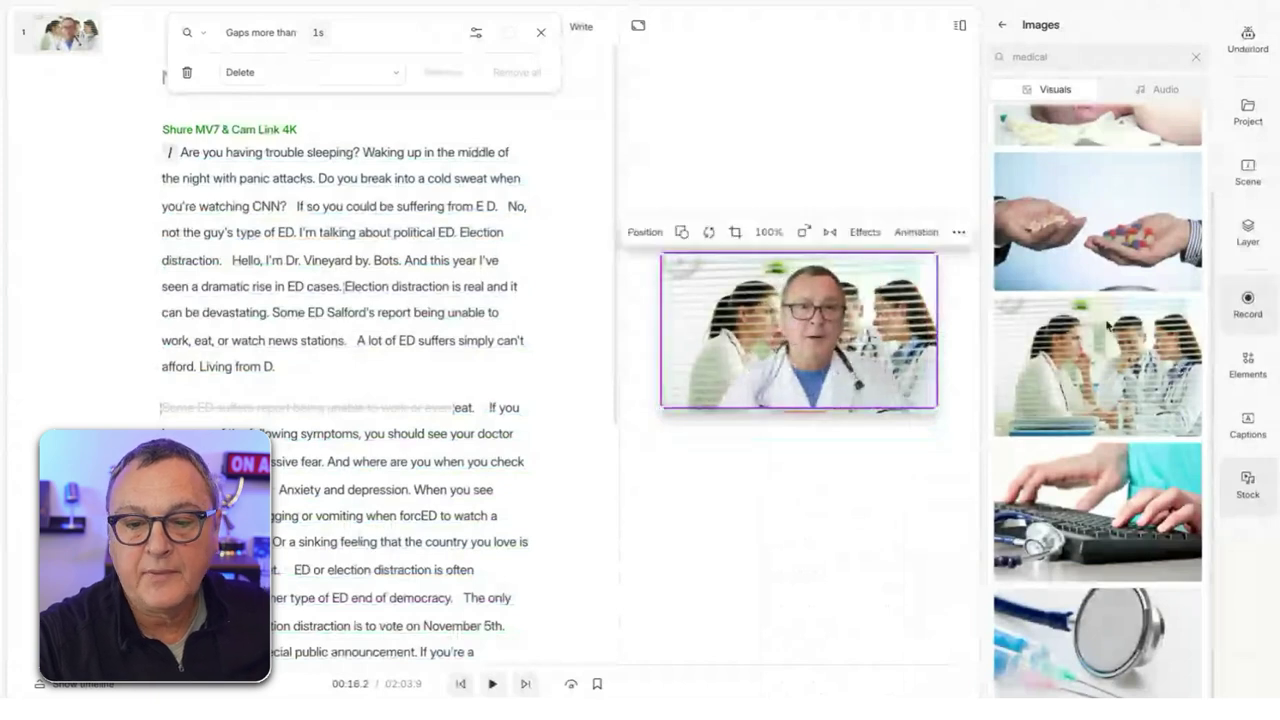
pyautogui.moveTo(925, 330); pyautogui.dragTo(885, 330)
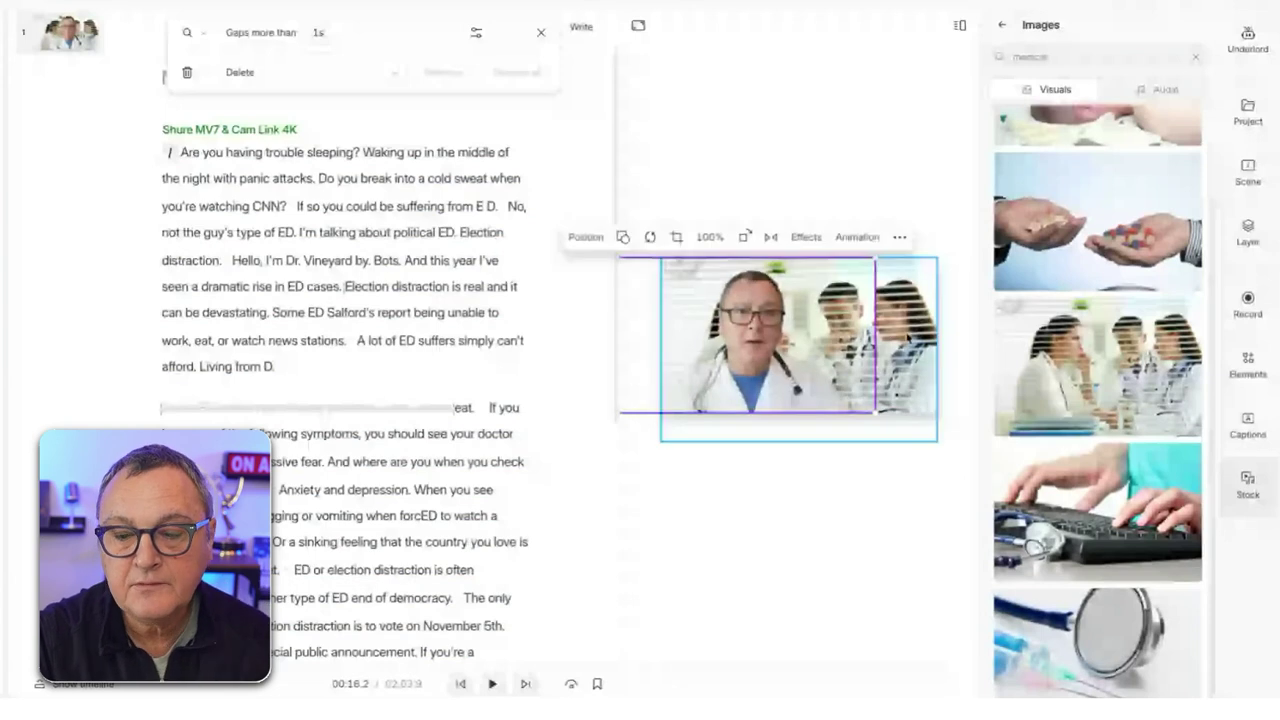
pyautogui.hotkey('ctrl', 'z')
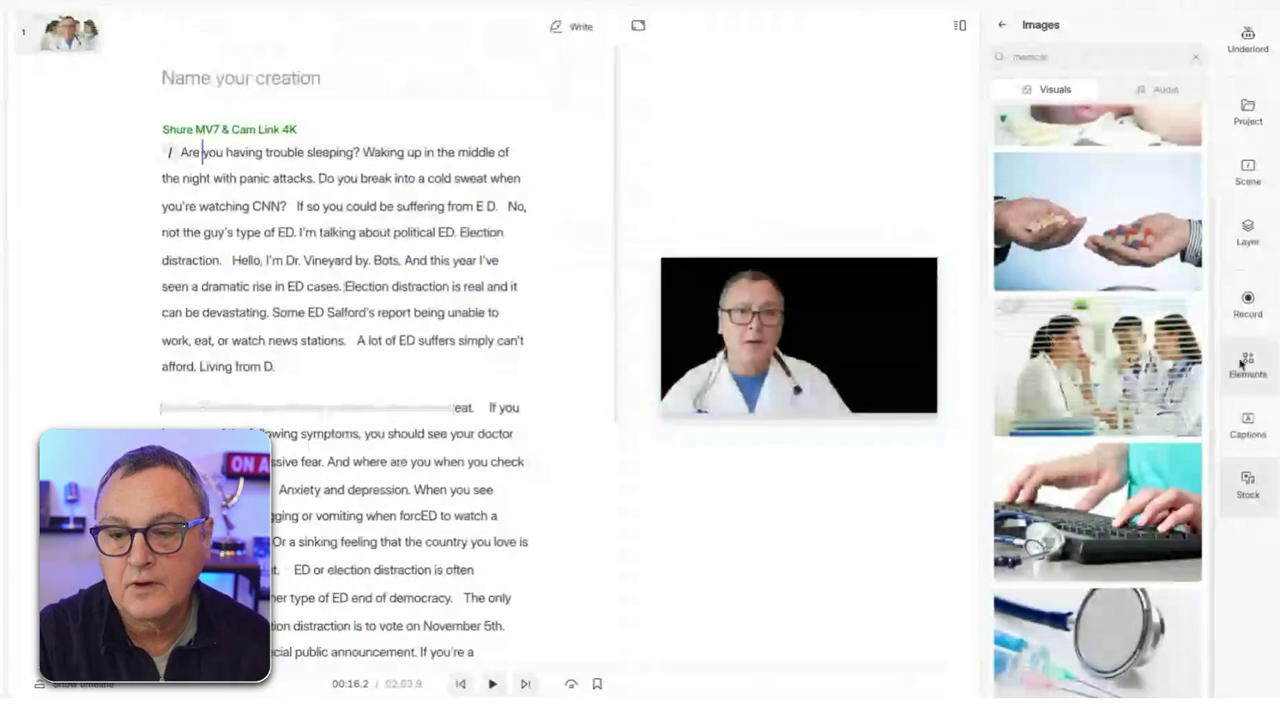
# Step: Add a blue scene background and move the doctor video slightly right
pyautogui.click(1248, 240)
pyautogui.click(1247, 175)
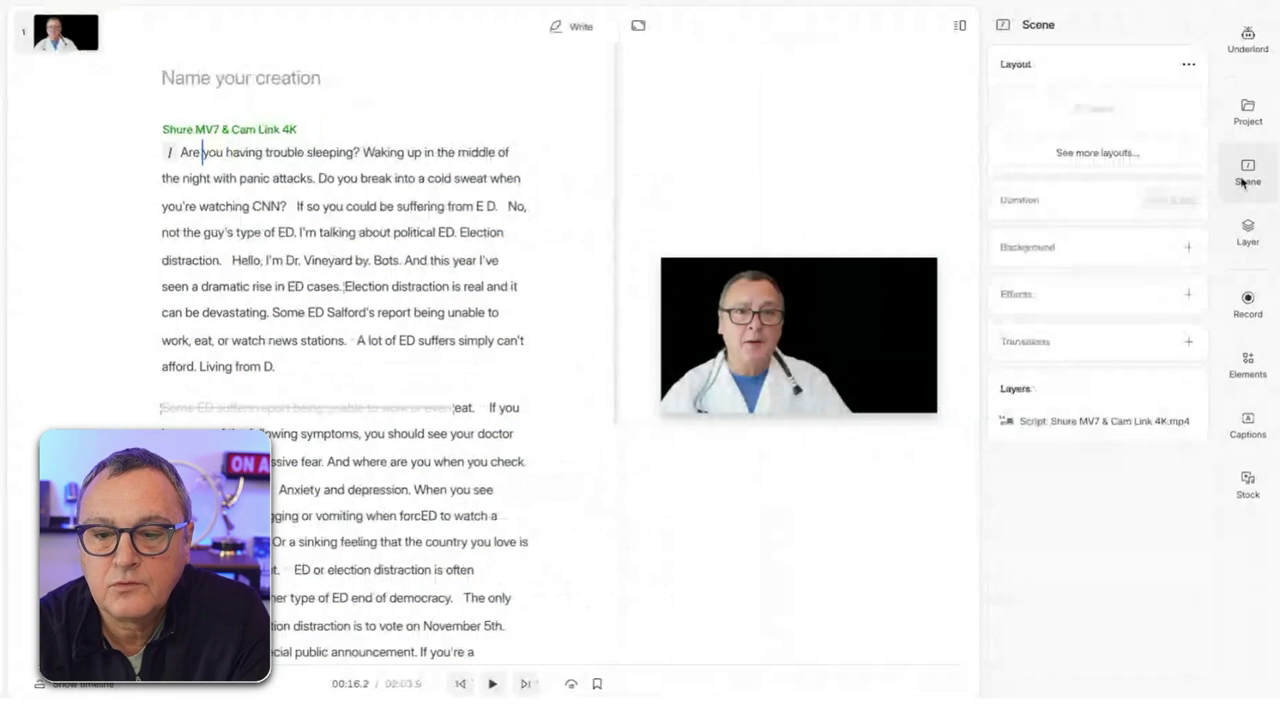
pyautogui.click(1188, 247)
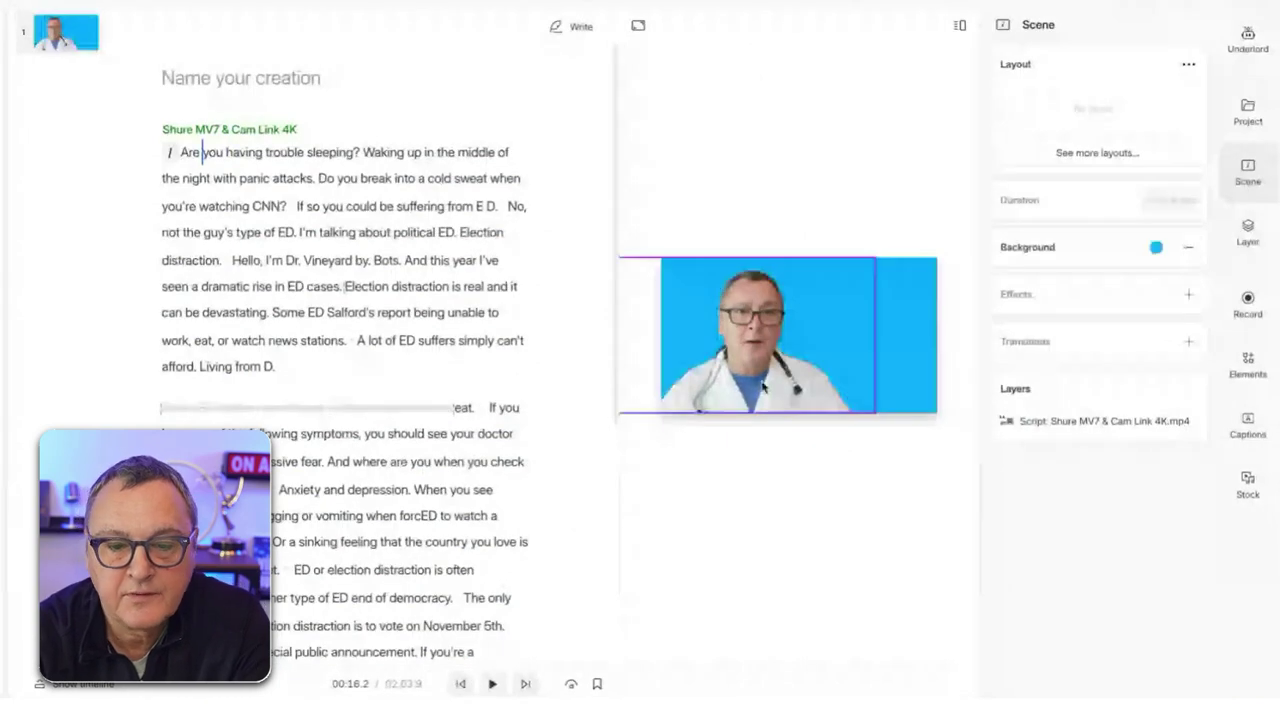
pyautogui.moveTo(770, 382)
pyautogui.mouseDown()
pyautogui.moveTo(818, 382)
pyautogui.moveTo(792, 382)
pyautogui.mouseUp()
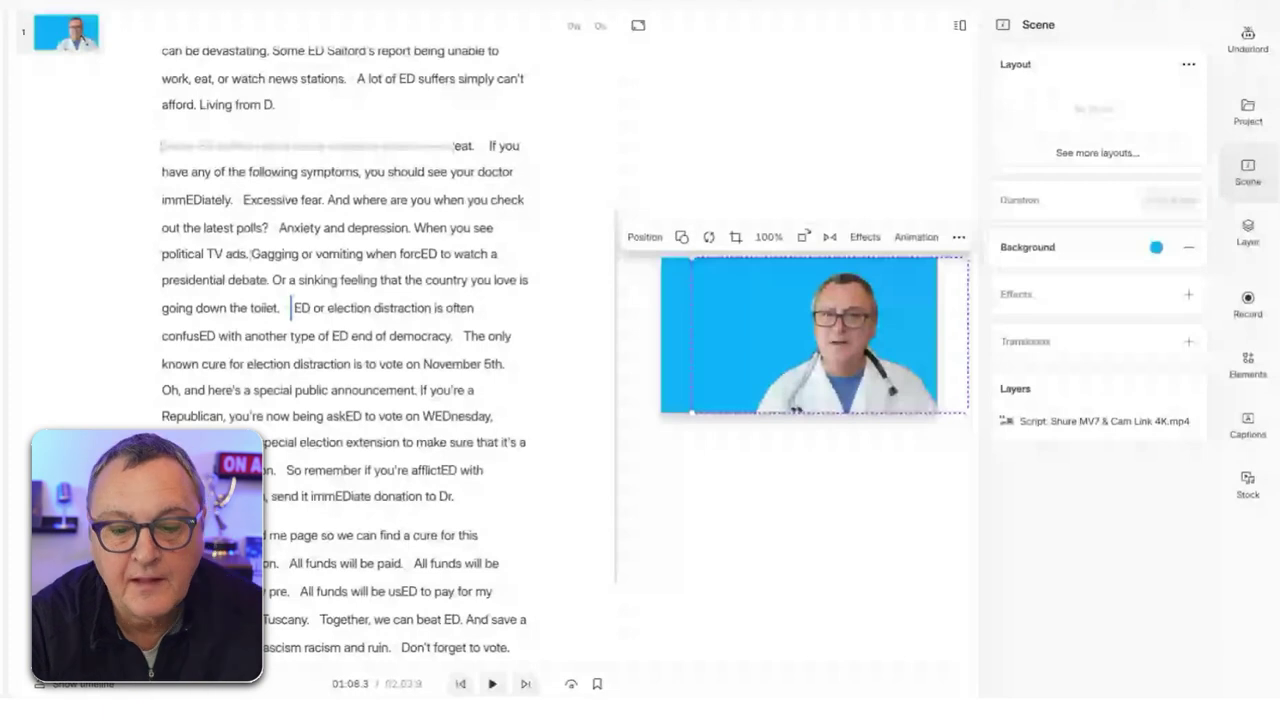
# Step: Show the timeline and insert scene breaks before 'Anxiety and depression' and 'ED or election distraction'
pyautogui.hotkey('ctrl', 'shift', 't')
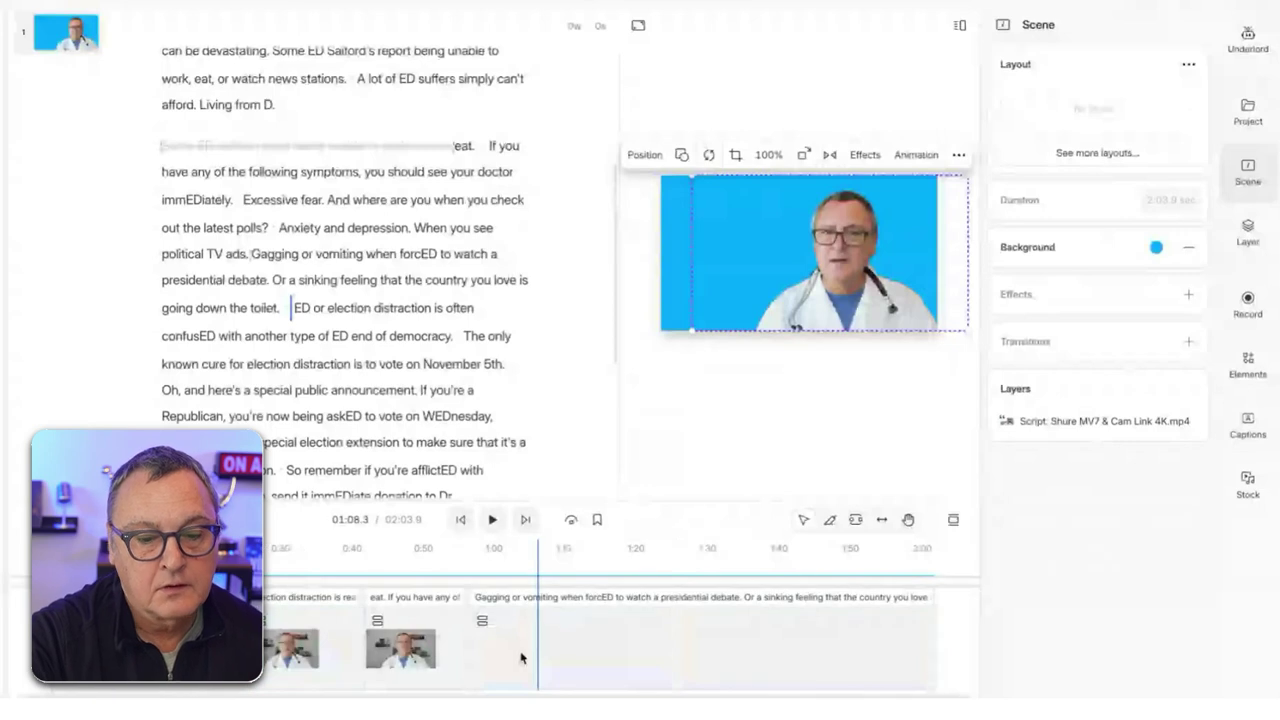
pyautogui.click(292, 308)
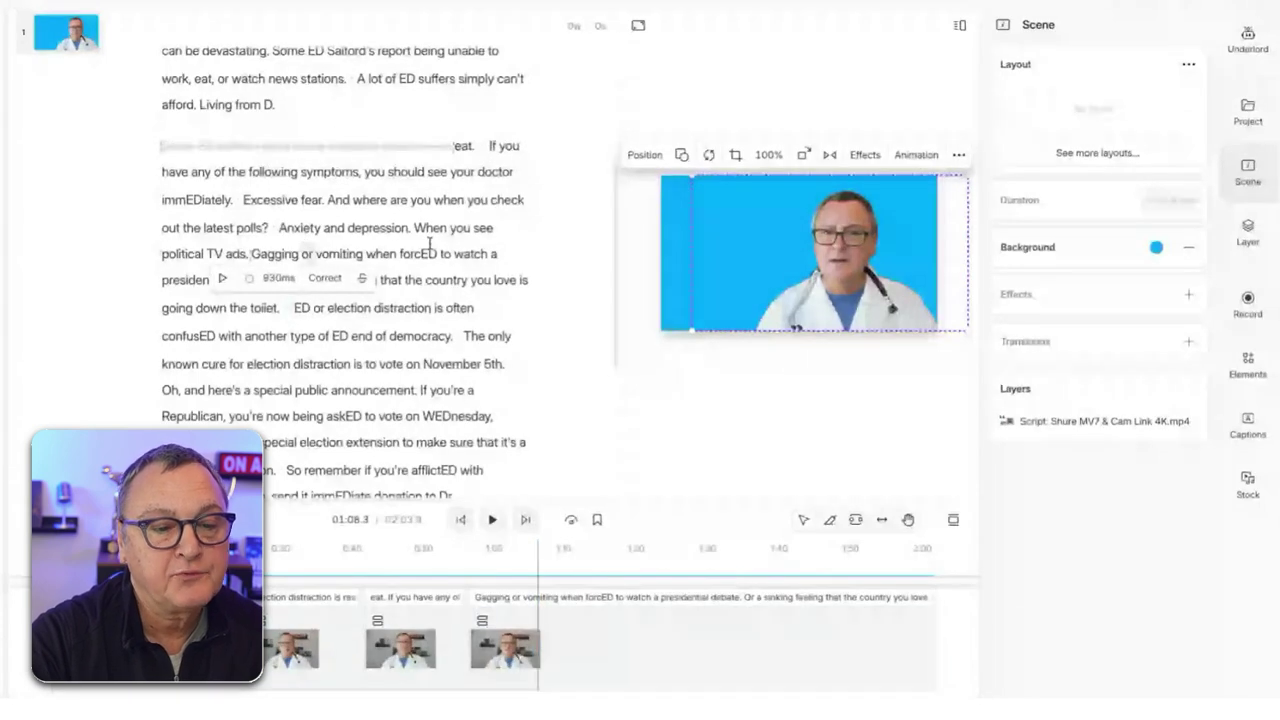
pyautogui.click(280, 228)
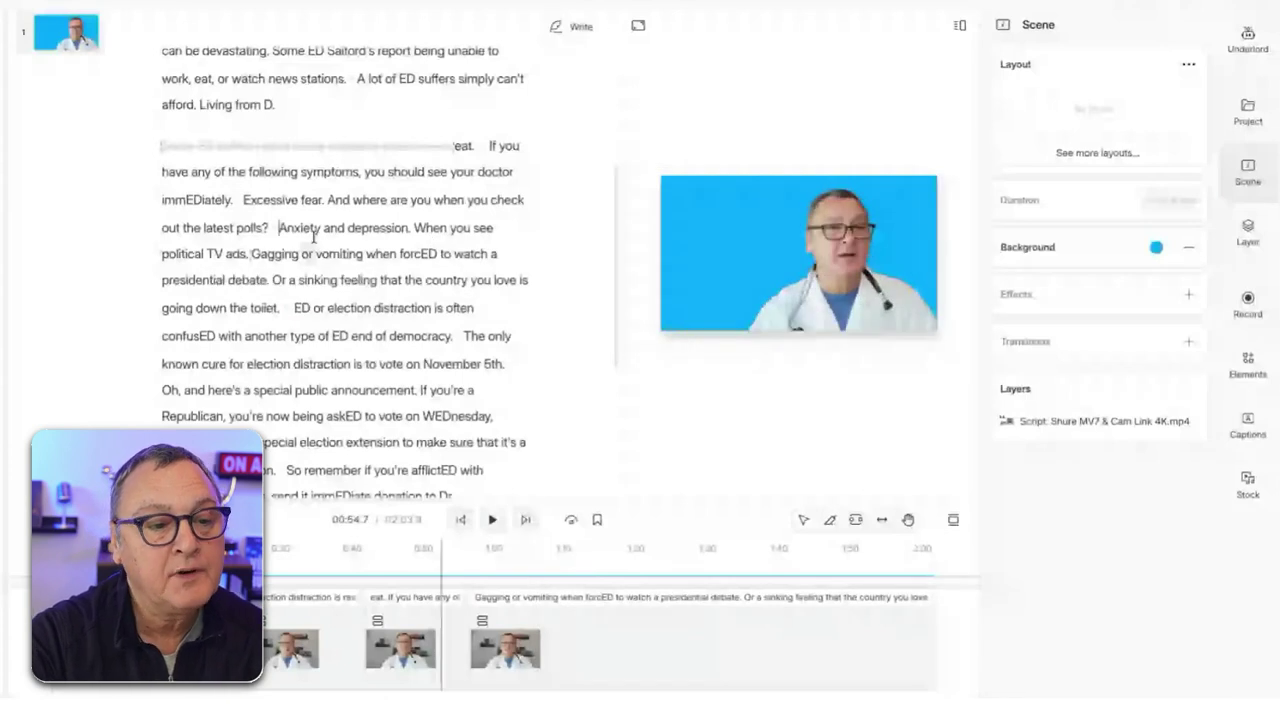
pyautogui.press('/')
pyautogui.write('/')
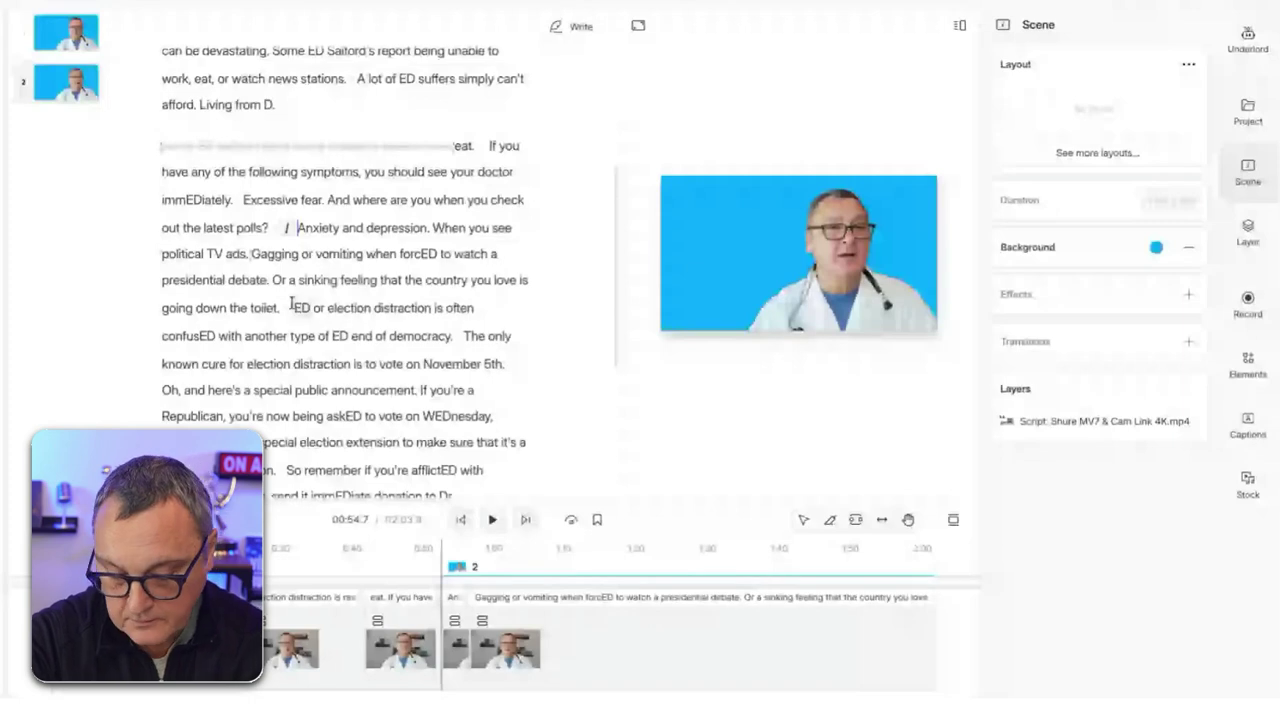
pyautogui.press('Escape')
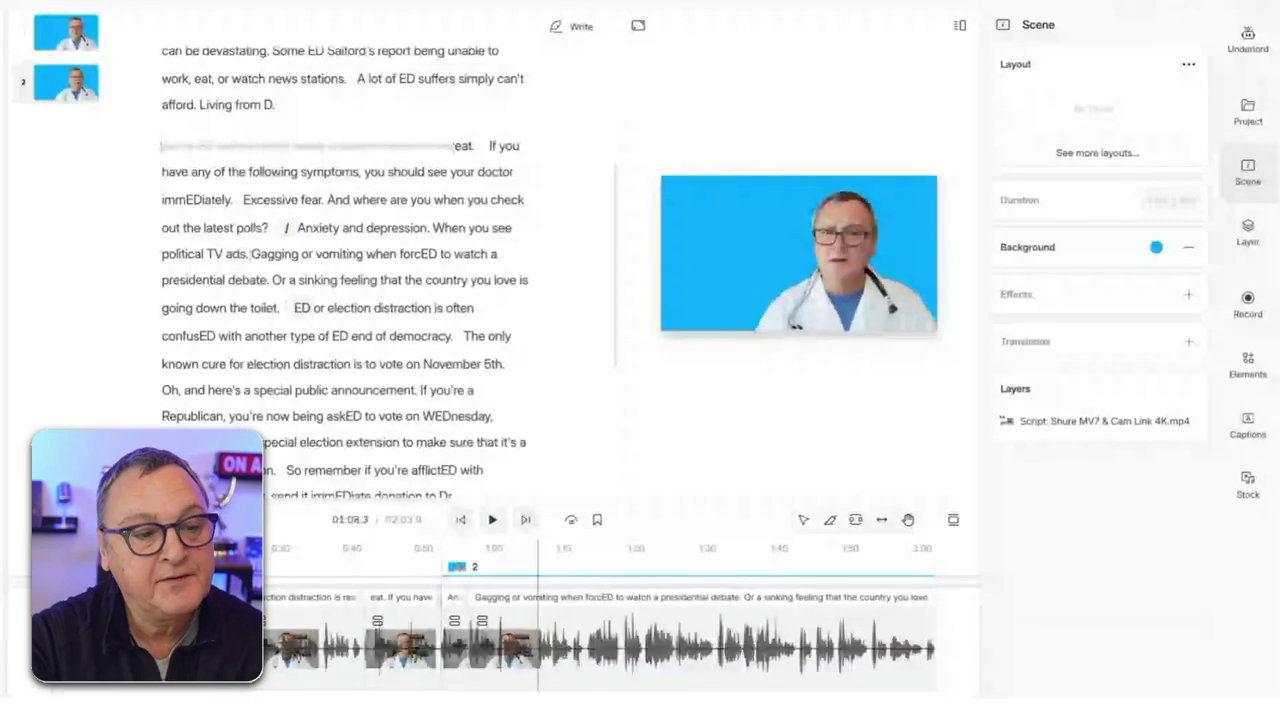
pyautogui.click(307, 305)
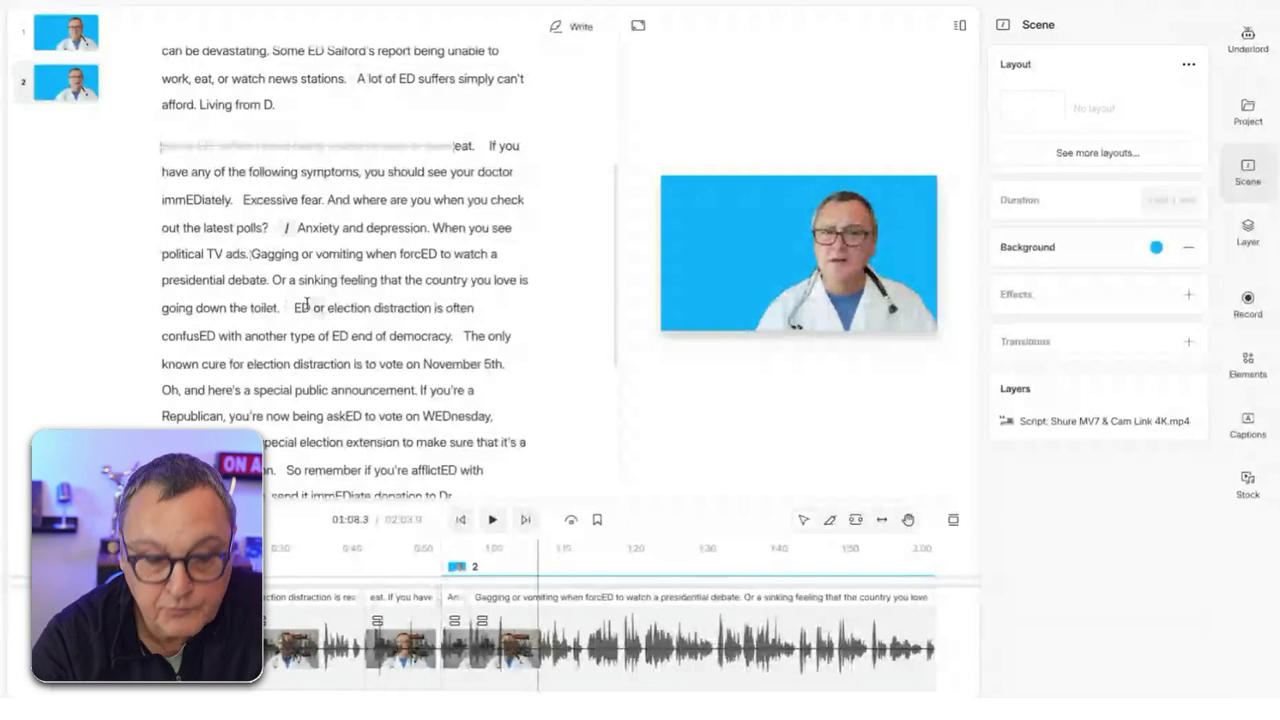
pyautogui.write('/')
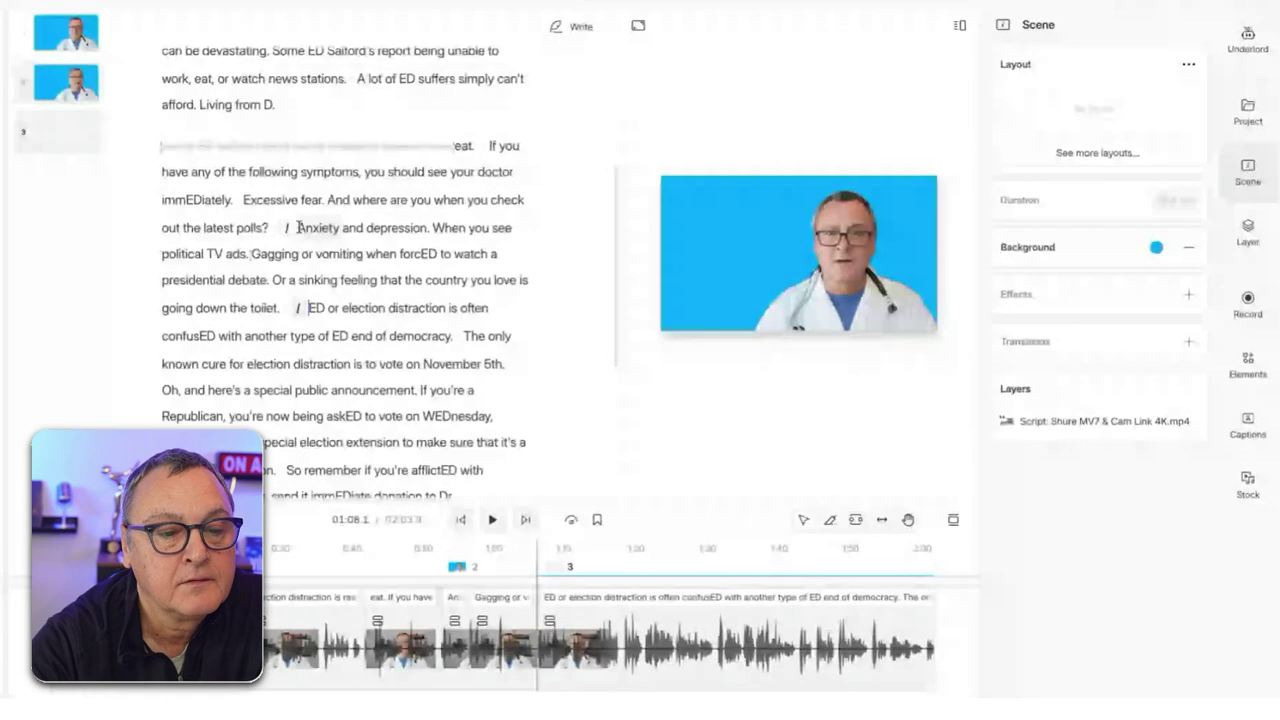
pyautogui.moveTo(297, 227); pyautogui.dragTo(281, 310)
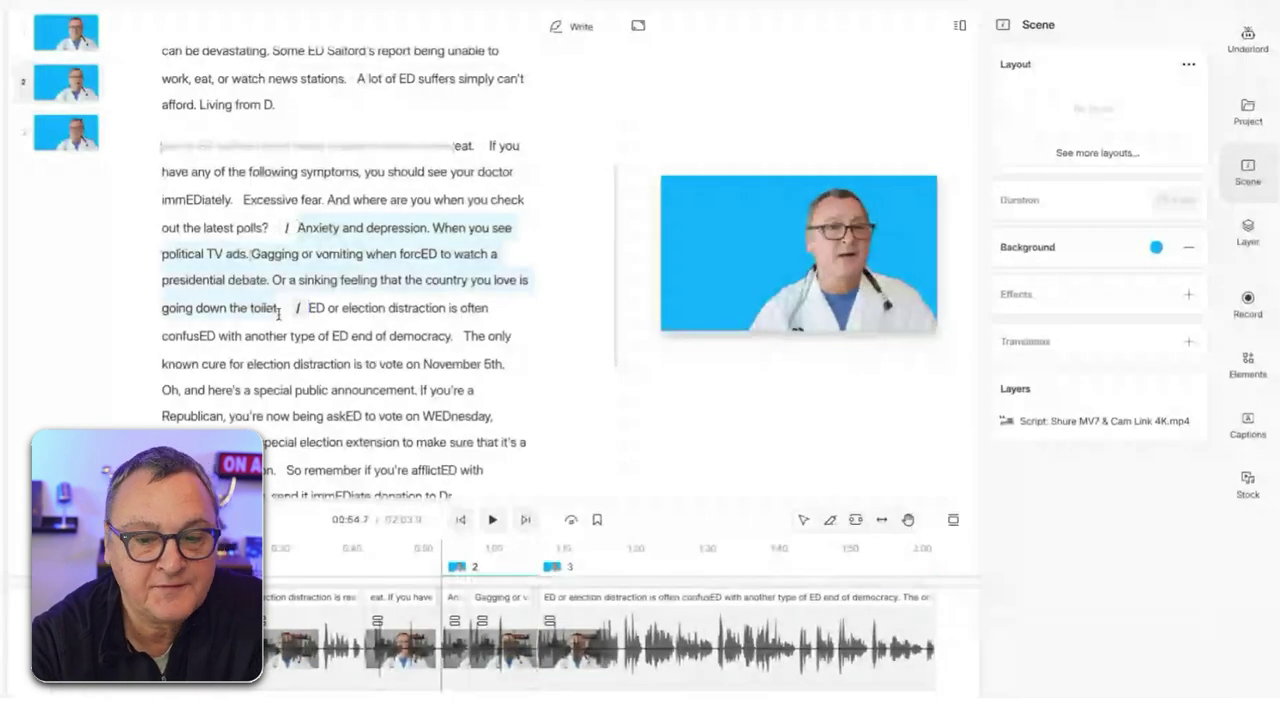
# Step: Drag the penguin-doctor GIPHY GIF from stock into scene 2, shrink it, and place it top-left
pyautogui.click(1255, 497)
pyautogui.write('medical')
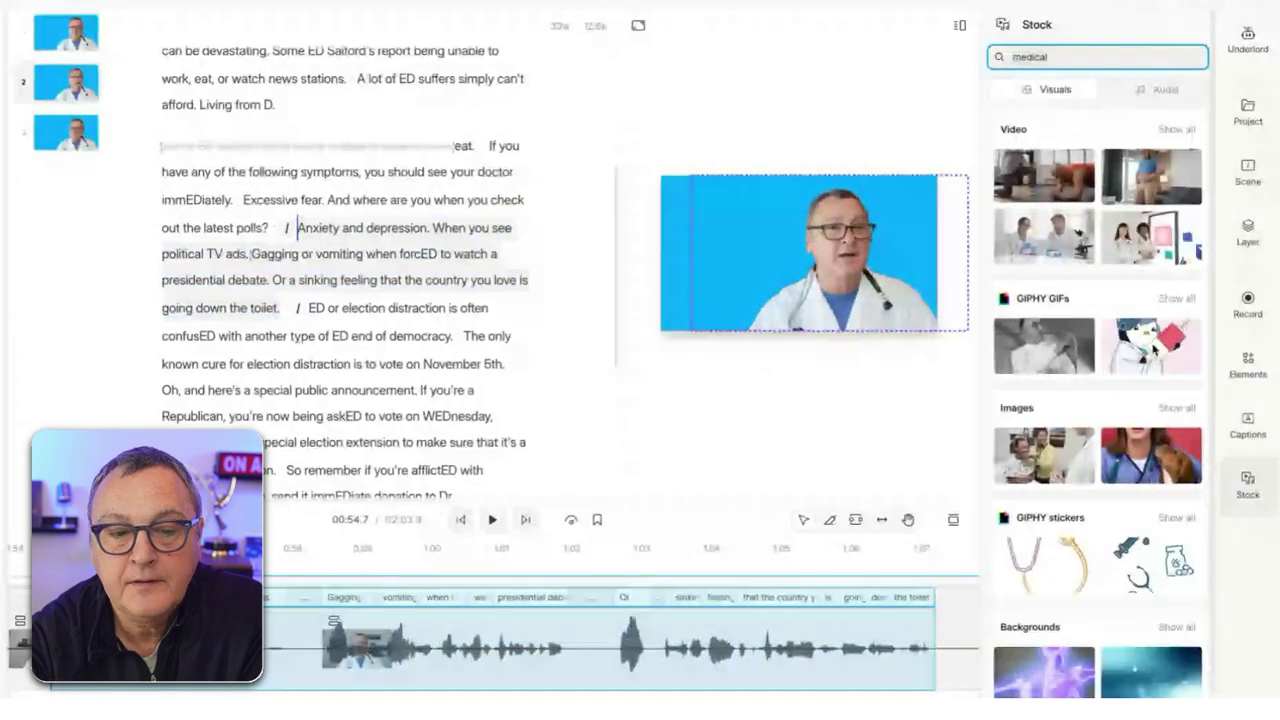
pyautogui.moveTo(1150, 345)
pyautogui.mouseDown()
pyautogui.moveTo(490, 256)
pyautogui.moveTo(917, 276)
pyautogui.moveTo(400, 250)
pyautogui.mouseUp()
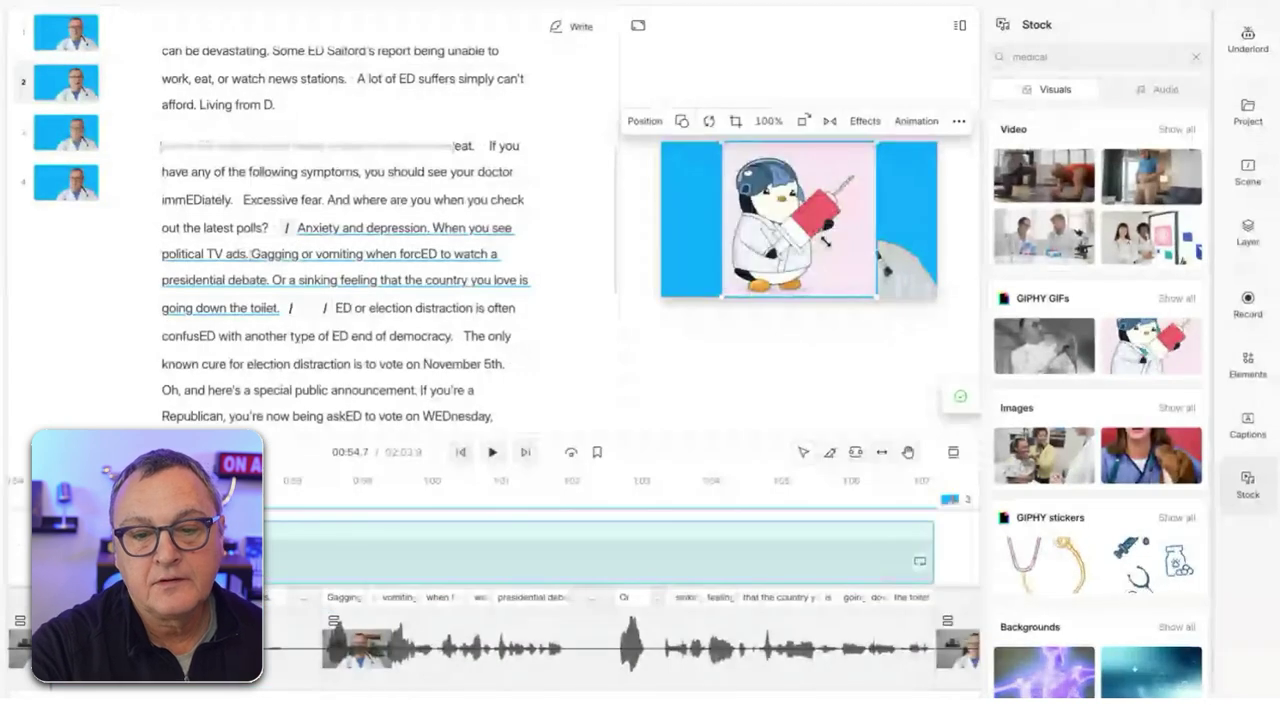
pyautogui.moveTo(823, 240); pyautogui.dragTo(808, 228)
pyautogui.moveTo(765, 190); pyautogui.dragTo(745, 195)
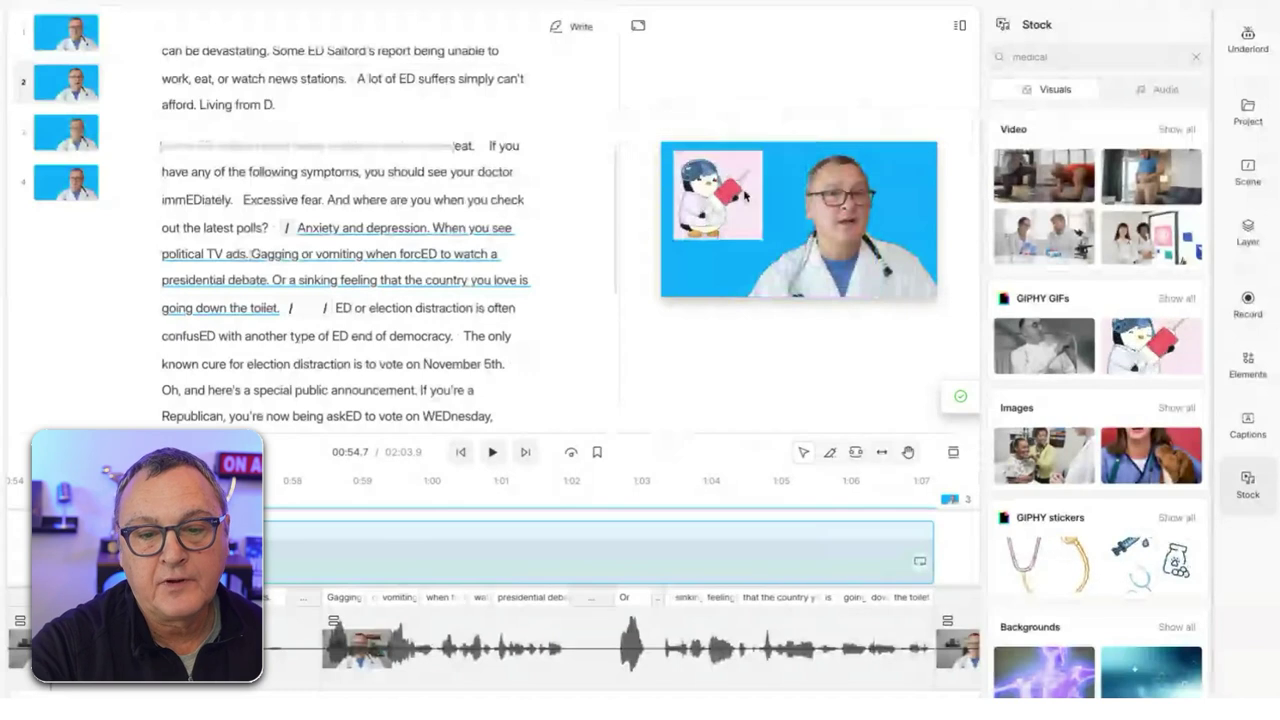
pyautogui.click(717, 200)
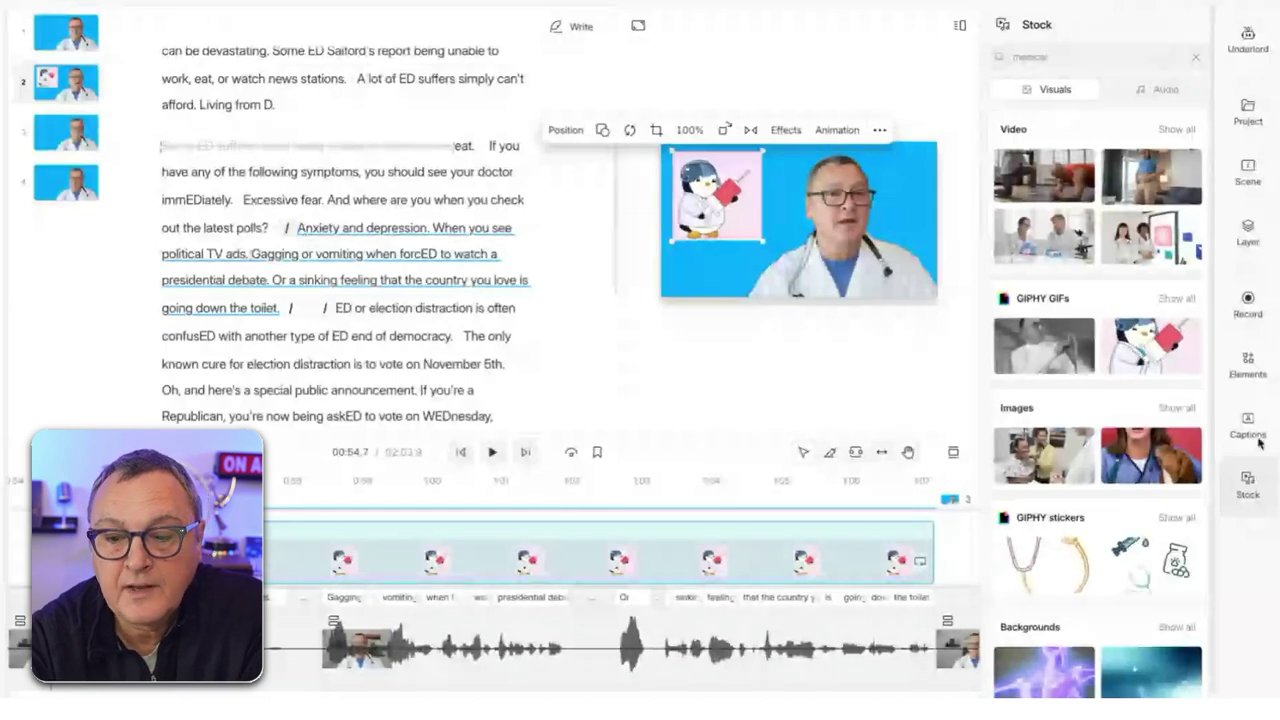
# Step: Add a Subtitle text element from Elements, move it bottom-left, then delete it
pyautogui.click(1247, 365)
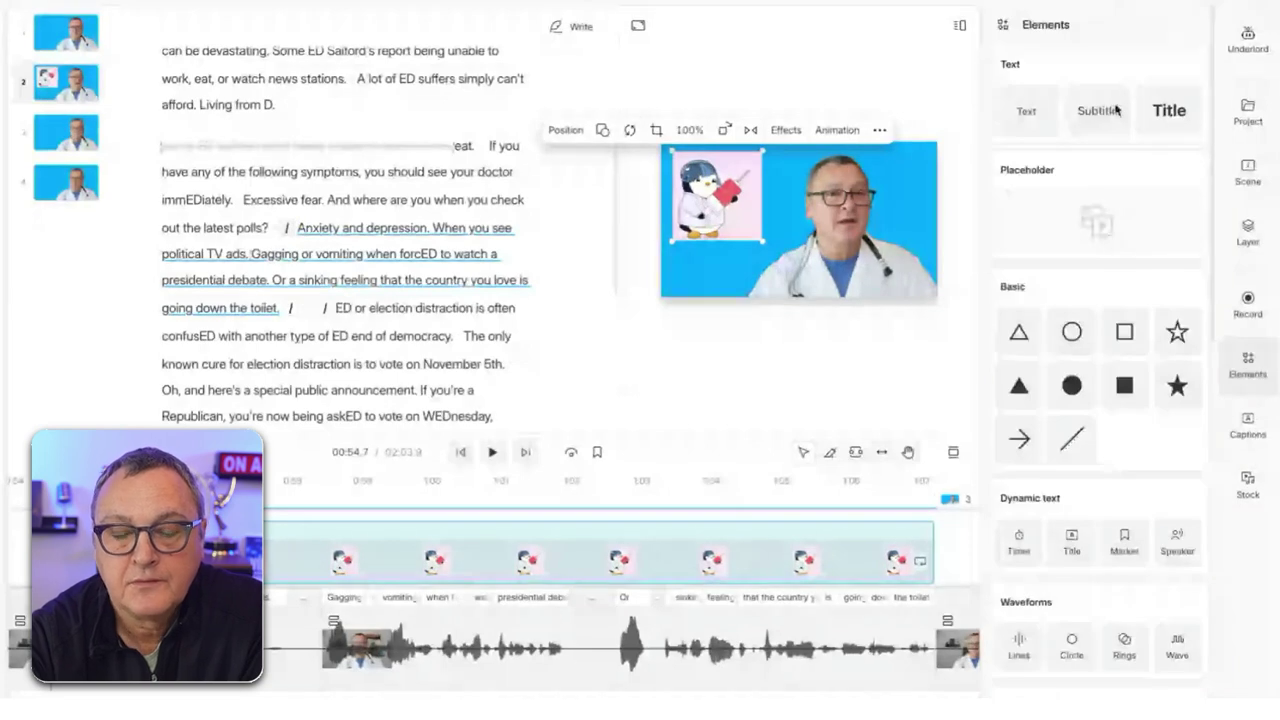
pyautogui.click(1097, 110)
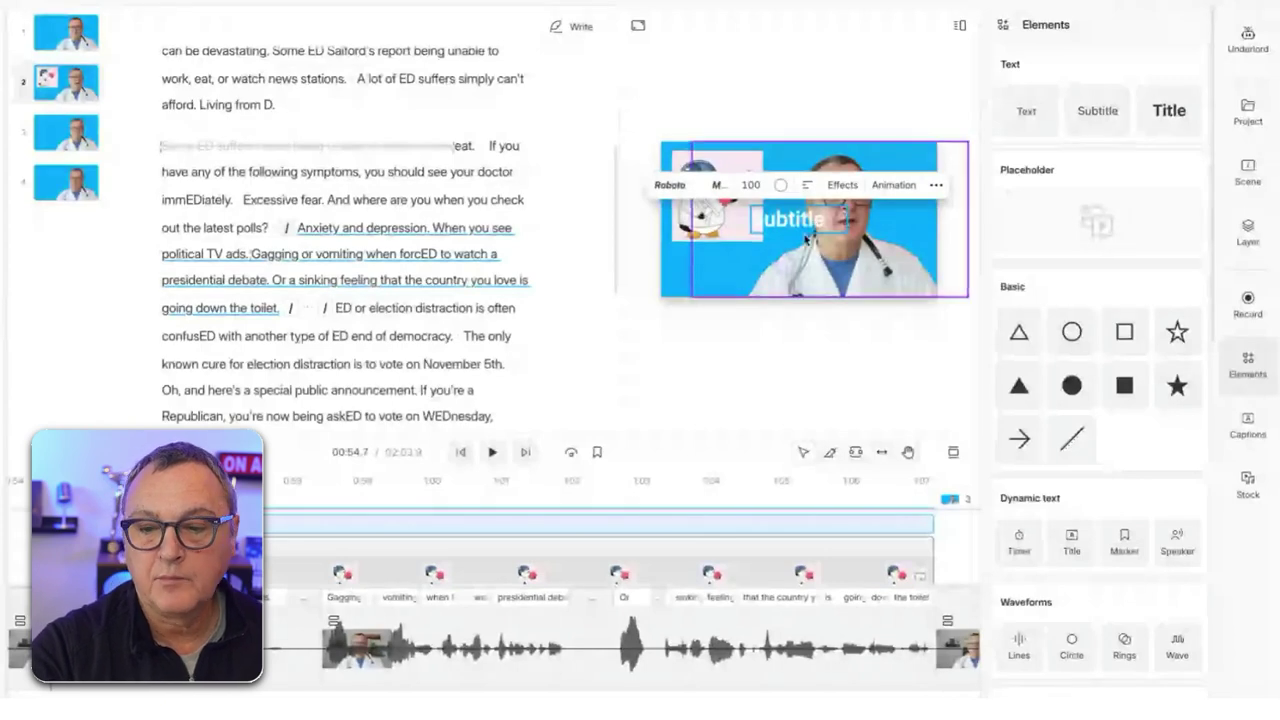
pyautogui.moveTo(805, 225); pyautogui.dragTo(720, 287)
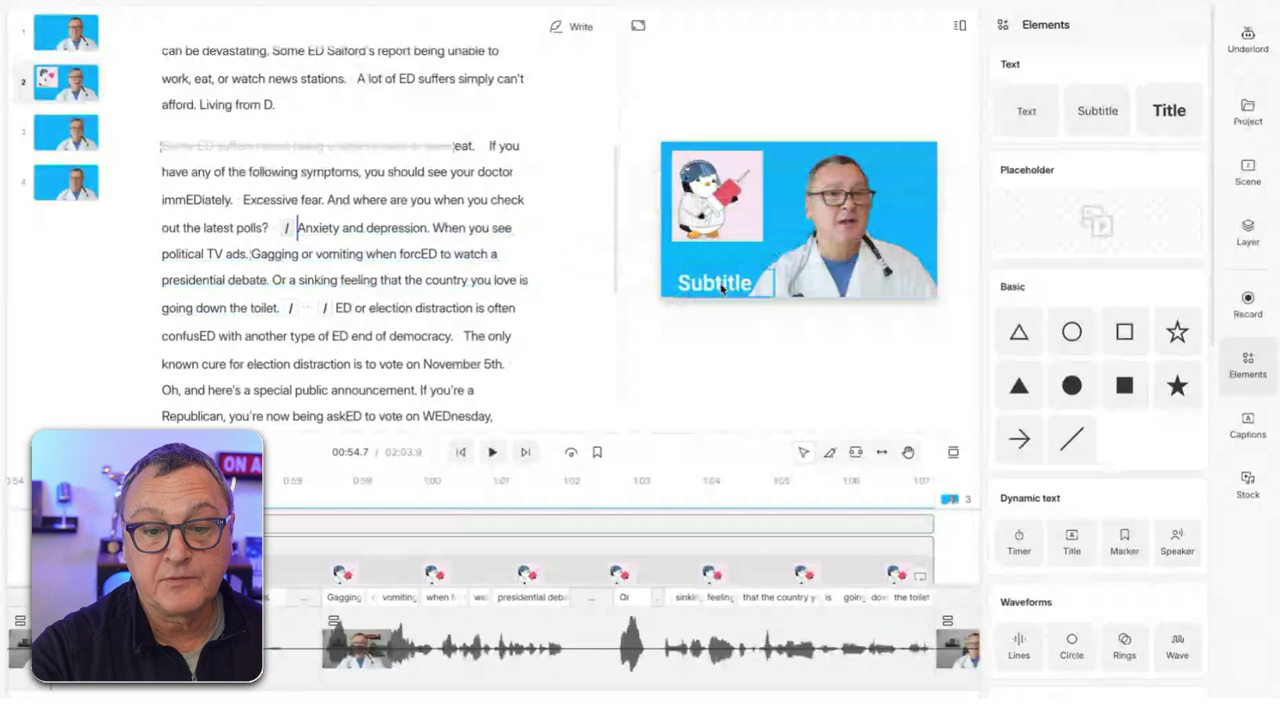
pyautogui.click(841, 250)
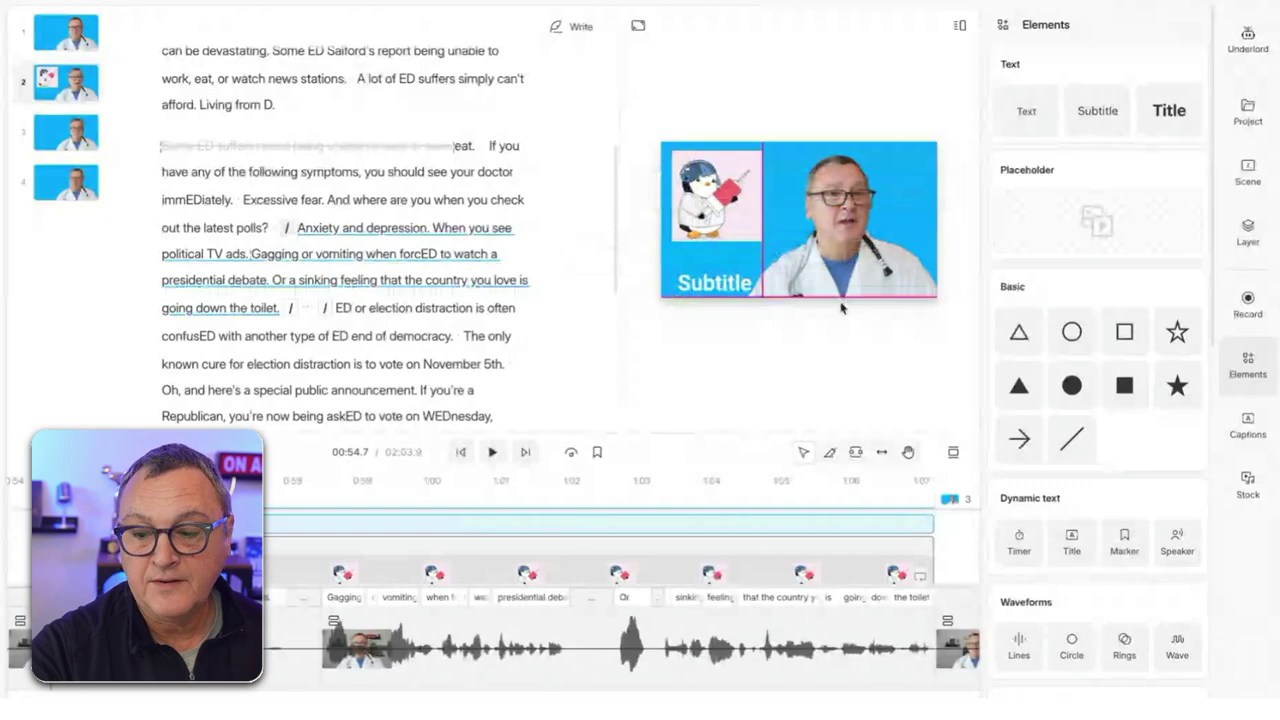
pyautogui.click(715, 283)
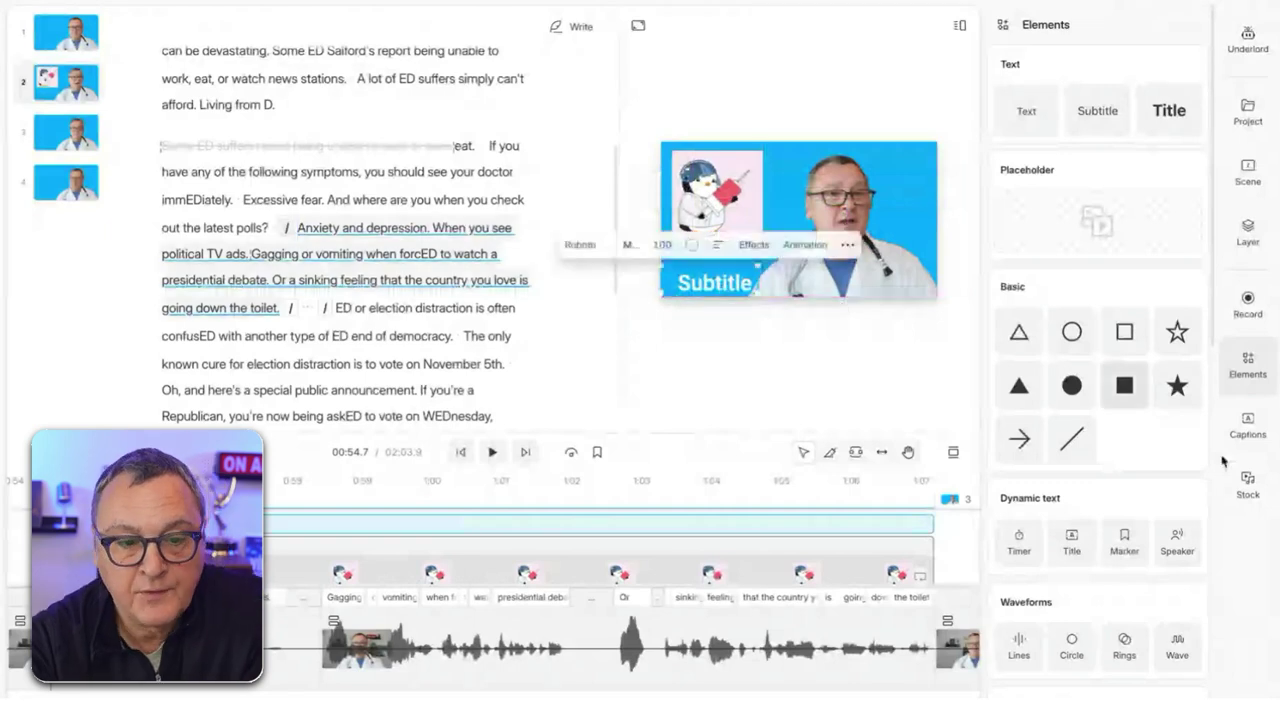
pyautogui.moveTo(735, 283); pyautogui.dragTo(720, 280)
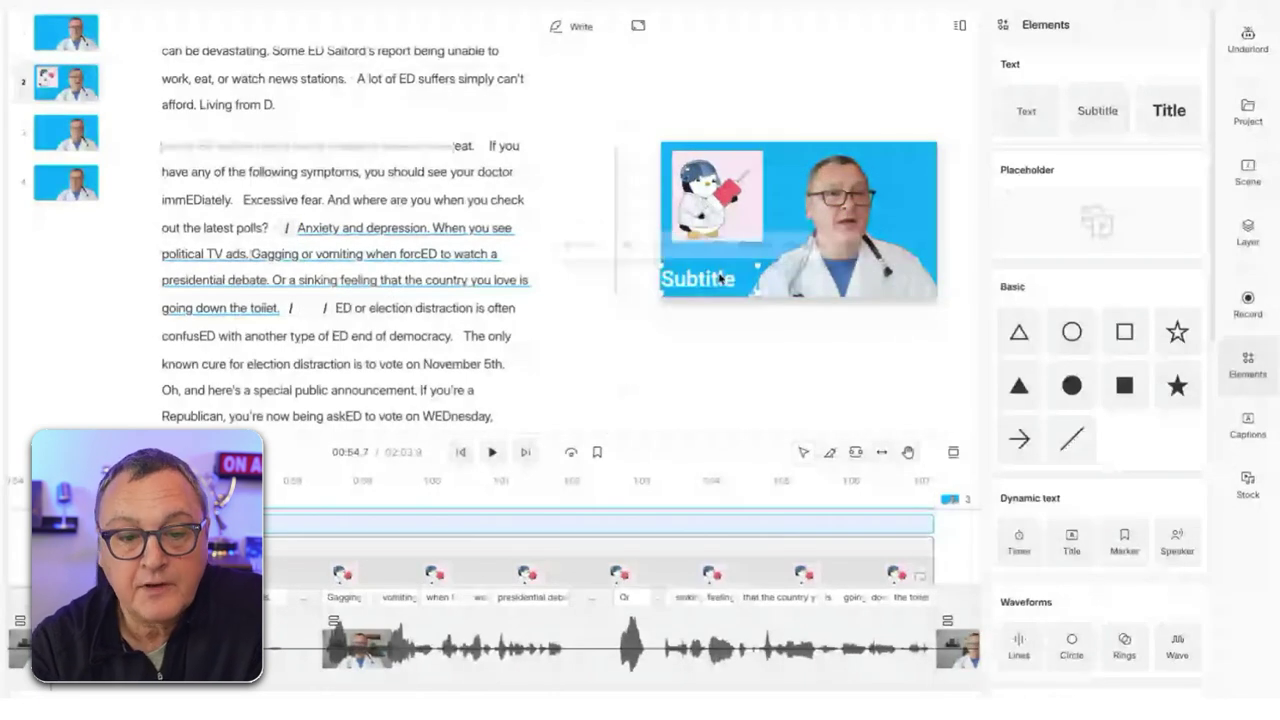
pyautogui.press('Delete')
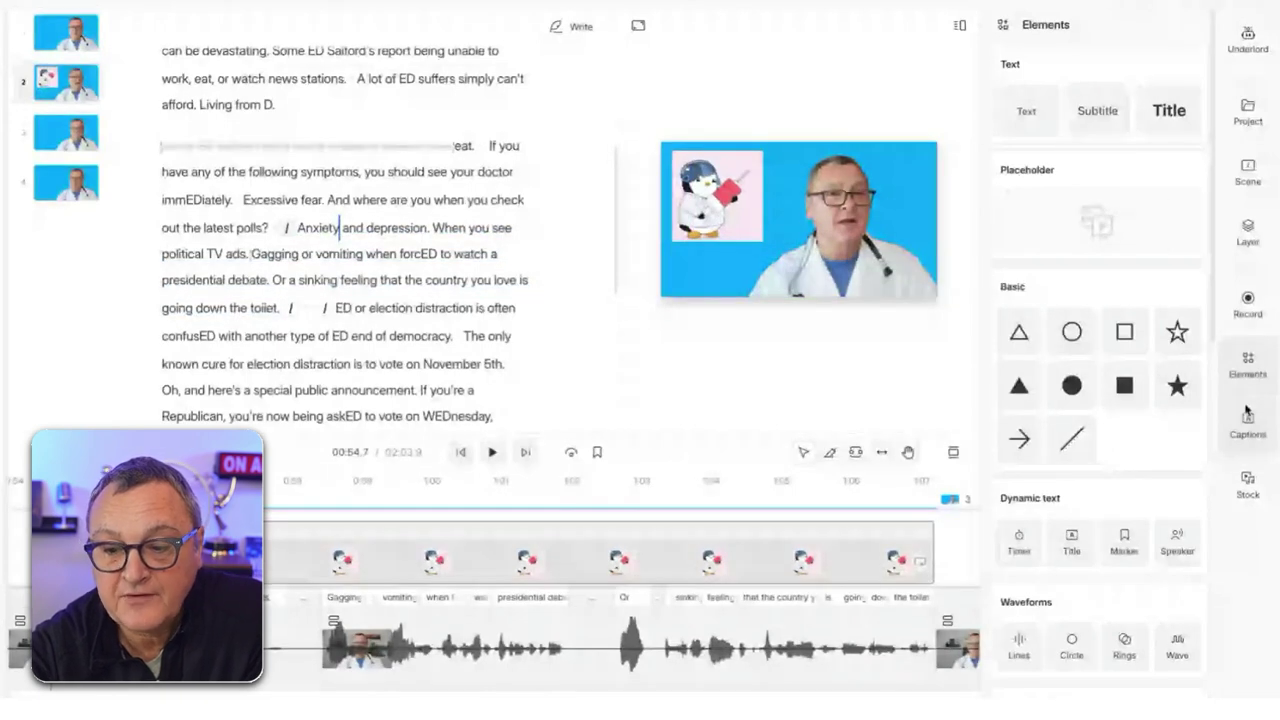
# Step: Apply the yellow-text, black-waveform caption style to all scenes
pyautogui.click(1248, 425)
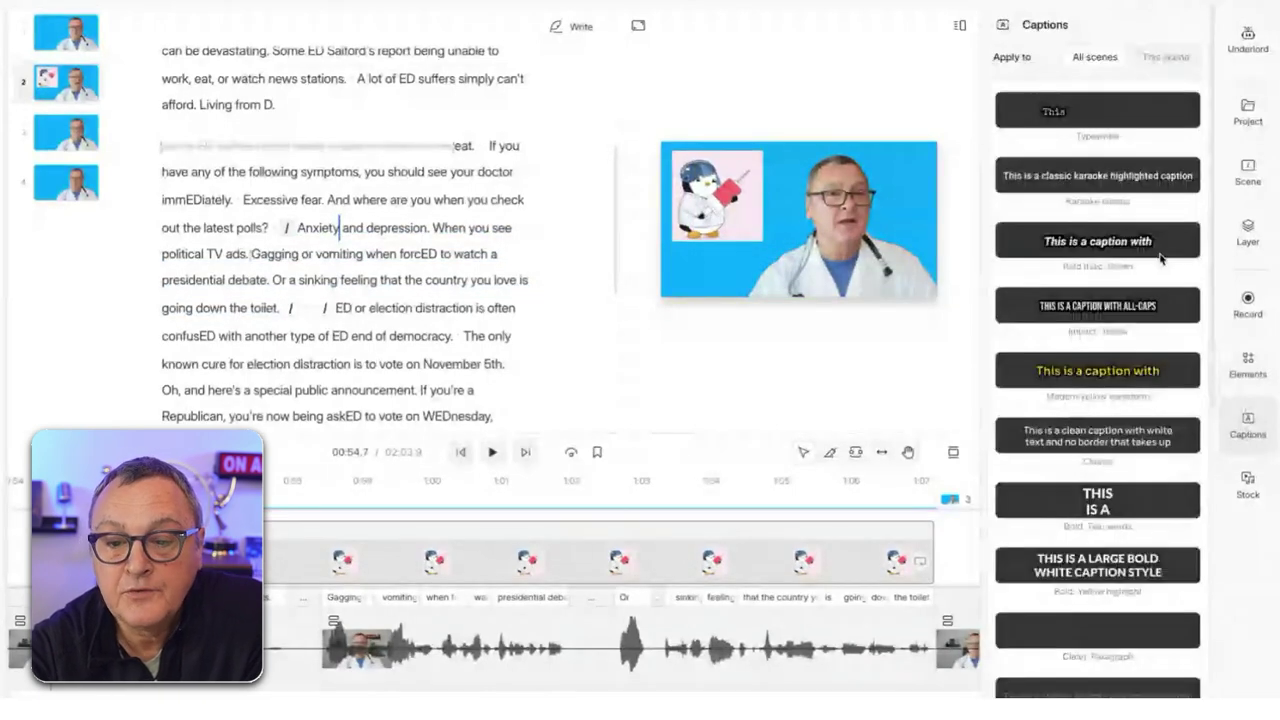
pyautogui.click(1093, 375)
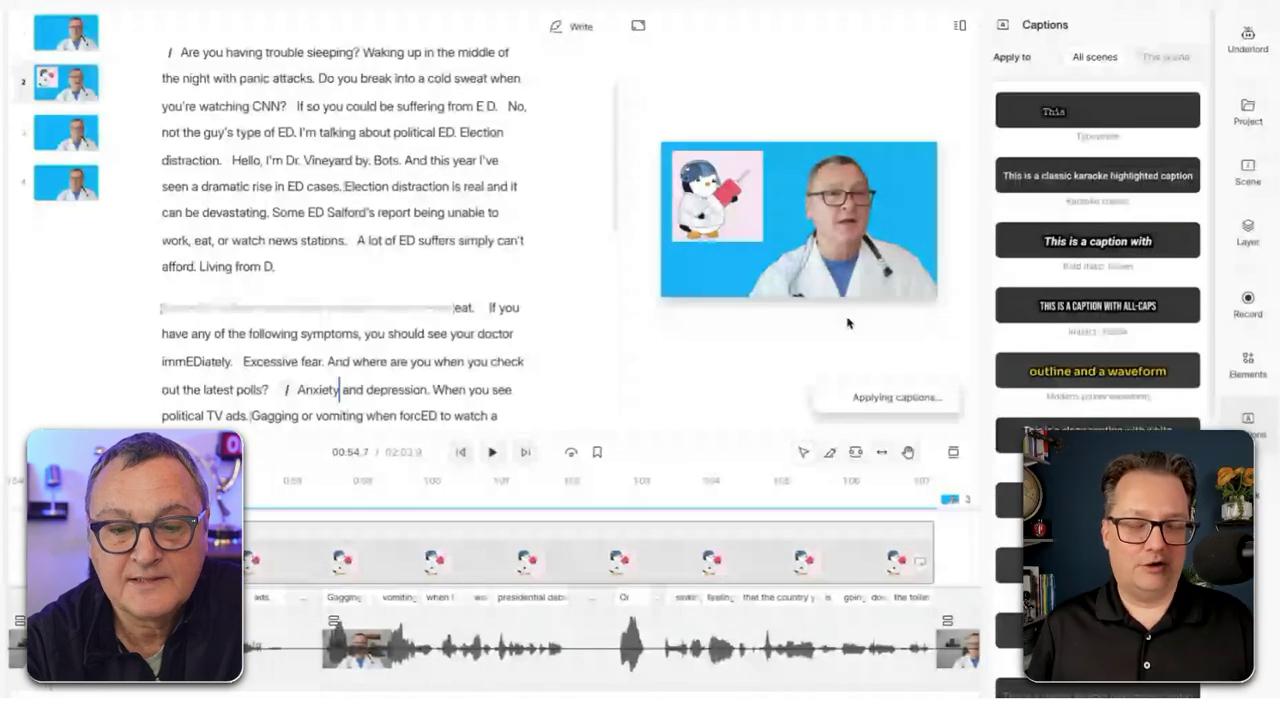
pyautogui.click(828, 265)
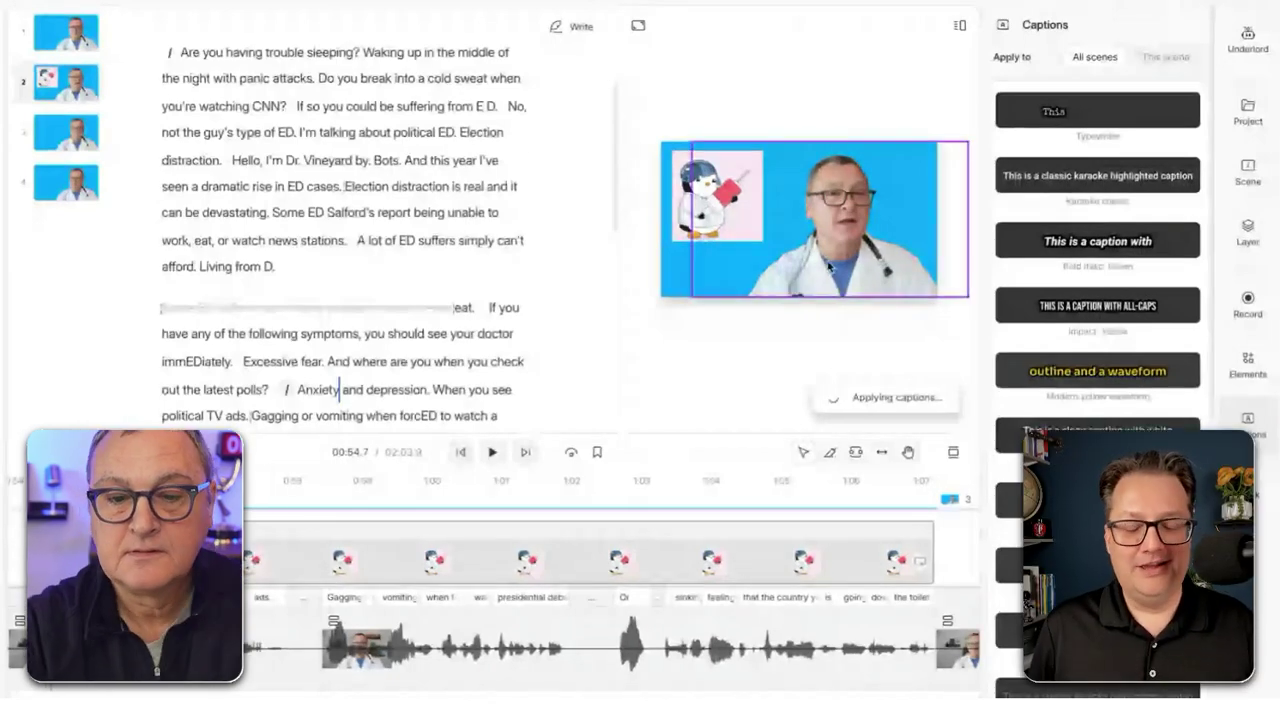
pyautogui.click(879, 374)
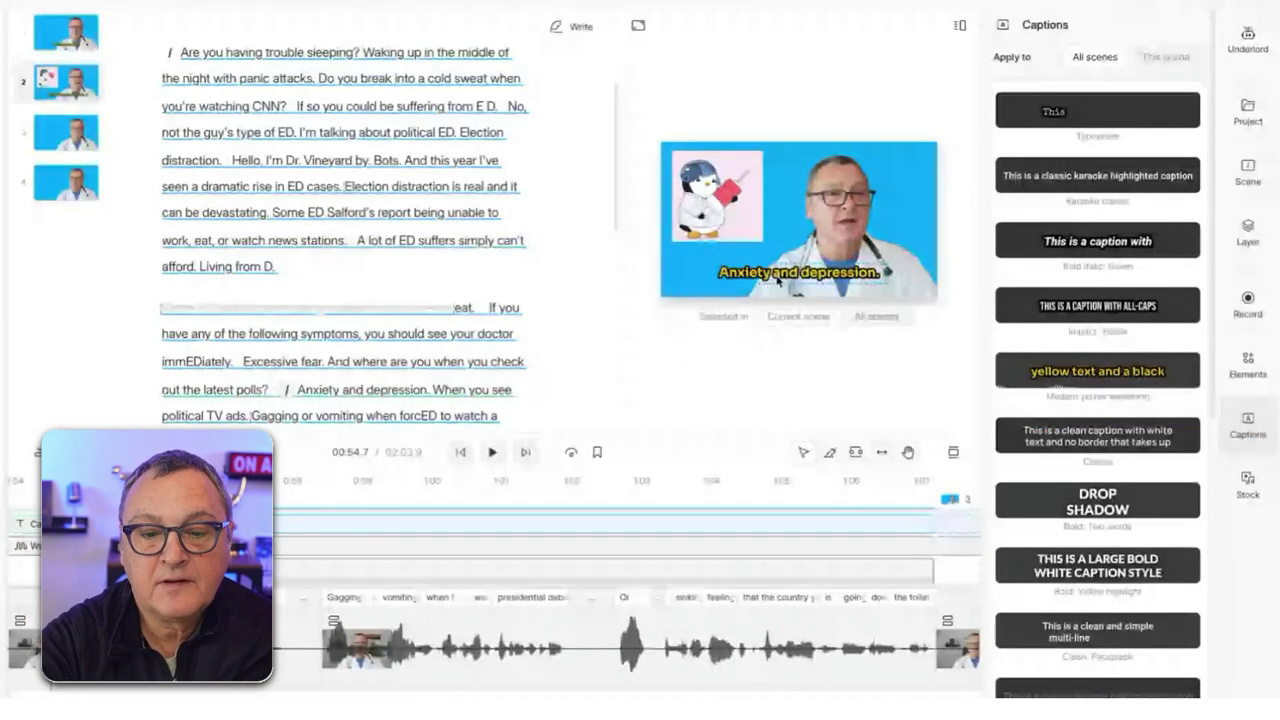
# Step: Set the selected caption's custom colour to red
pyautogui.click(779, 275)
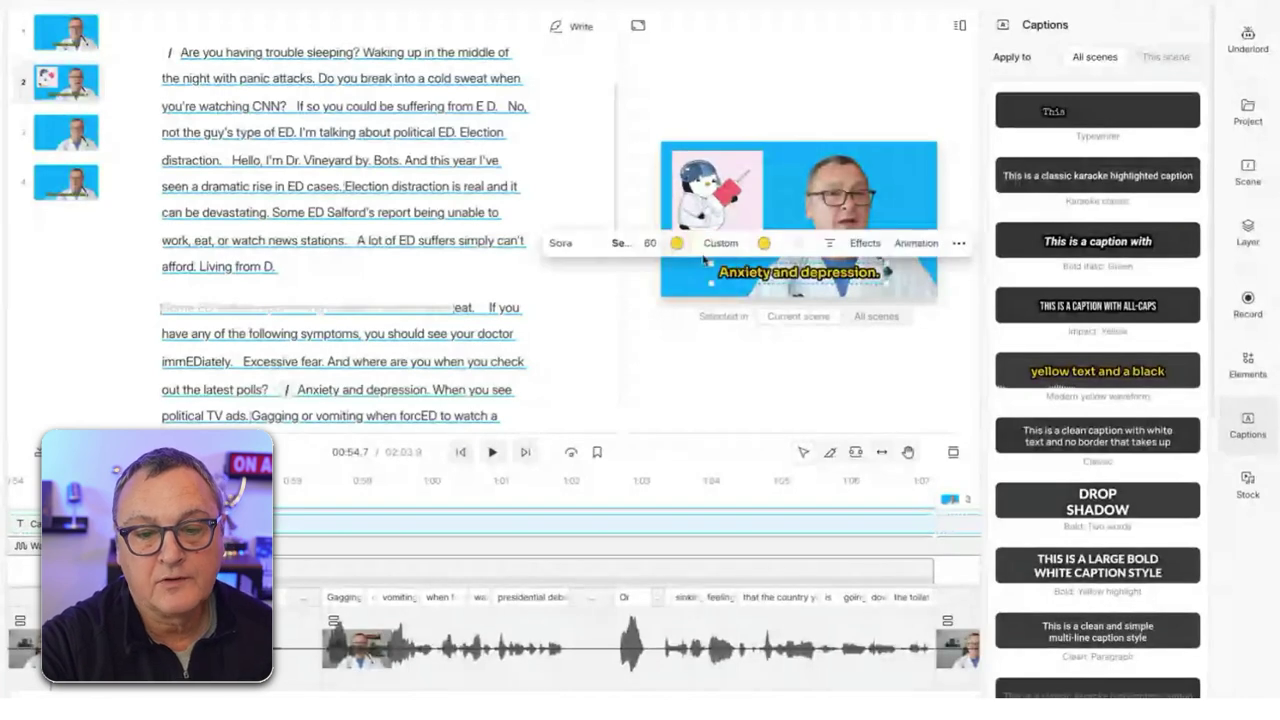
pyautogui.click(763, 244)
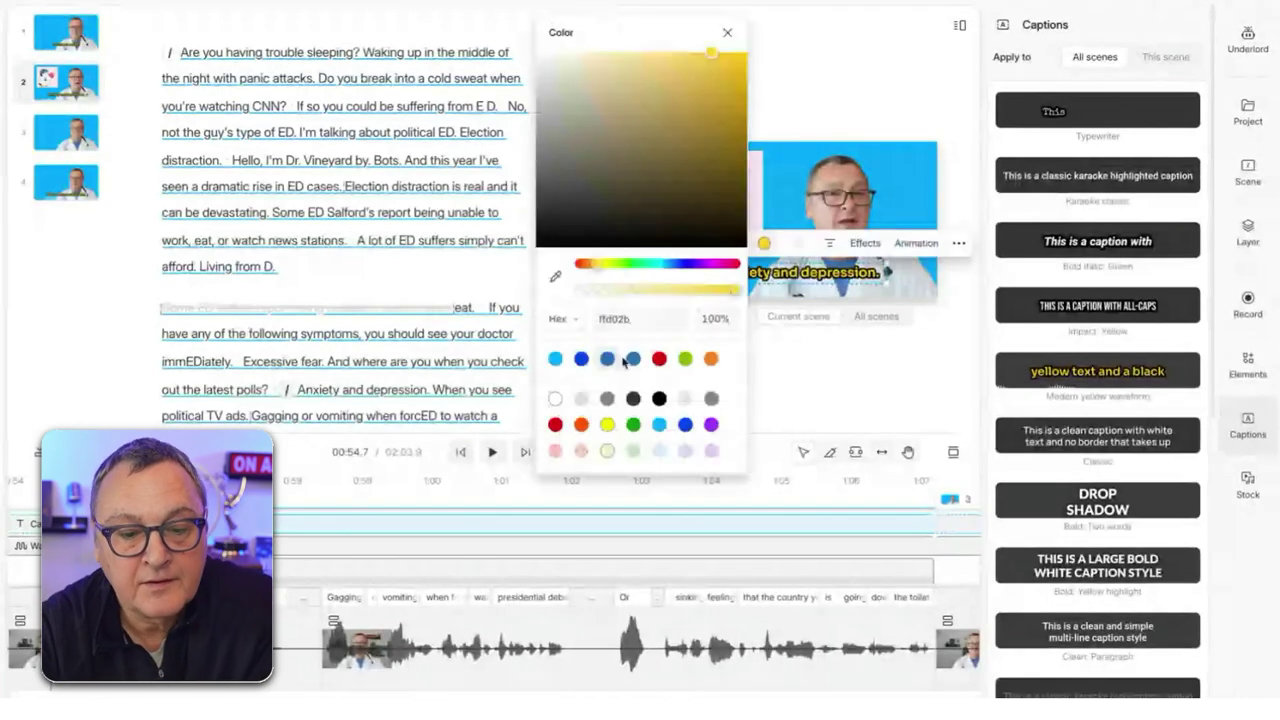
pyautogui.click(658, 359)
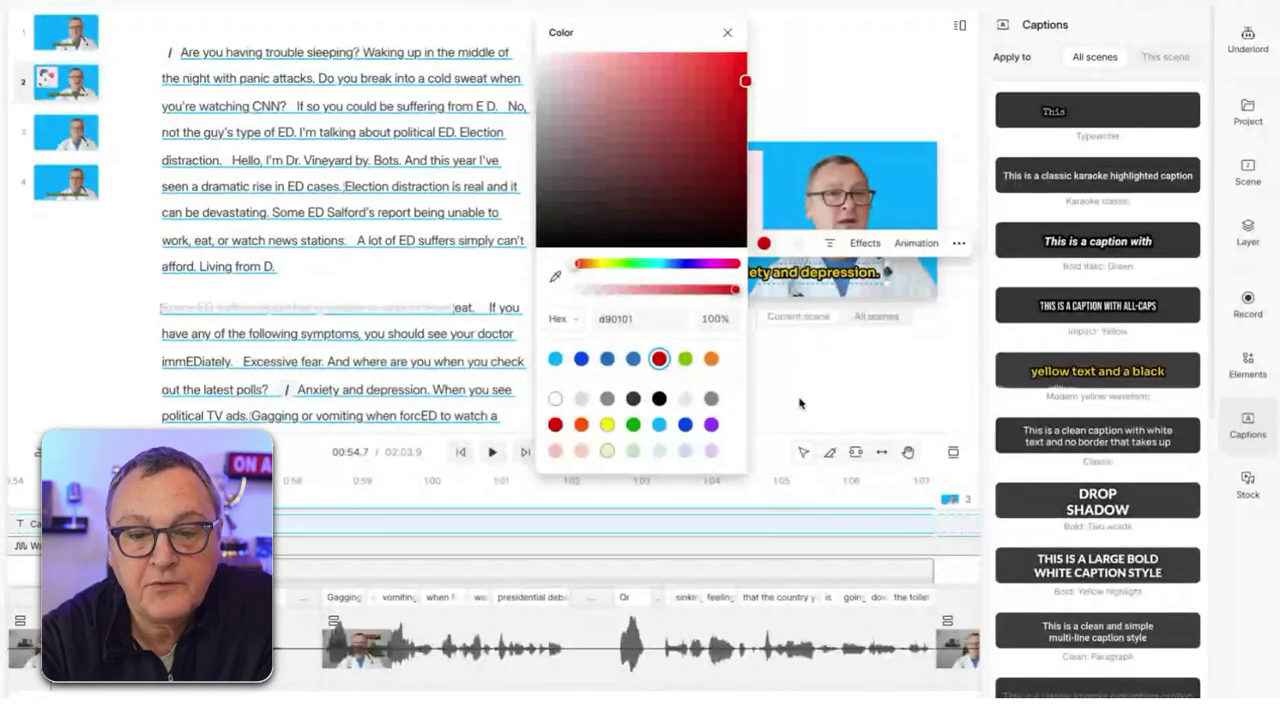
pyautogui.click(727, 33)
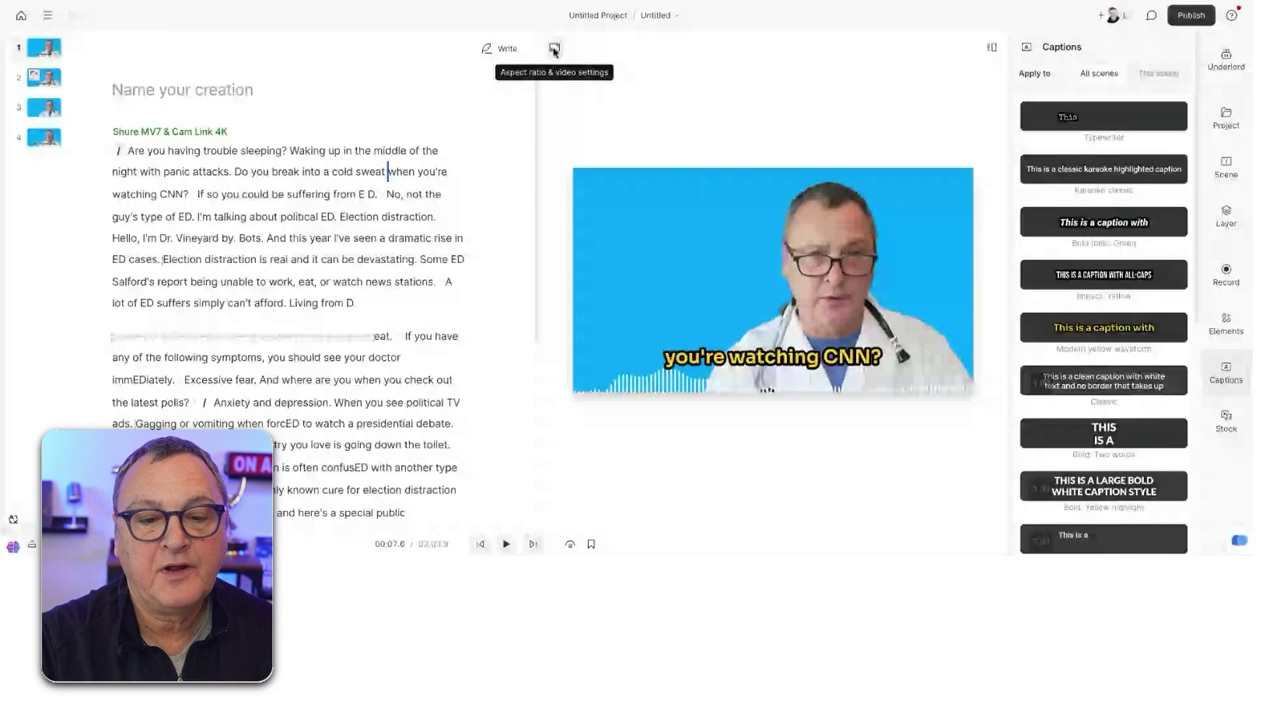
# Step: Switch the video to a square frame and move the caption lower, just above the waveform
pyautogui.click(555, 50)
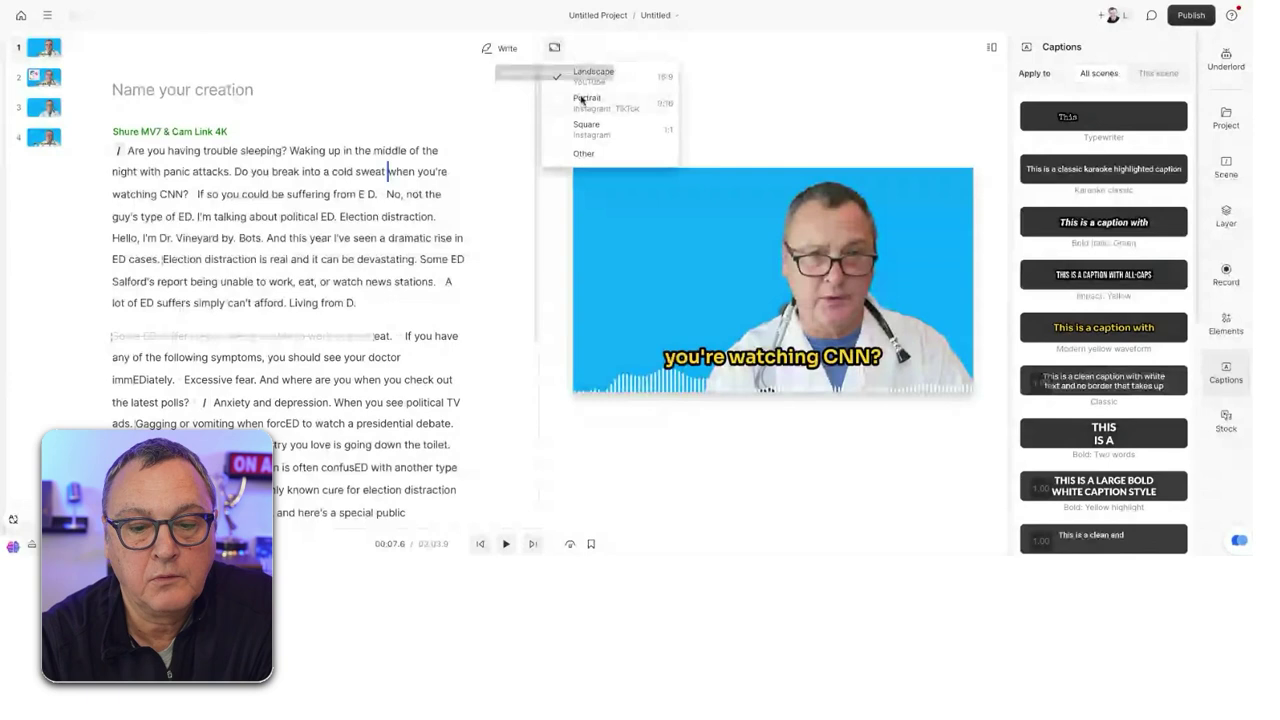
pyautogui.click(580, 99)
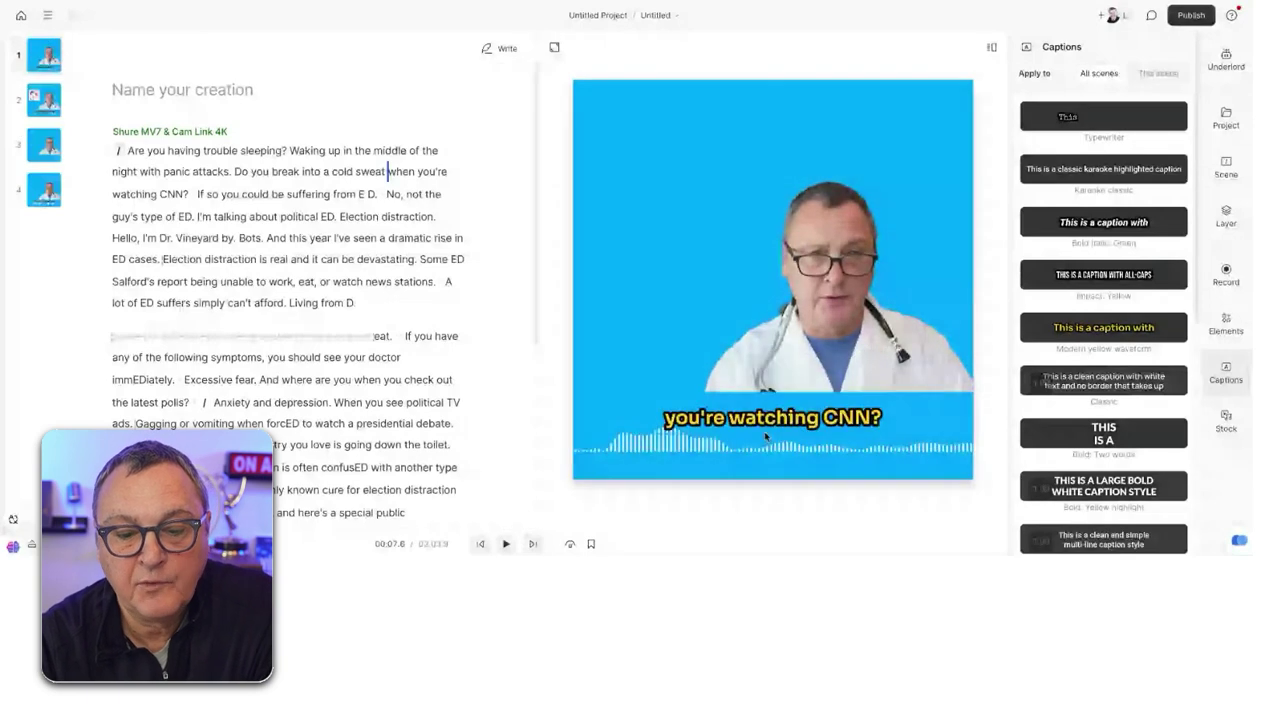
pyautogui.click(768, 420)
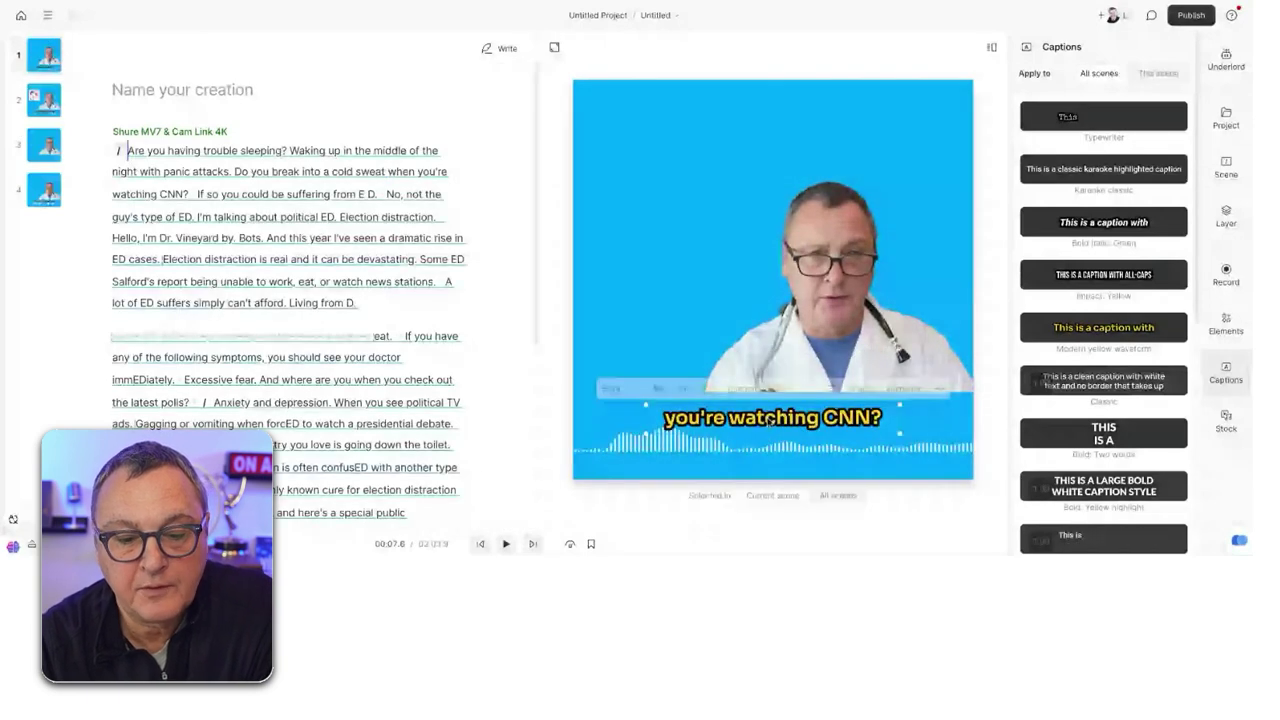
pyautogui.moveTo(768, 420); pyautogui.dragTo(768, 405)
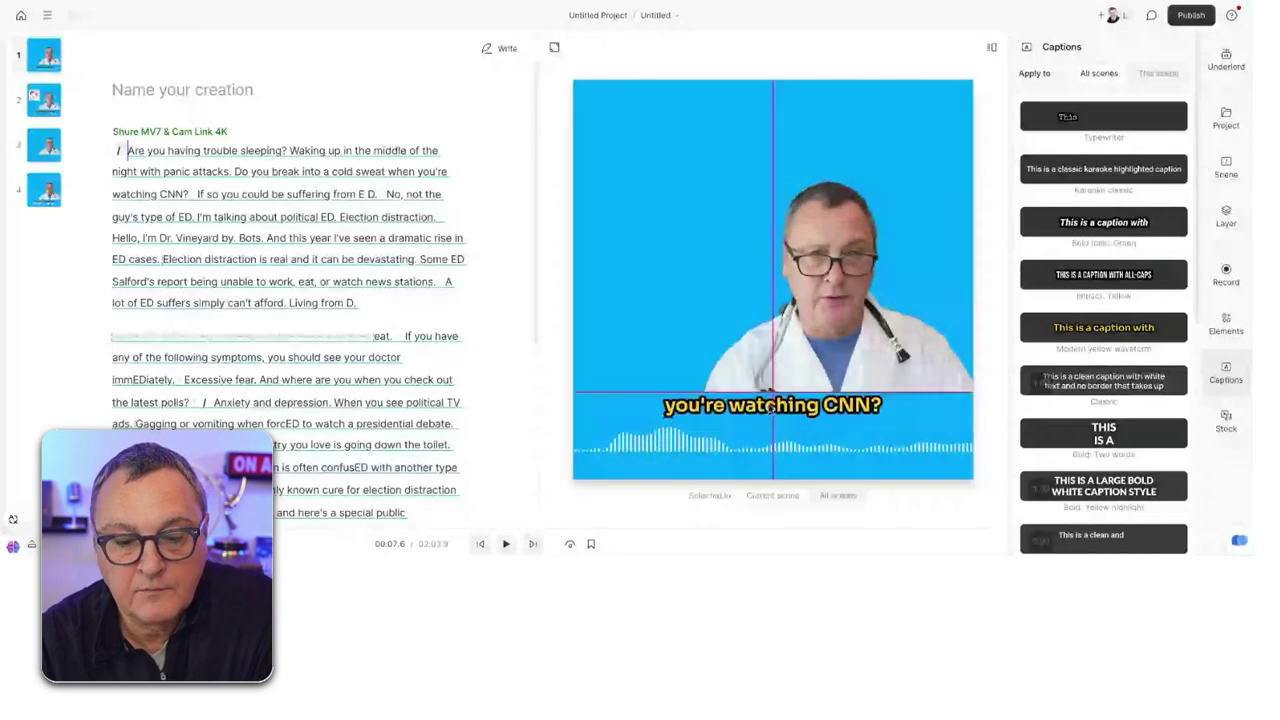
pyautogui.click(651, 470)
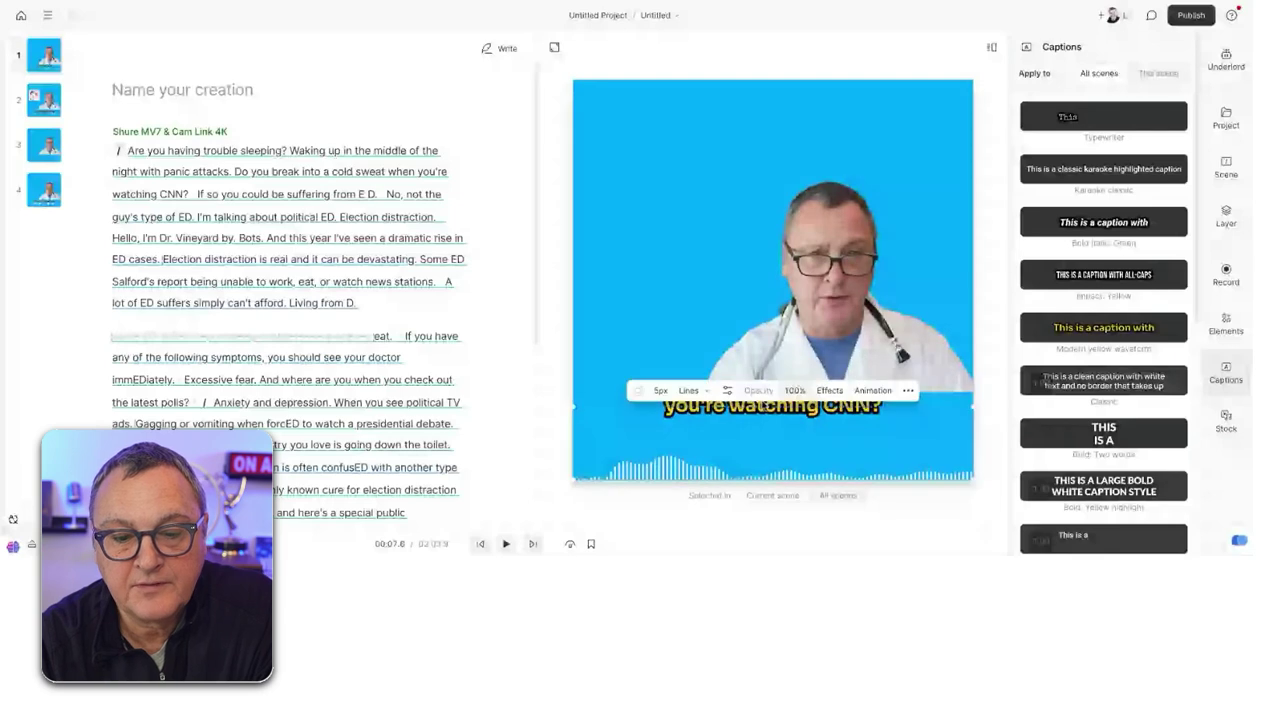
pyautogui.moveTo(728, 408); pyautogui.dragTo(728, 443)
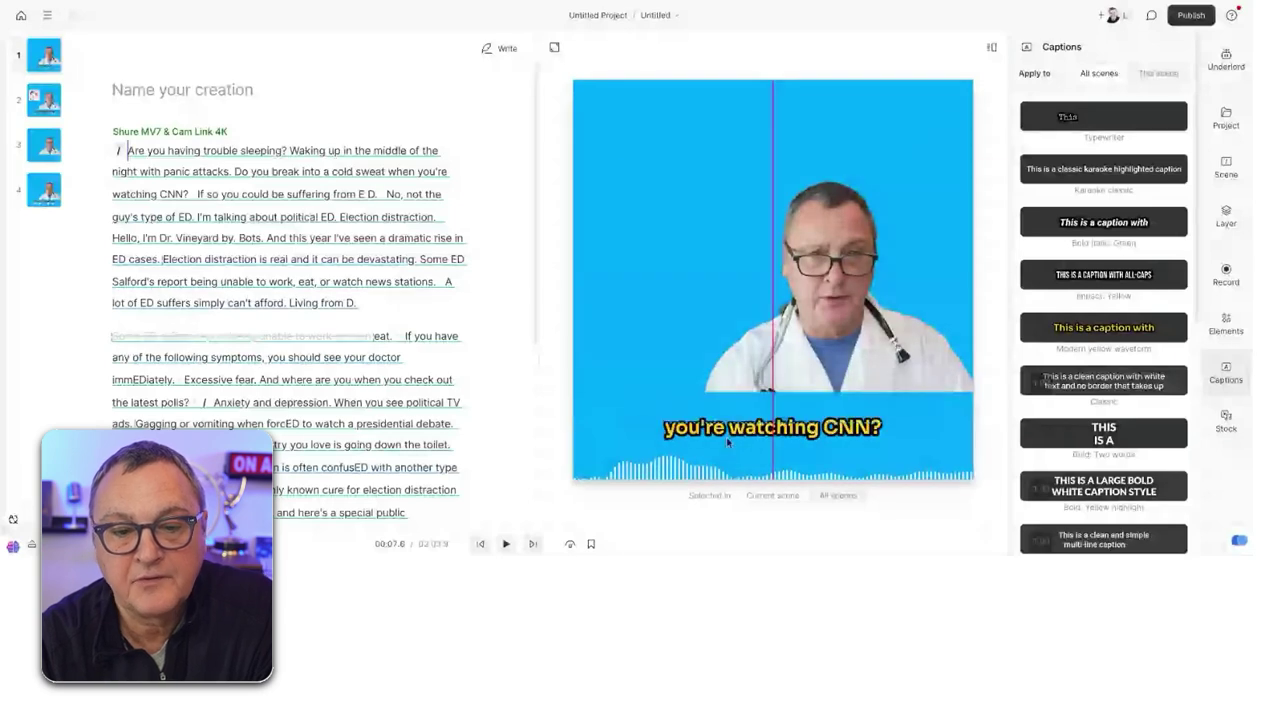
# Step: Shift the doctor footage slightly right within the square frame
pyautogui.click(829, 356)
pyautogui.click(729, 115)
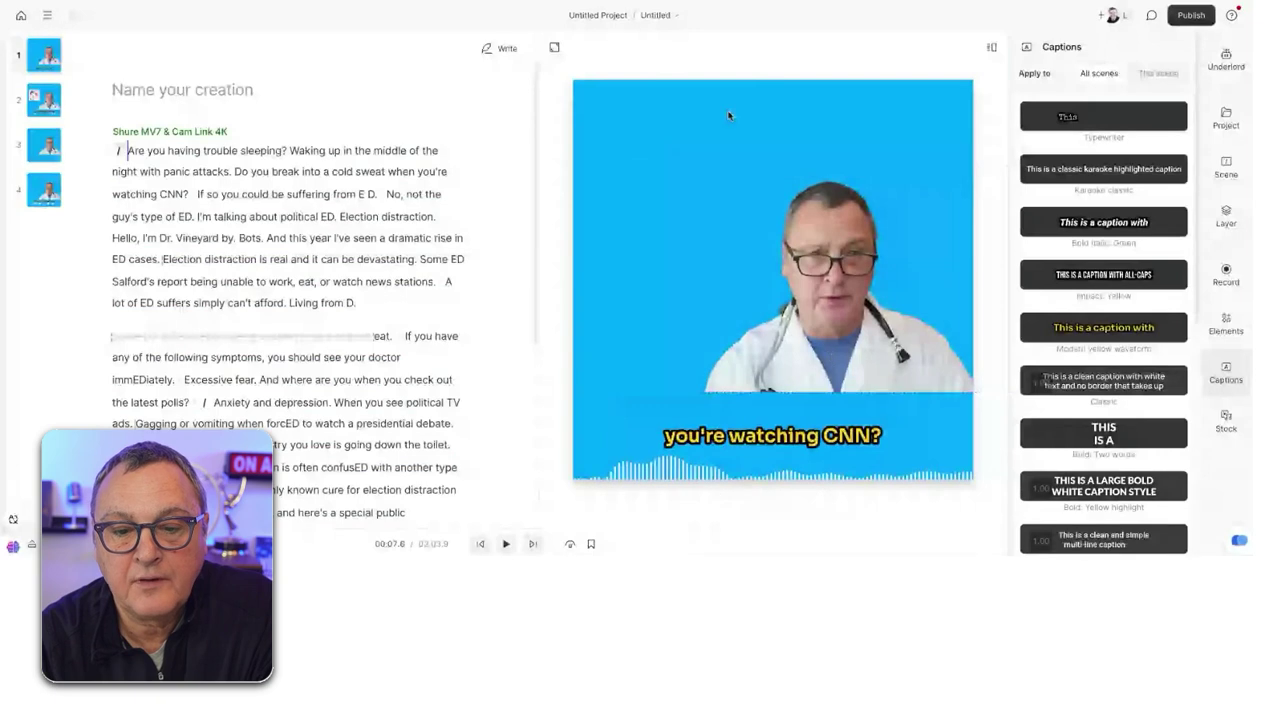
pyautogui.moveTo(848, 335); pyautogui.dragTo(860, 342)
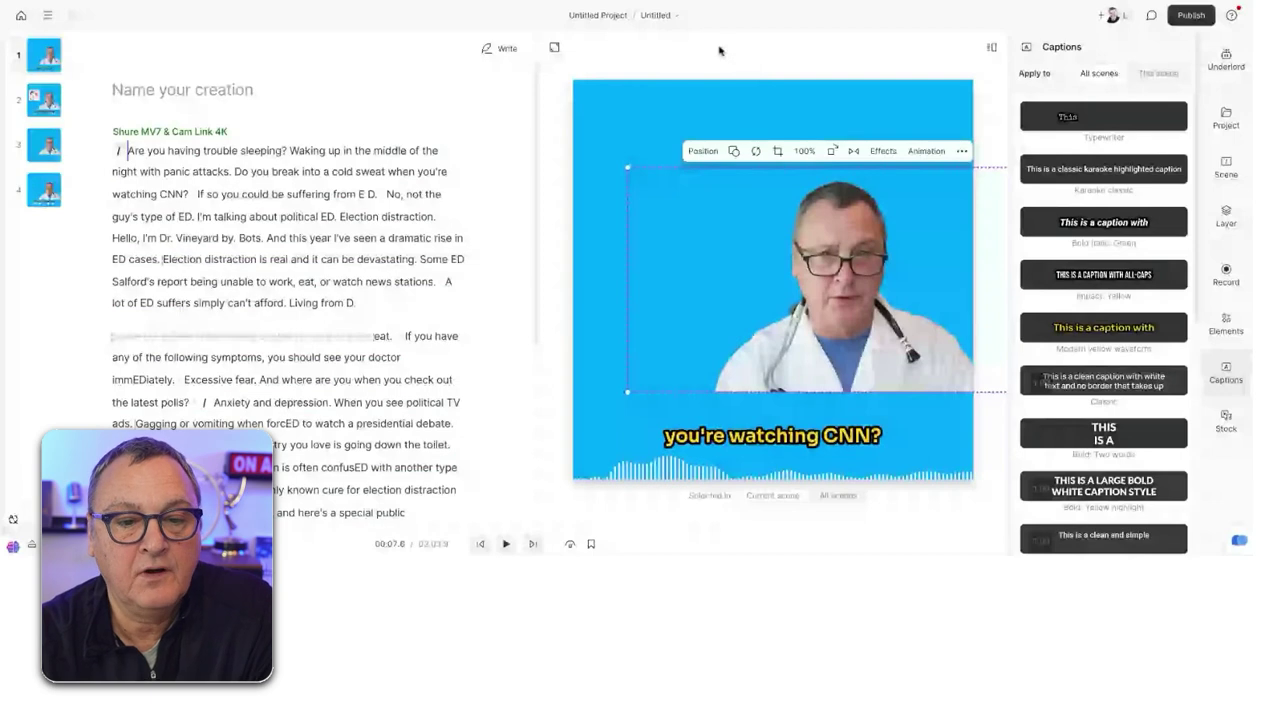
# Step: Switch to Portrait, then shift the doctor, raise the caption and drop the waveform lower
pyautogui.click(555, 48)
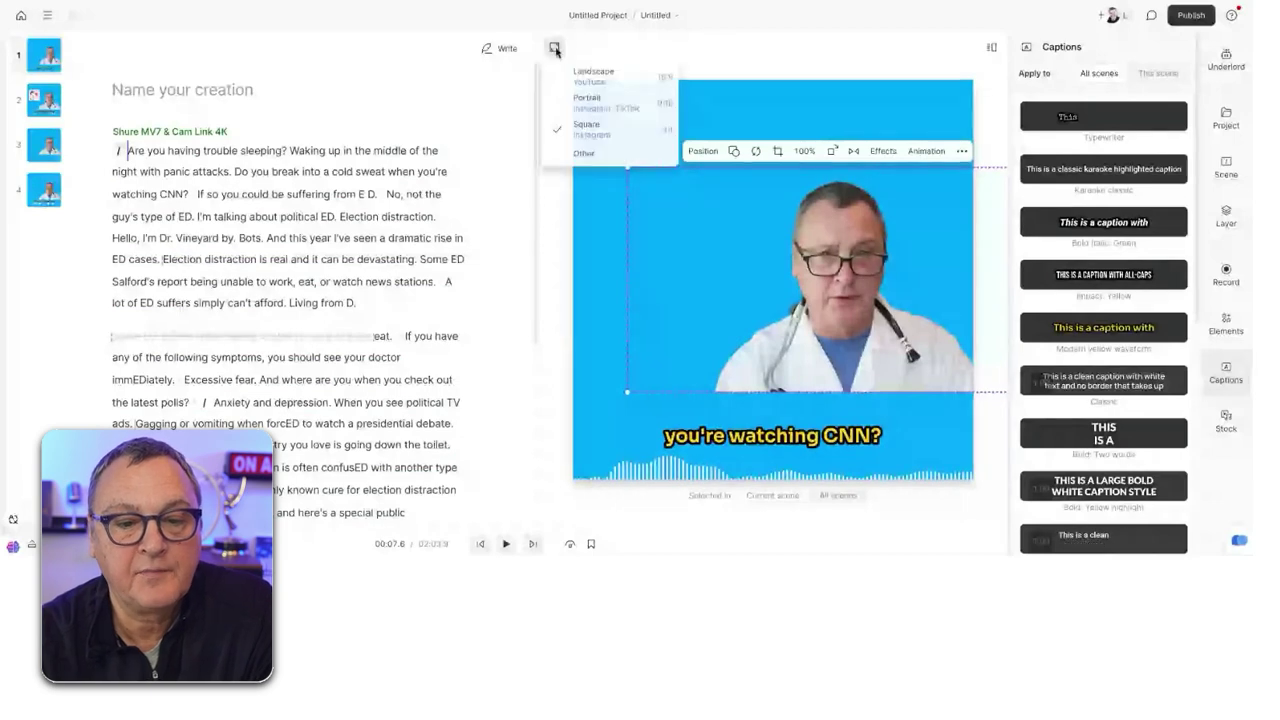
pyautogui.click(587, 99)
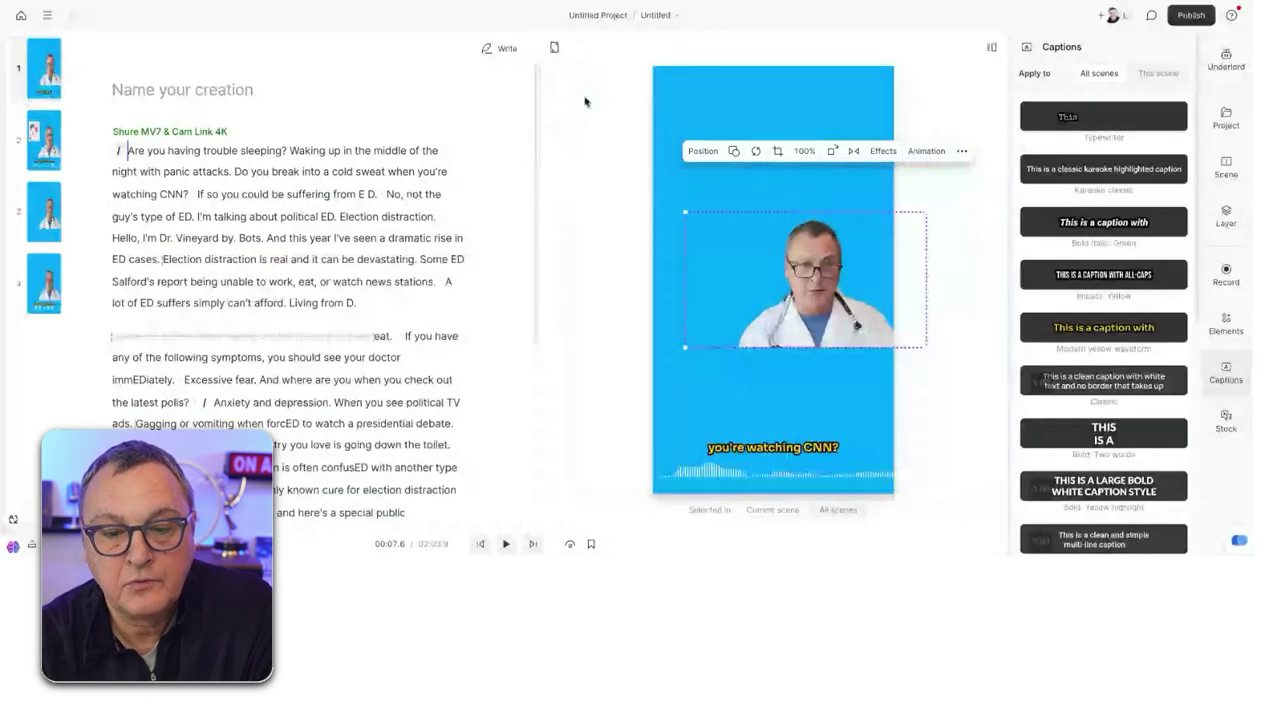
pyautogui.moveTo(830, 270); pyautogui.dragTo(800, 268)
pyautogui.moveTo(810, 452); pyautogui.dragTo(807, 397)
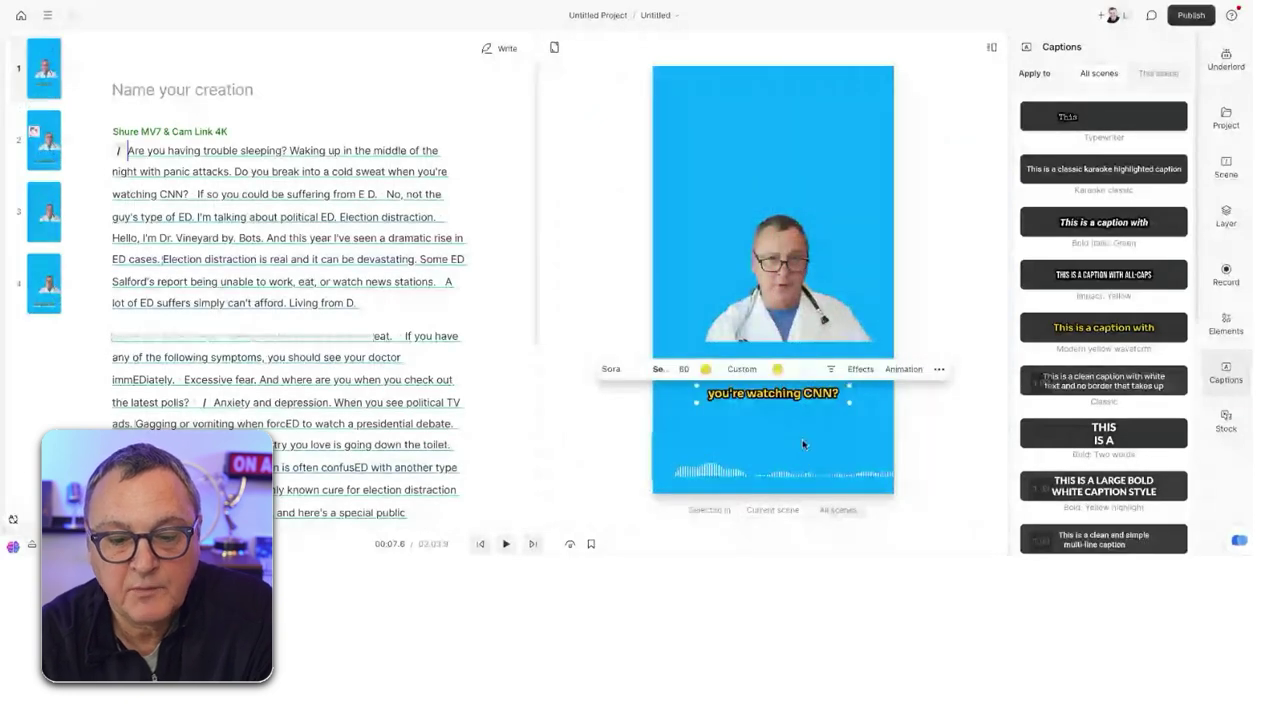
pyautogui.moveTo(803, 472); pyautogui.dragTo(762, 486)
pyautogui.click(824, 278)
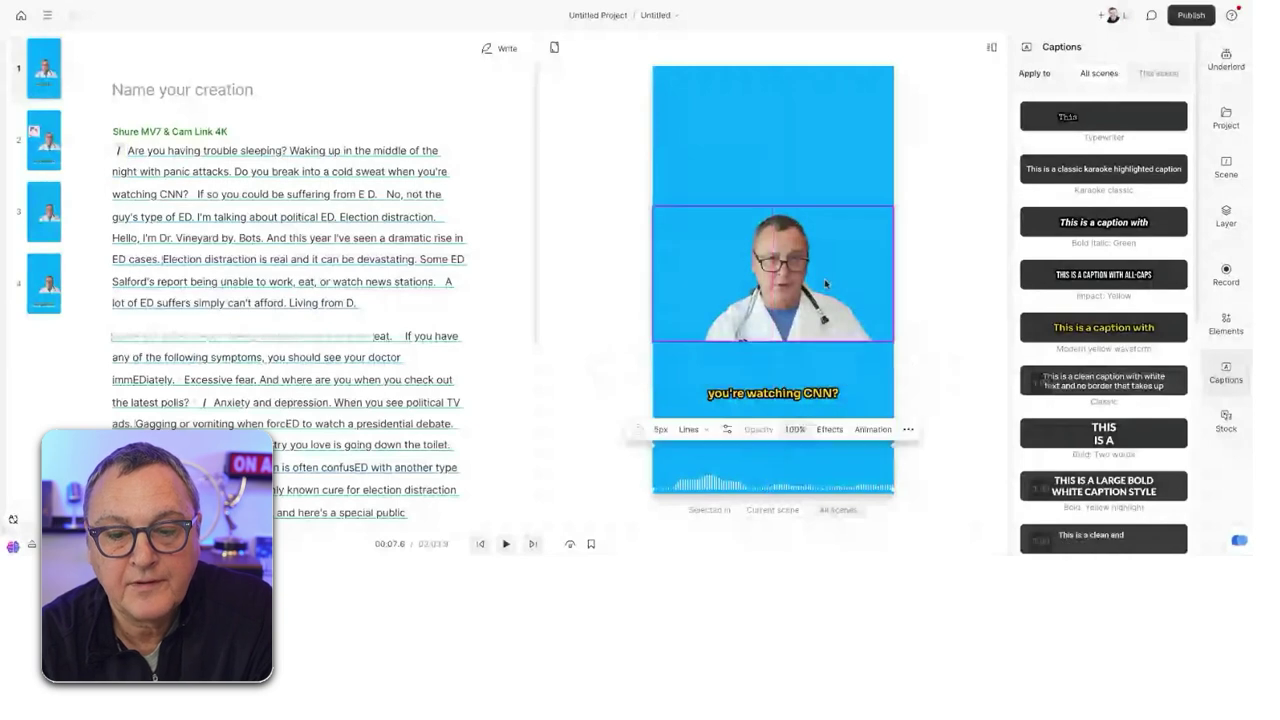
pyautogui.click(826, 172)
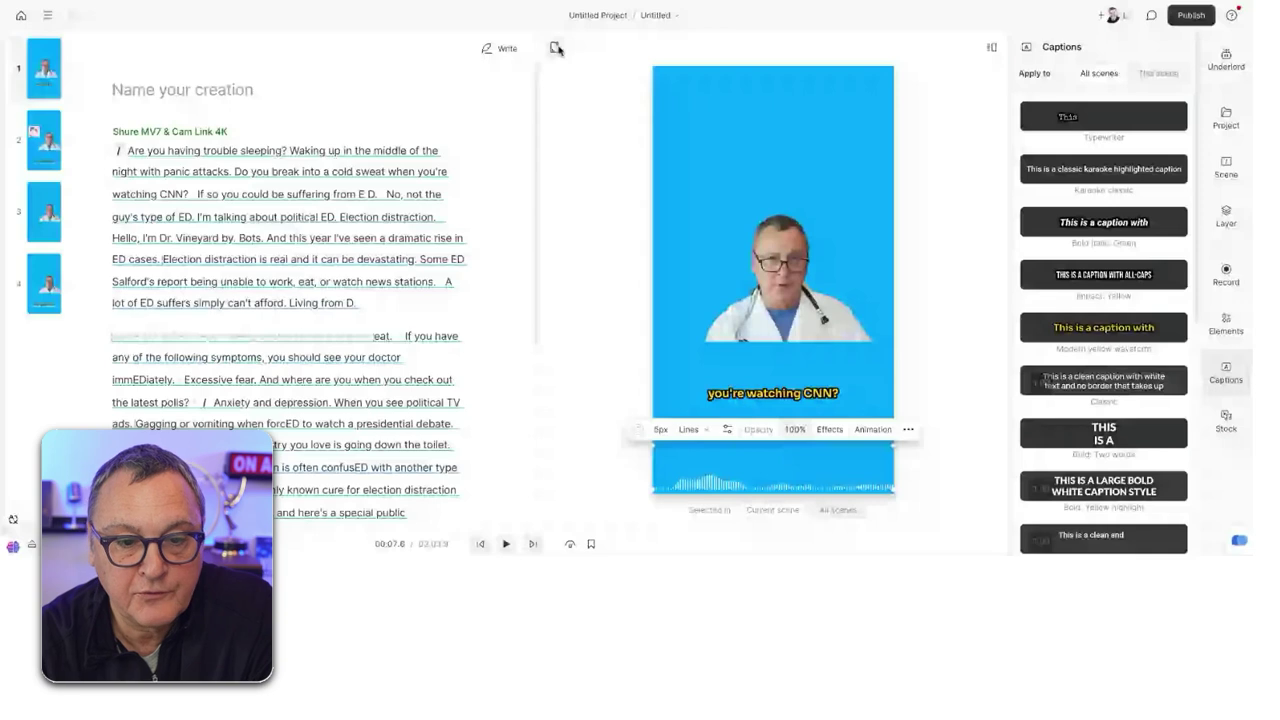
# Step: Try Square, undo back to Landscape, and drag the caption lower over the doctor
pyautogui.click(556, 48)
pyautogui.click(582, 124)
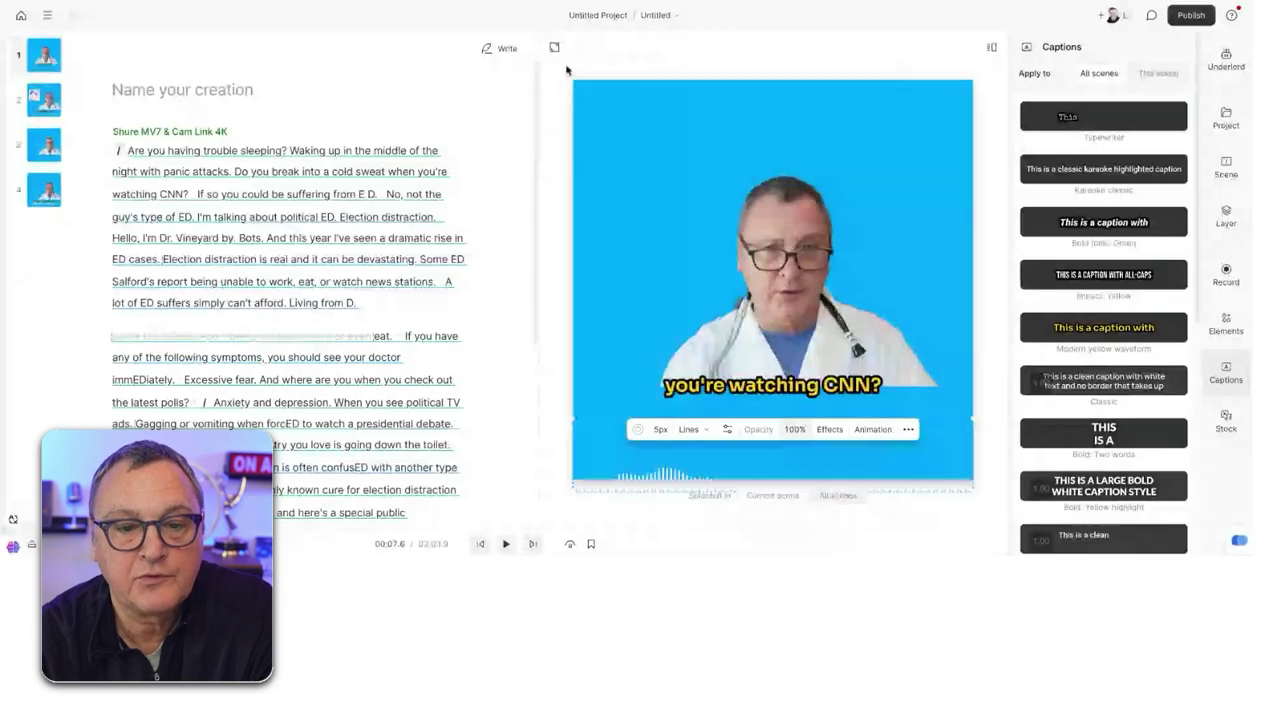
pyautogui.hotkey('ctrl', 'z')
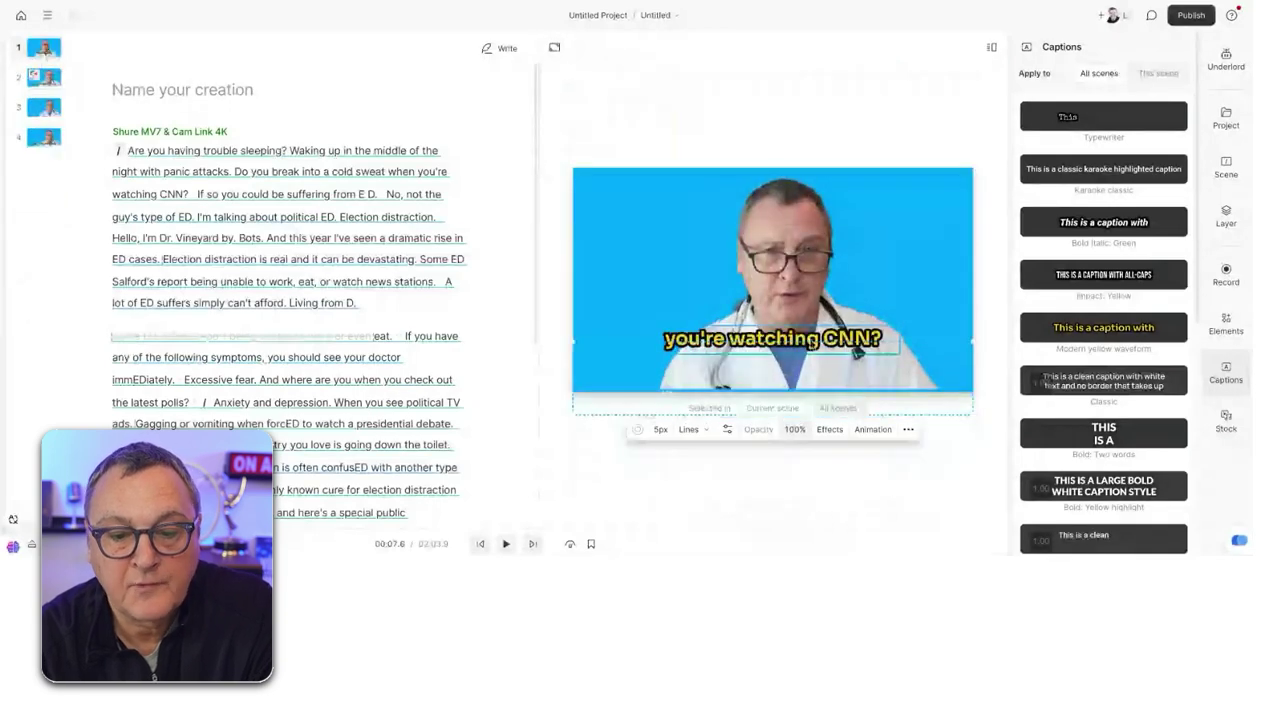
pyautogui.moveTo(856, 348); pyautogui.dragTo(830, 362)
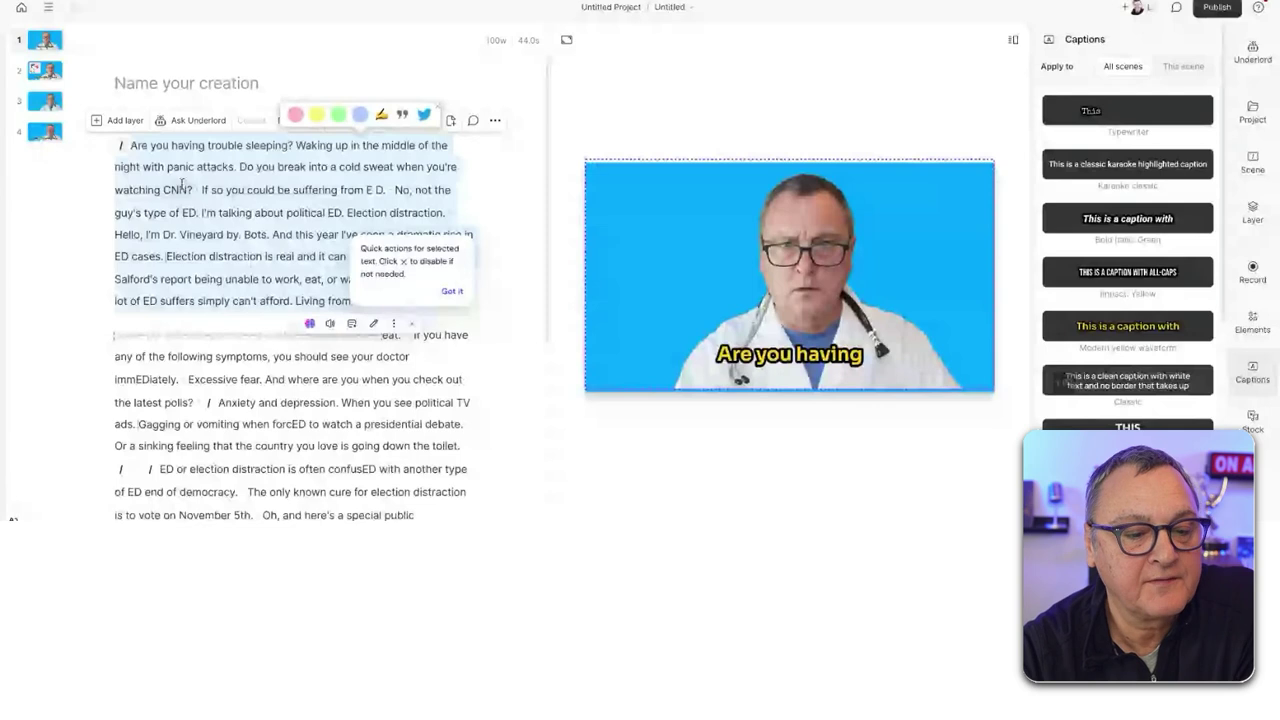
# Step: Dismiss the quick-actions tip and duplicate the selected opening paragraph to a new composition
pyautogui.click(182, 182)
pyautogui.rightClick(274, 235)
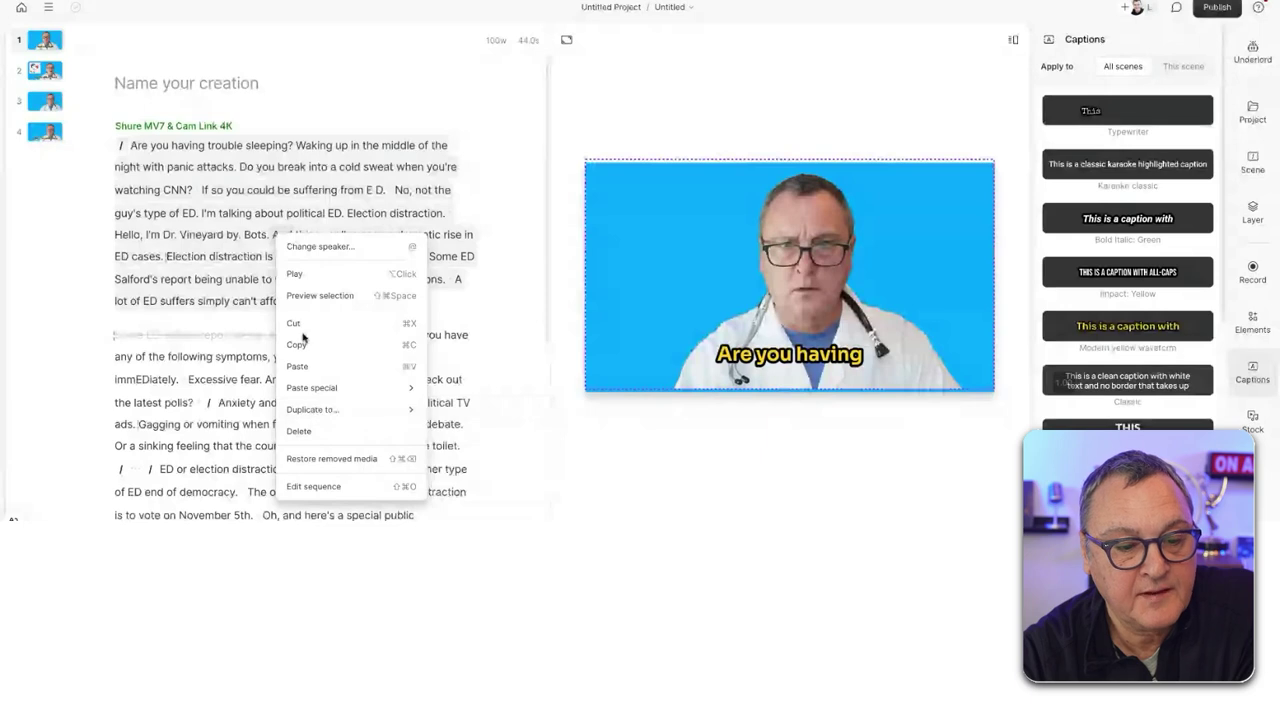
pyautogui.moveTo(313, 409)
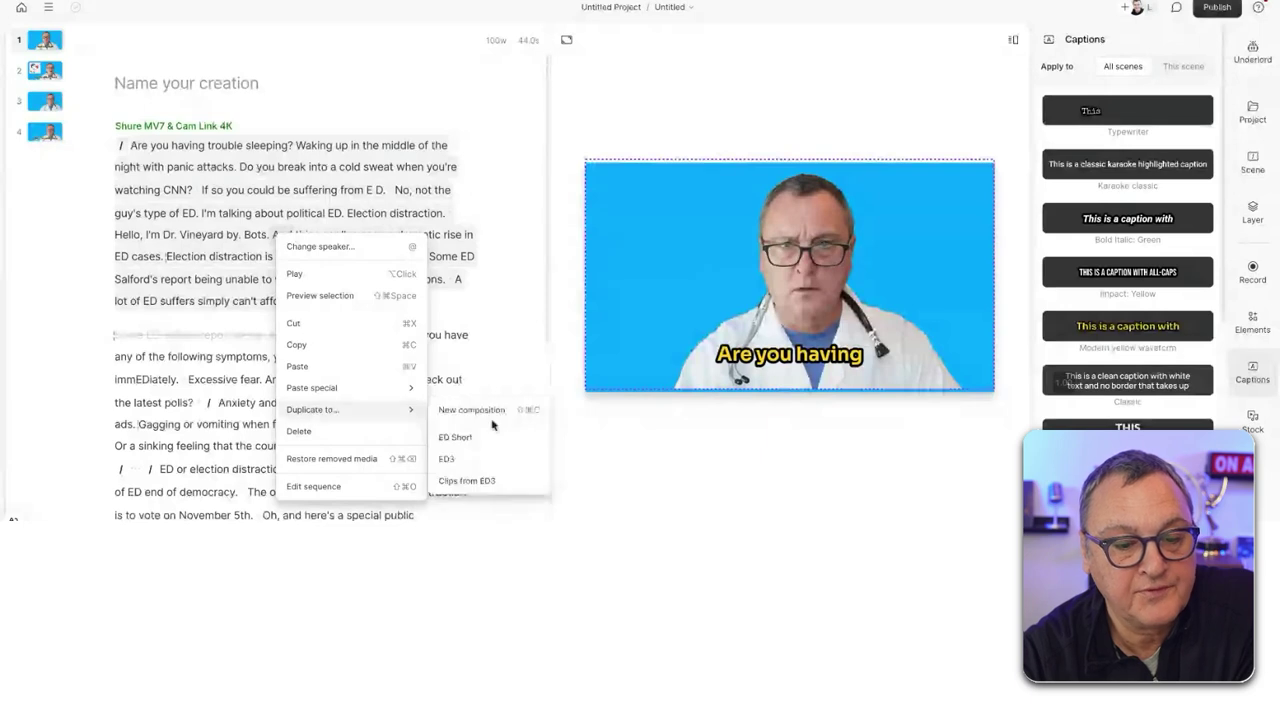
pyautogui.click(472, 410)
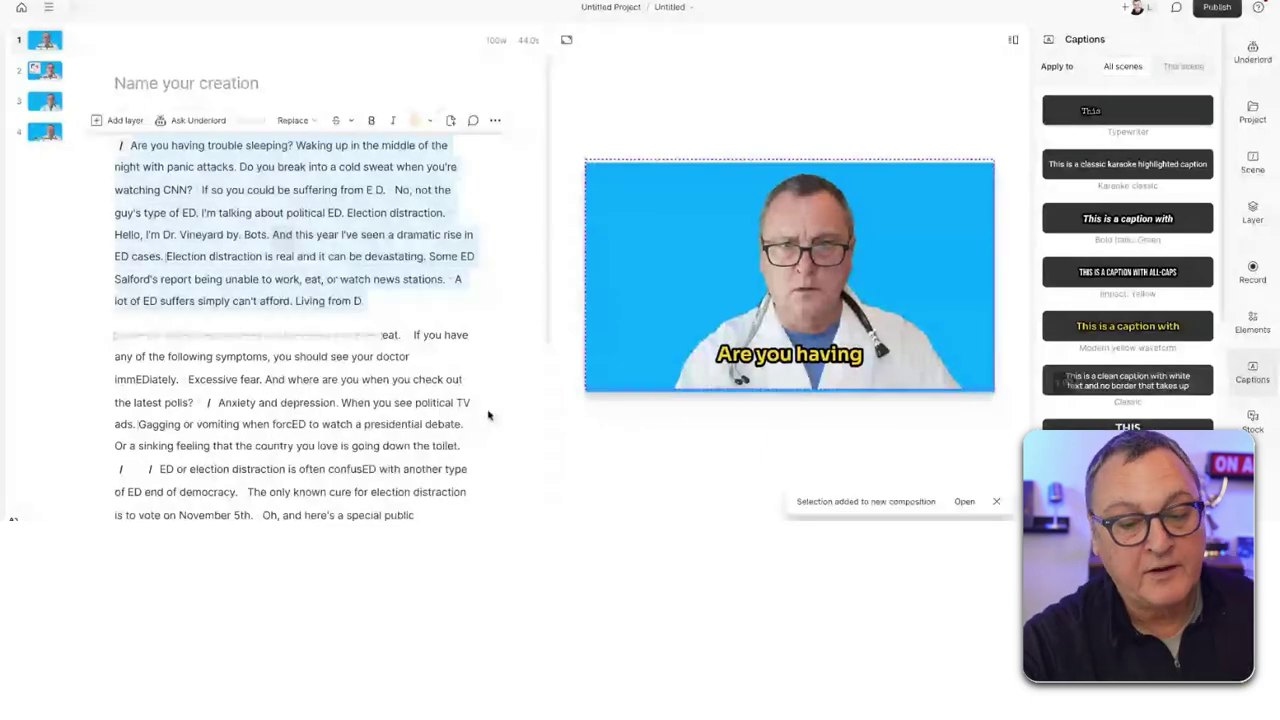